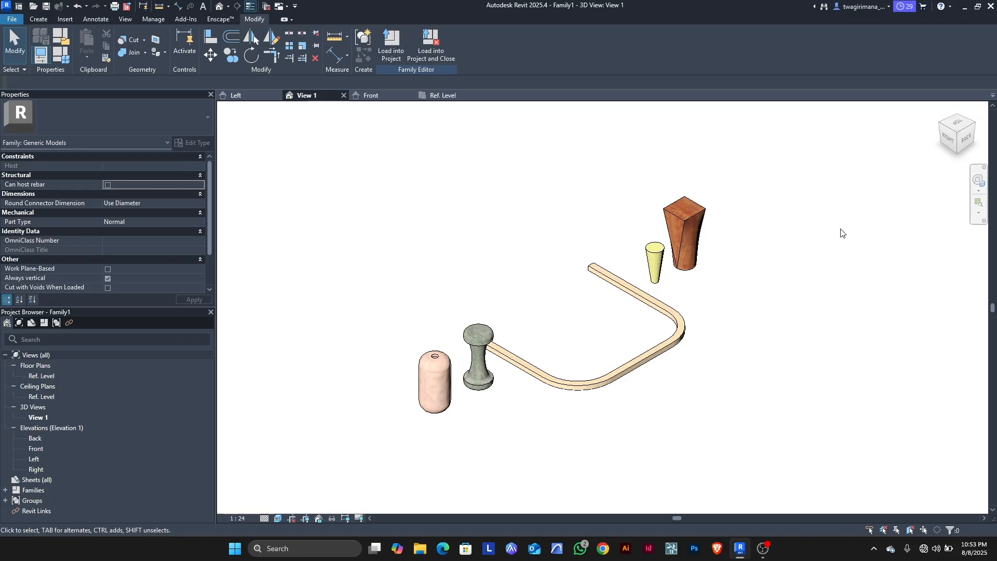
# Examine the finished revolves, sweep and swept blends of the sample family in the 3D view
pyautogui.scroll(-1, 841, 232)
pyautogui.scroll(1, 843, 279)
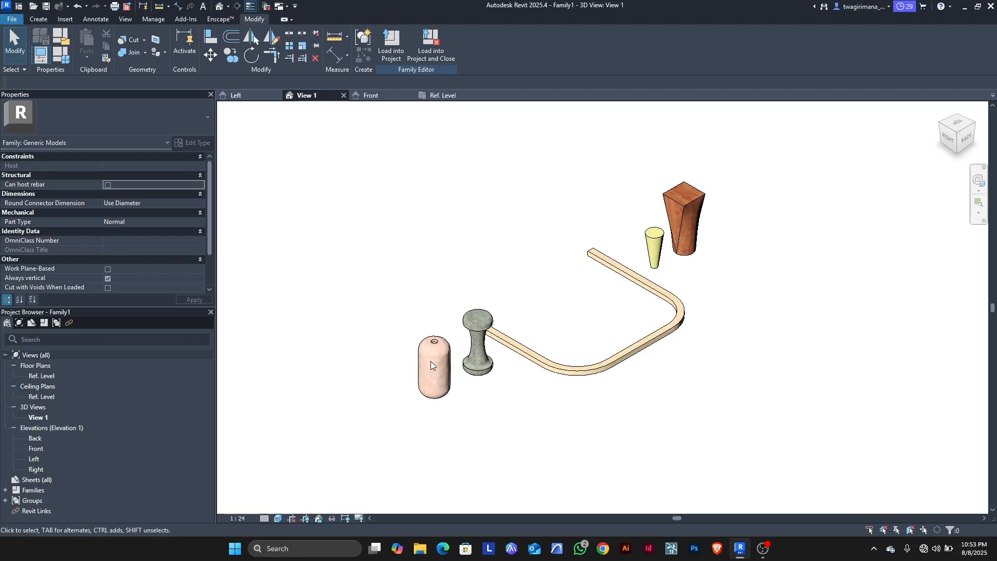
pyautogui.click(437, 347)
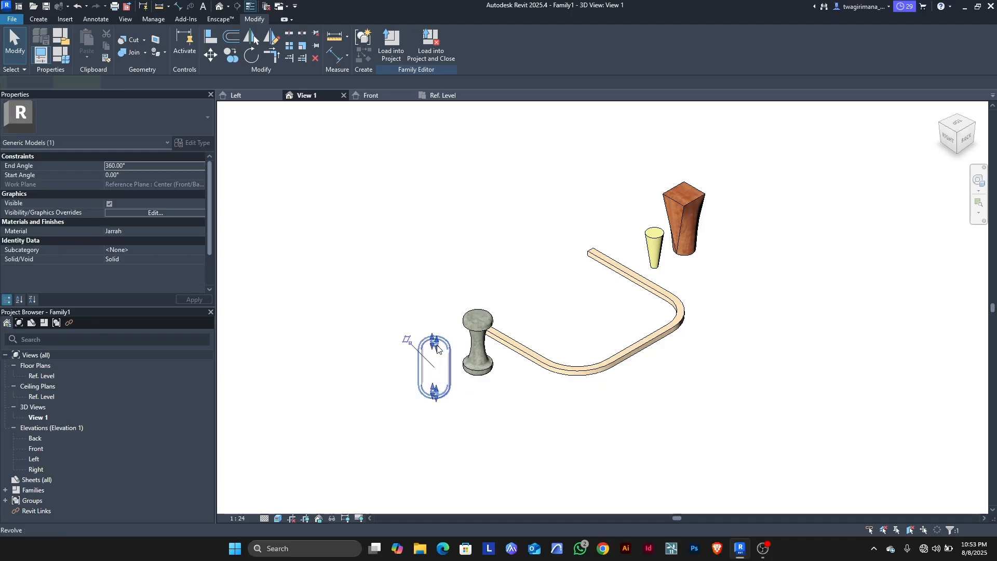
pyautogui.click(478, 335)
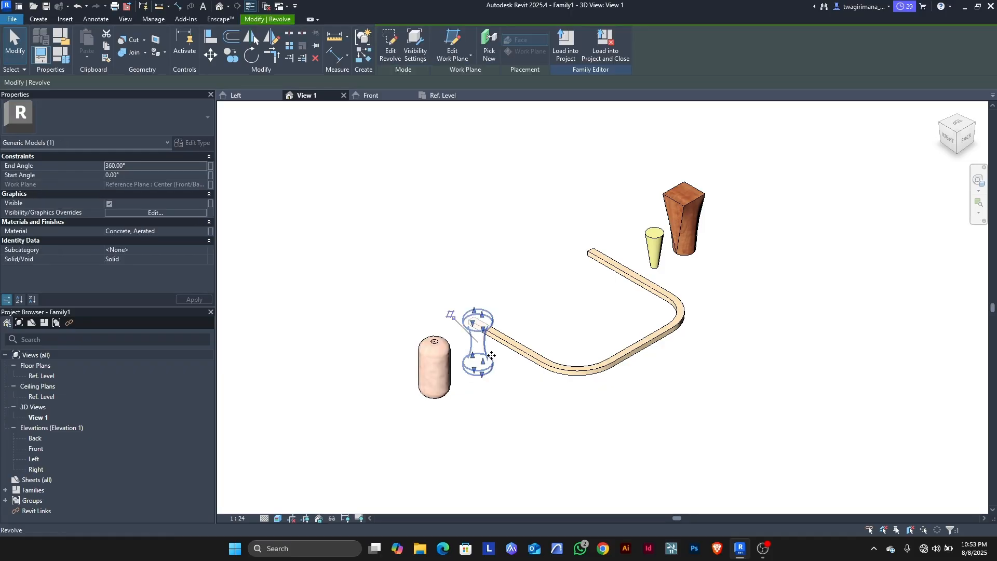
pyautogui.click(517, 353)
pyautogui.click(657, 250)
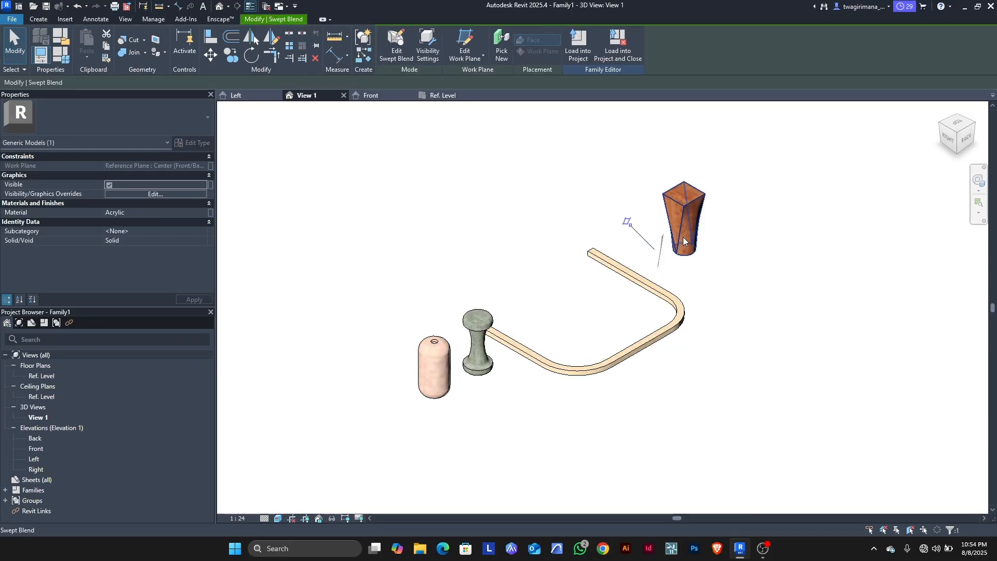
pyautogui.click(684, 237)
pyautogui.press('Escape')
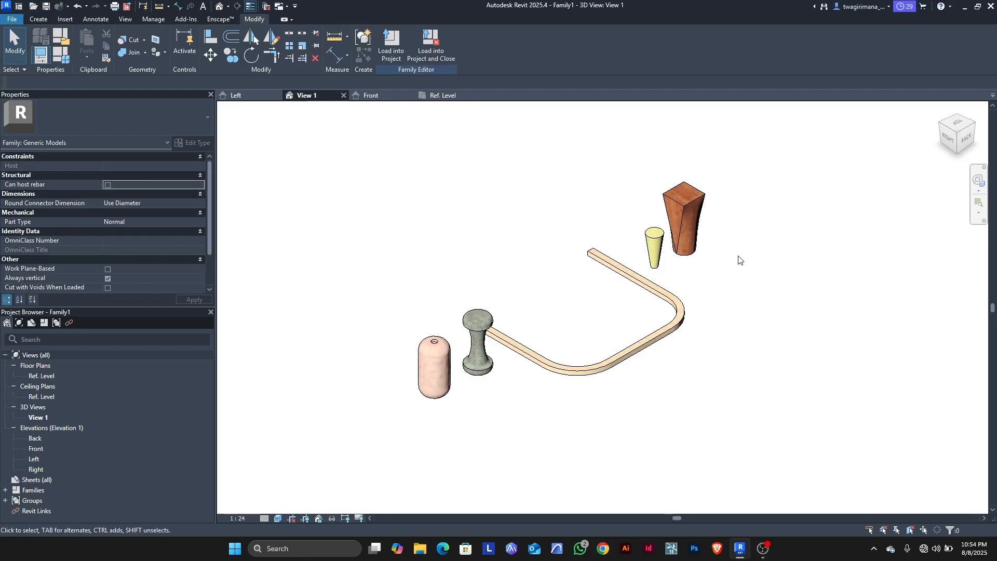
pyautogui.keyDown('shift'); pyautogui.moveTo(739, 259); pyautogui.dragTo(715, 281, button='middle'); pyautogui.keyUp('shift')
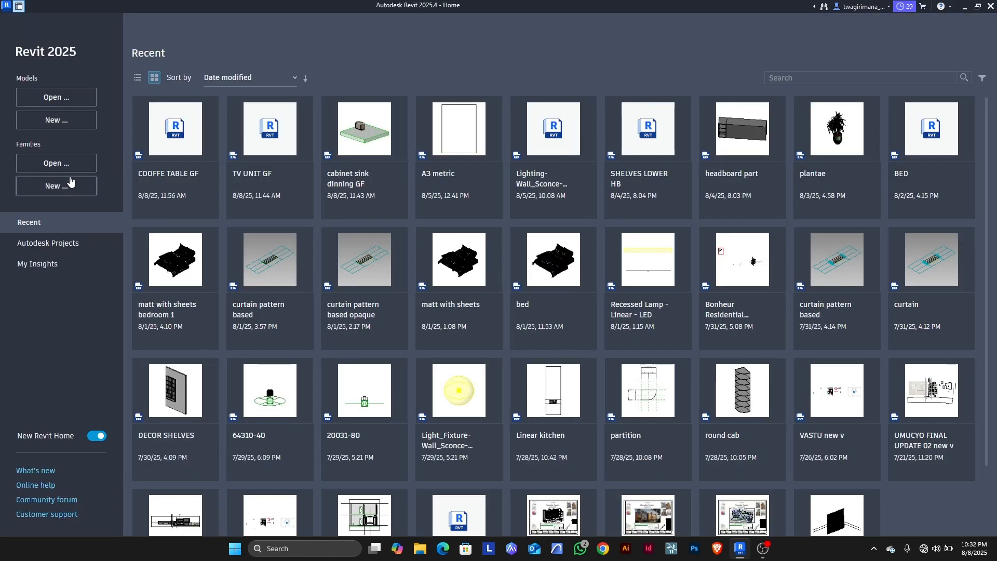
# Create a new family from the English-Imperial Generic Model template
pyautogui.click(68, 187)
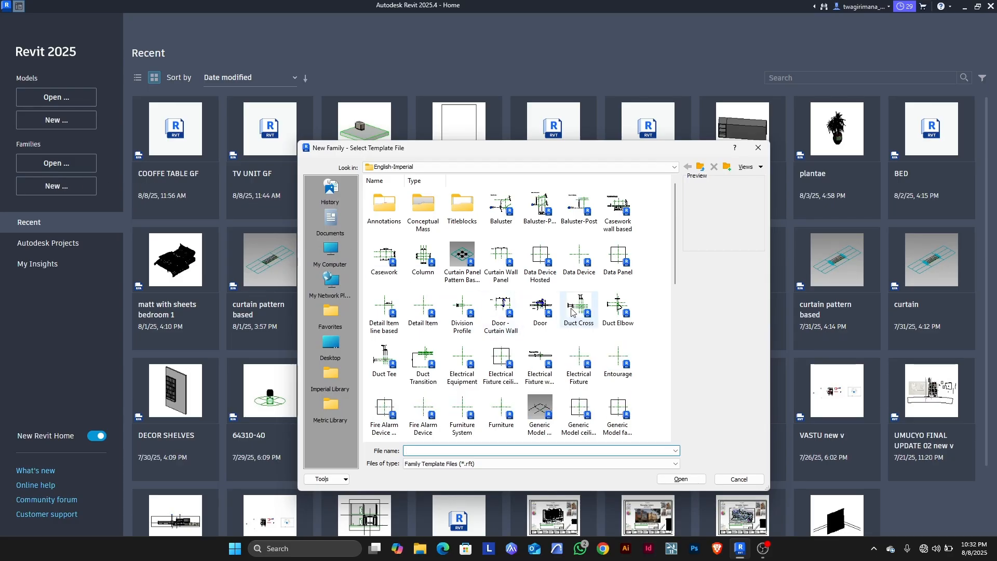
pyautogui.scroll(-1, 572, 311)
pyautogui.scroll(-1, 572, 310)
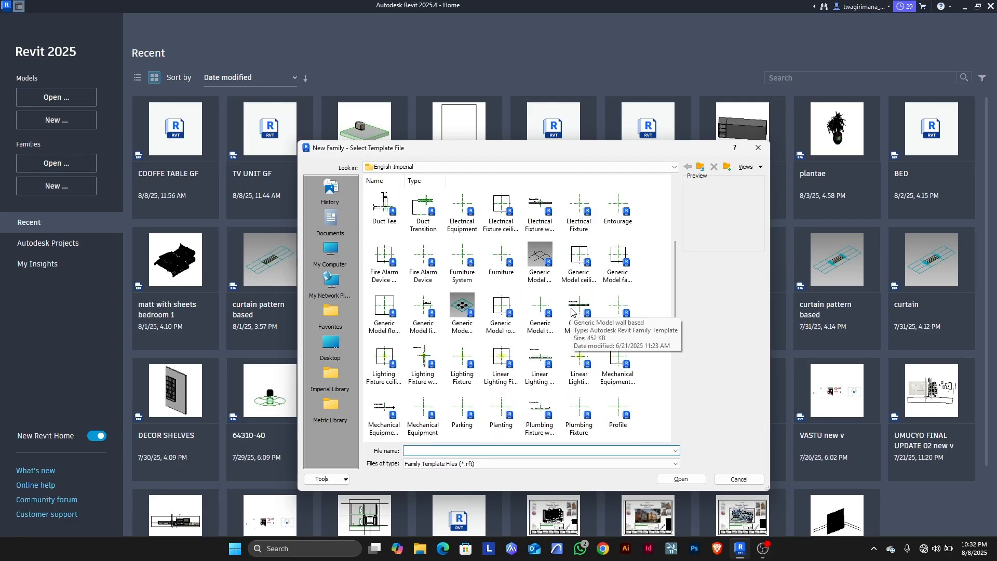
pyautogui.doubleClick(617, 311)
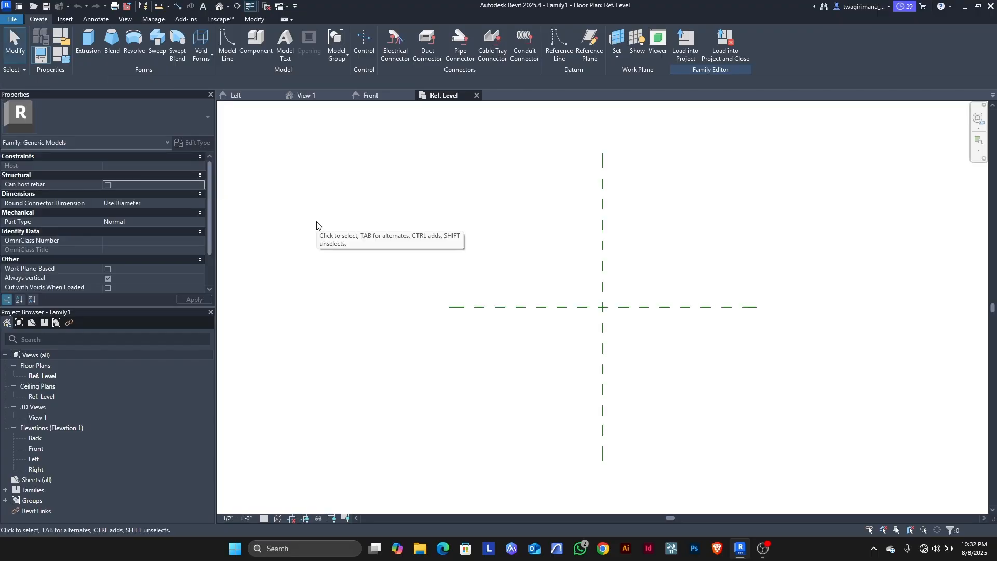
# Set the project's Distance units to millimeters
pyautogui.press('u')
pyautogui.press('n')
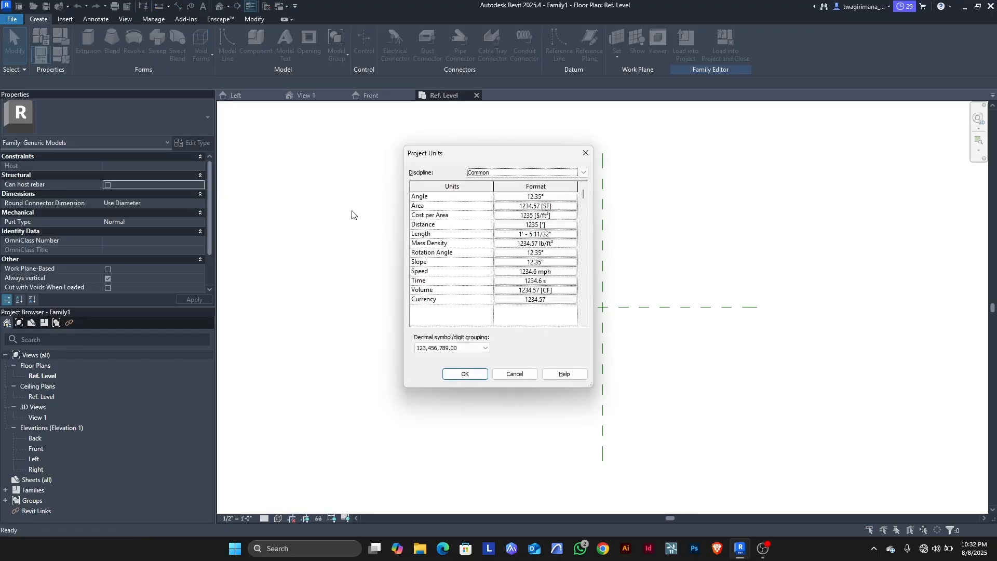
pyautogui.click(575, 227)
pyautogui.click(575, 215)
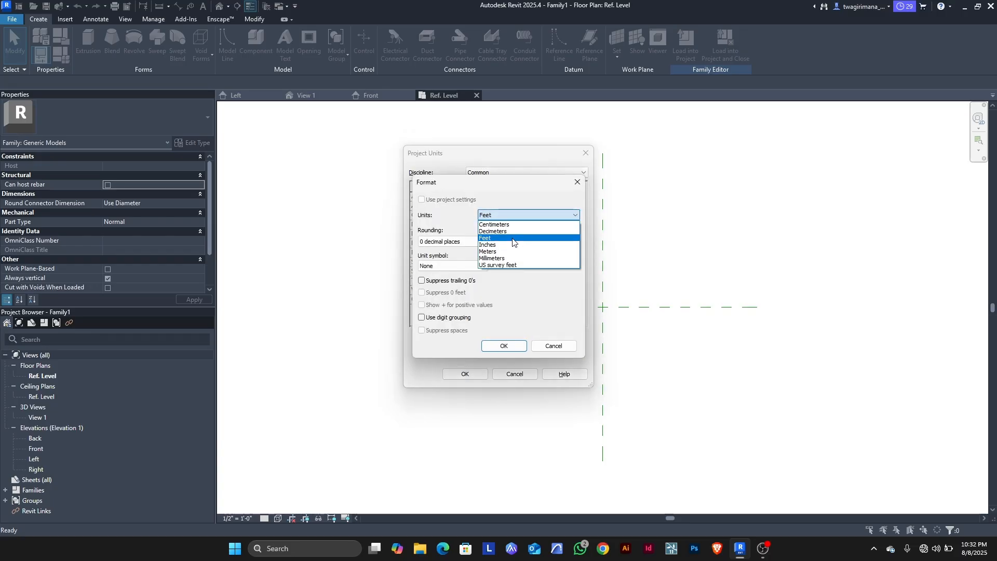
pyautogui.click(499, 258)
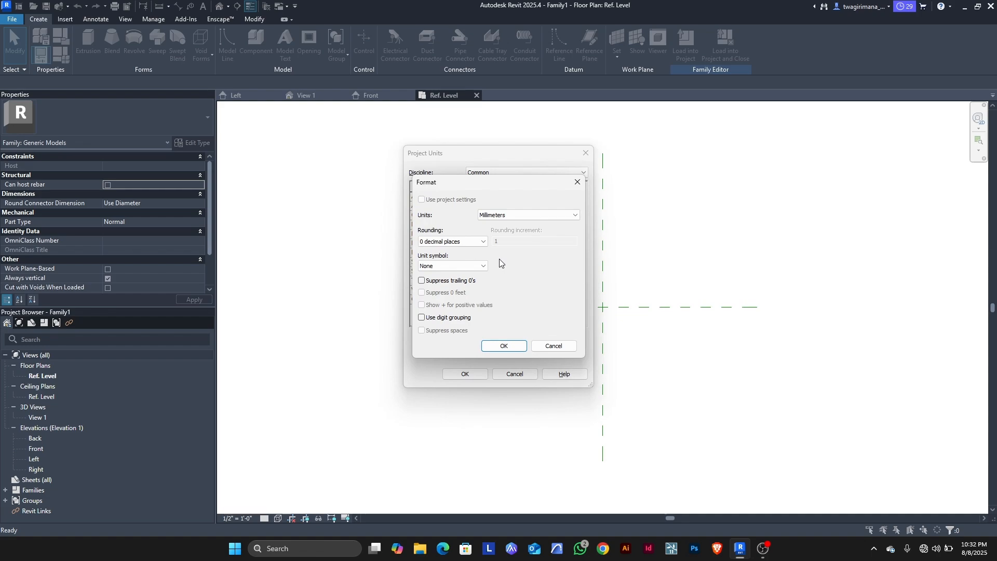
pyautogui.click(505, 346)
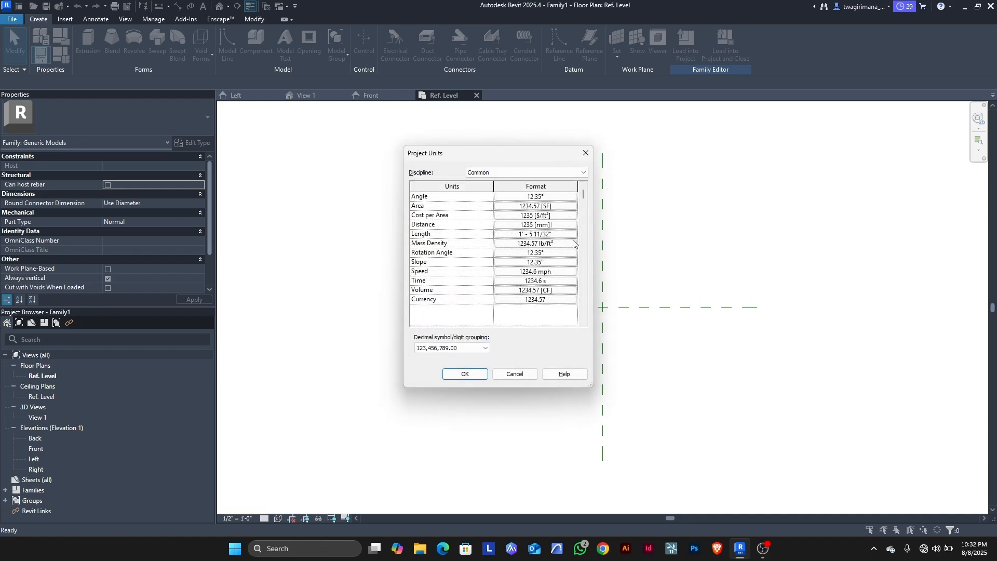
# Set the project's Length units to millimeters and apply the project unit settings
pyautogui.click(574, 235)
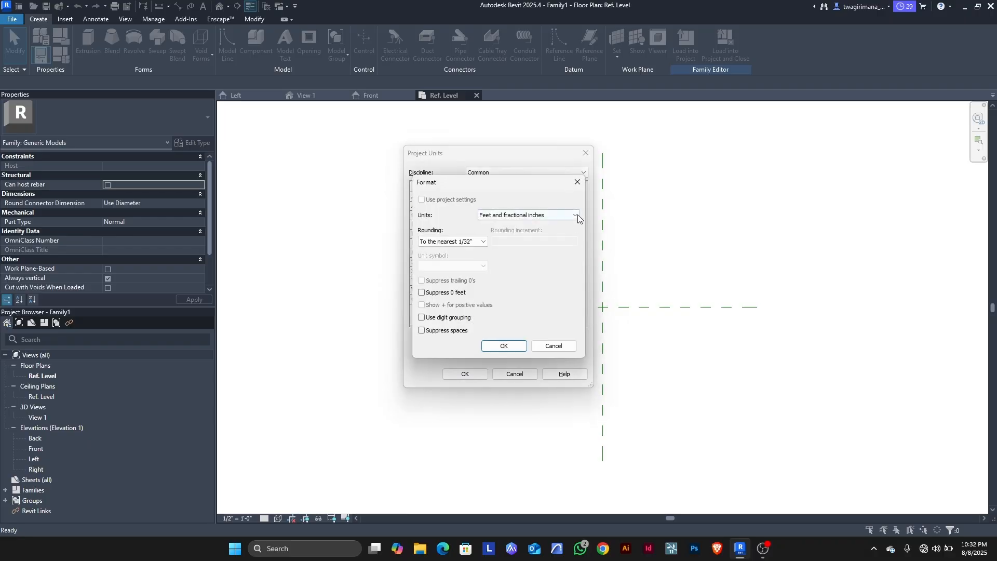
pyautogui.click(575, 215)
pyautogui.click(506, 260)
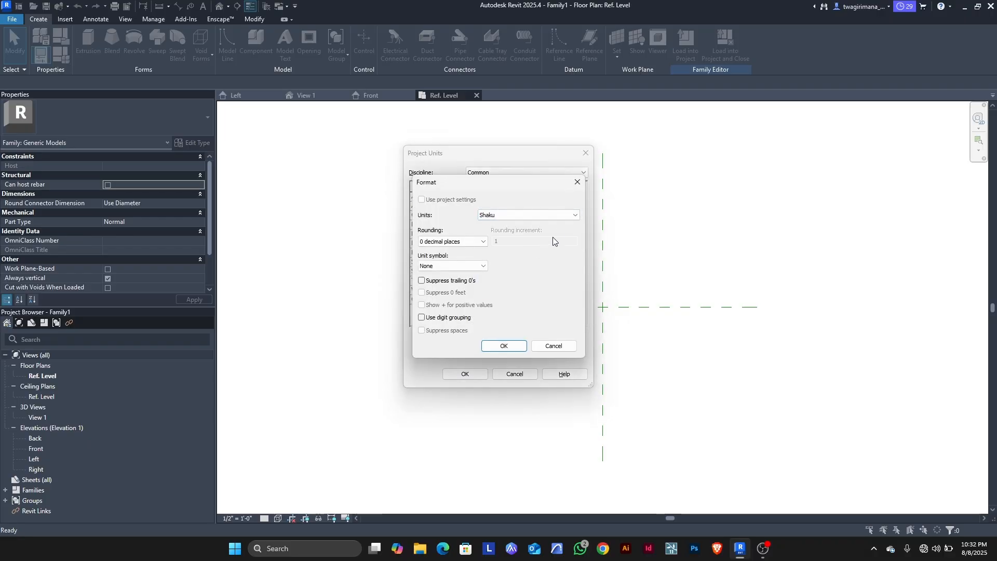
pyautogui.click(569, 216)
pyautogui.click(506, 268)
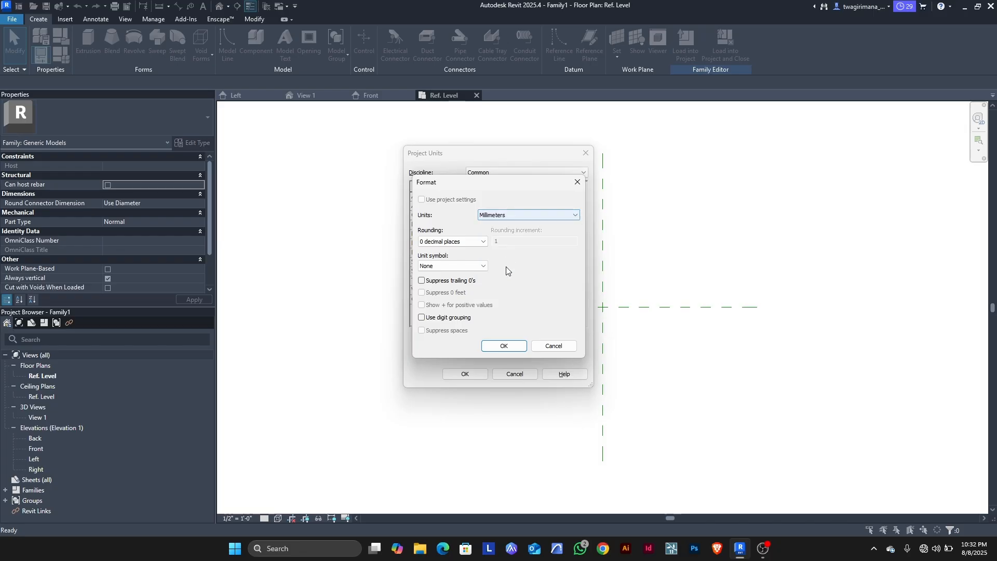
pyautogui.click(504, 346)
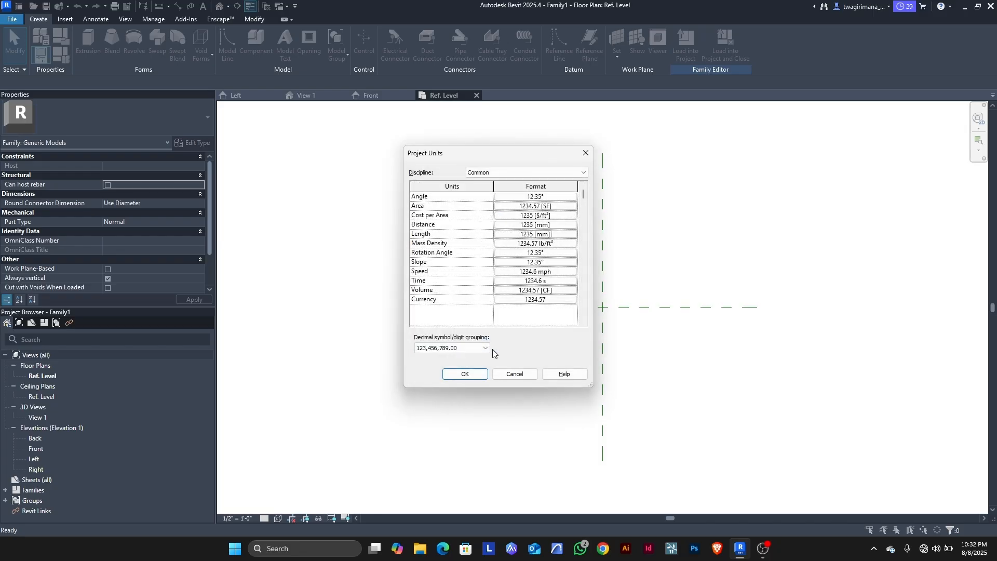
pyautogui.click(464, 375)
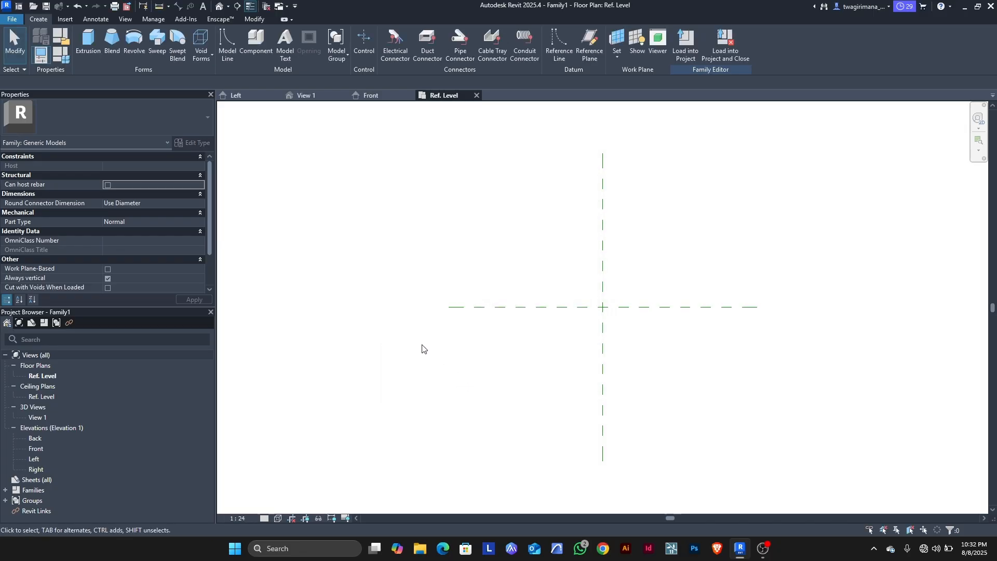
# Sketch an open U-shaped sweep path around the reference plane intersection, with 800 mm sides and a 900 mm connecting line, and finish the path
pyautogui.scroll(-1, 432, 345)
pyautogui.scroll(1, 589, 339)
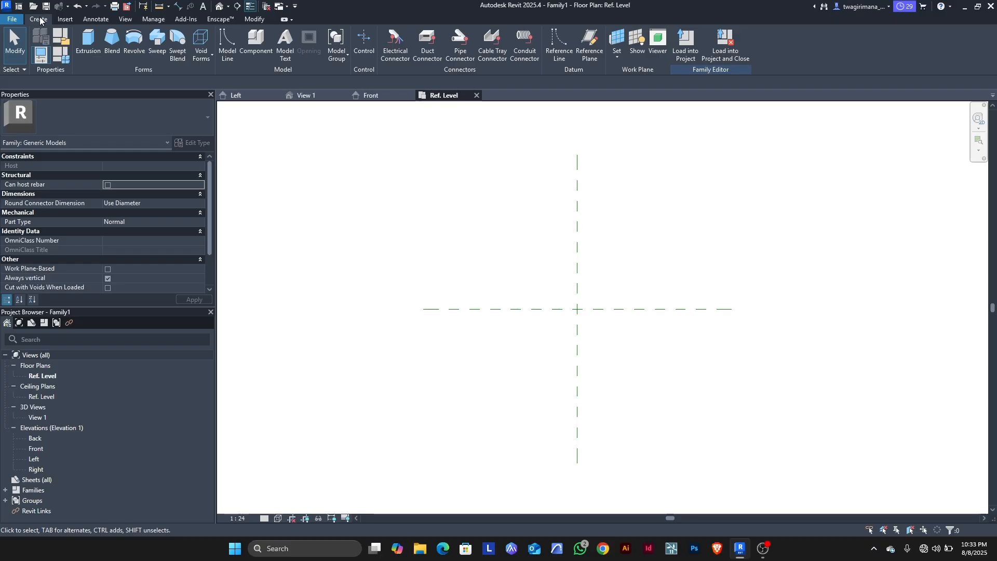
pyautogui.click(159, 47)
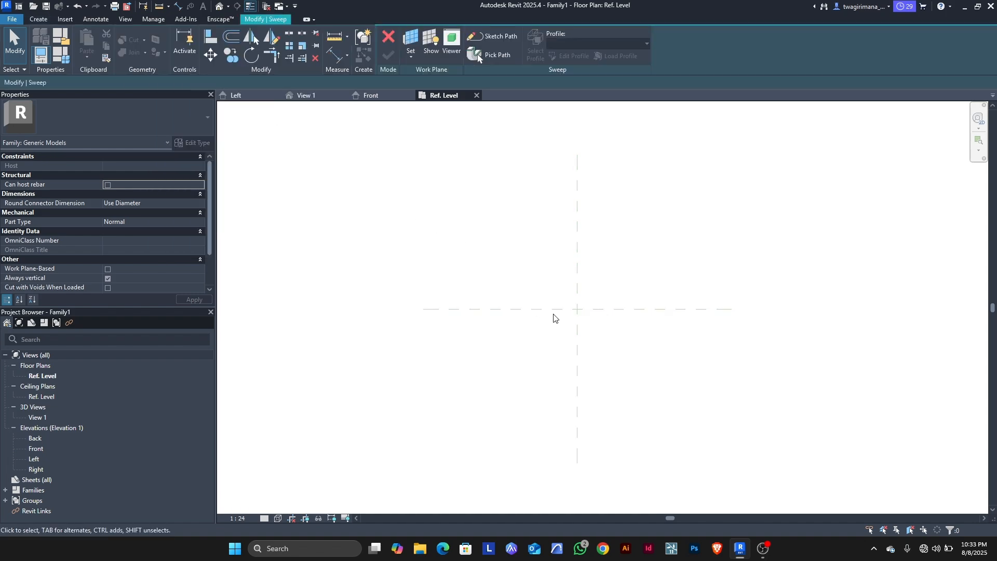
pyautogui.scroll(1, 582, 320)
pyautogui.click(494, 38)
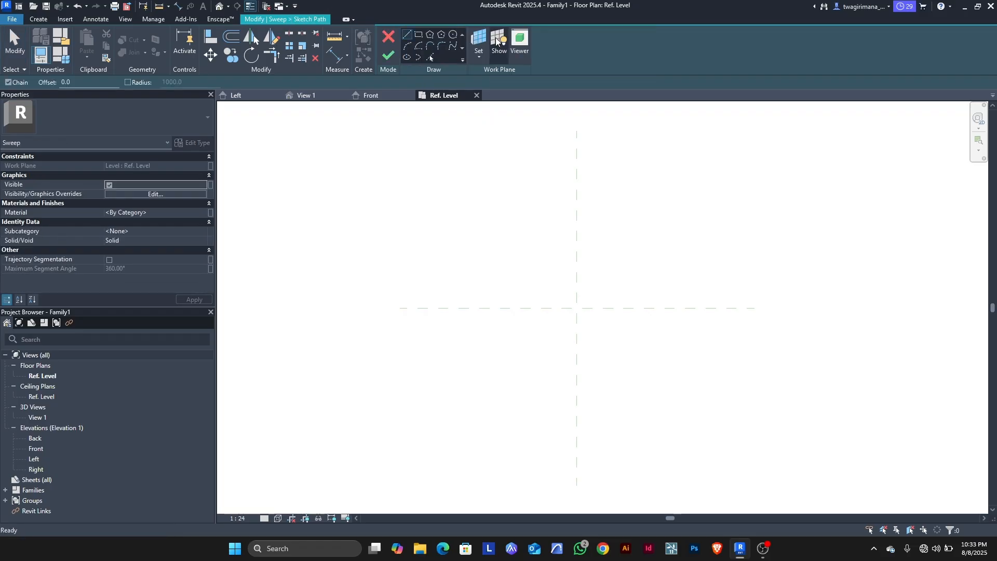
pyautogui.click(522, 347)
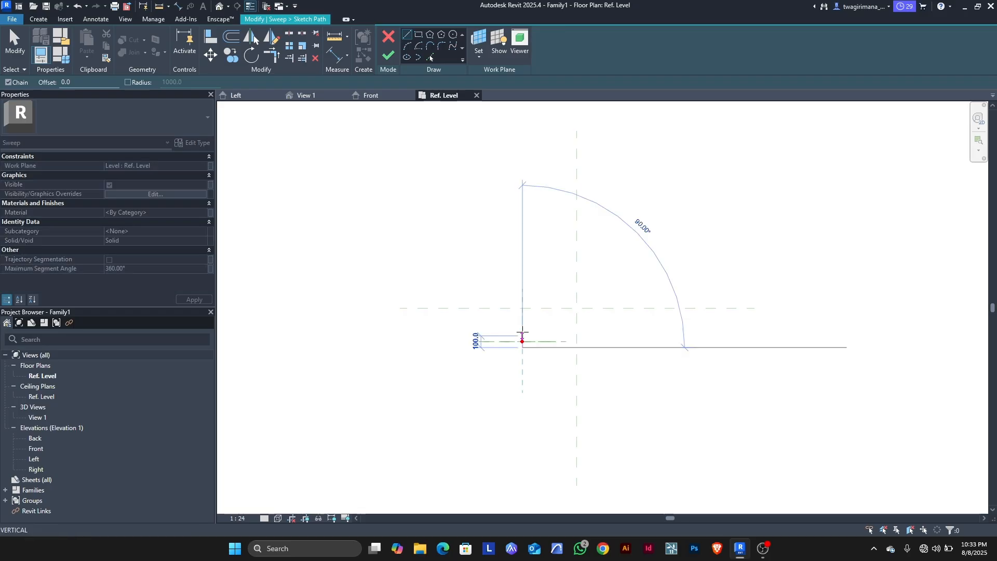
pyautogui.click(522, 254)
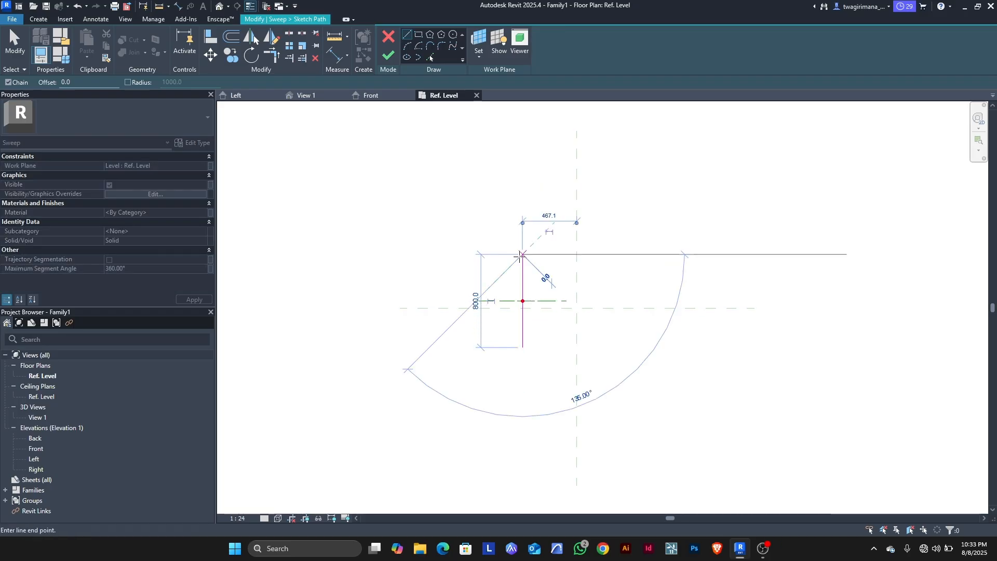
pyautogui.click(628, 254)
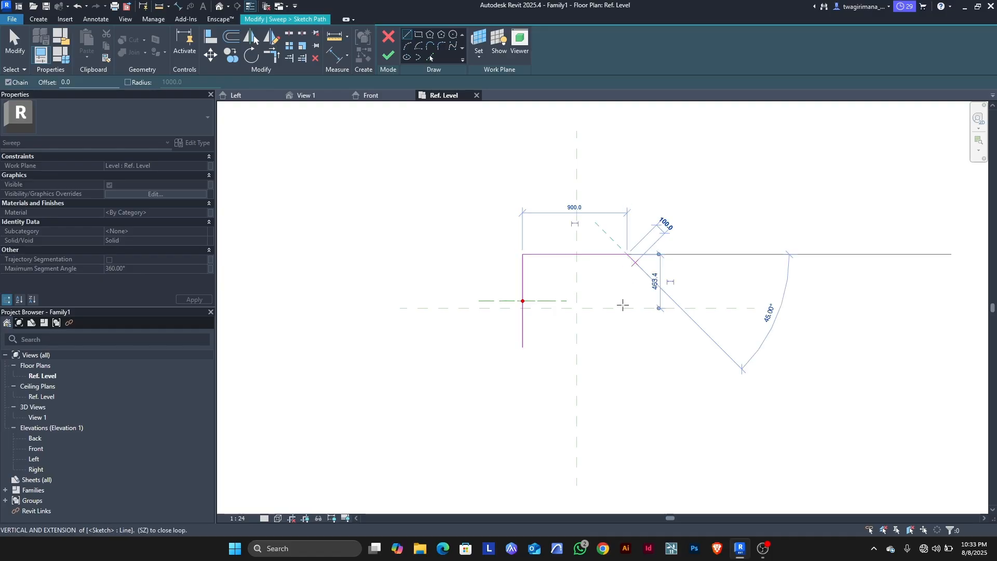
pyautogui.click(627, 347)
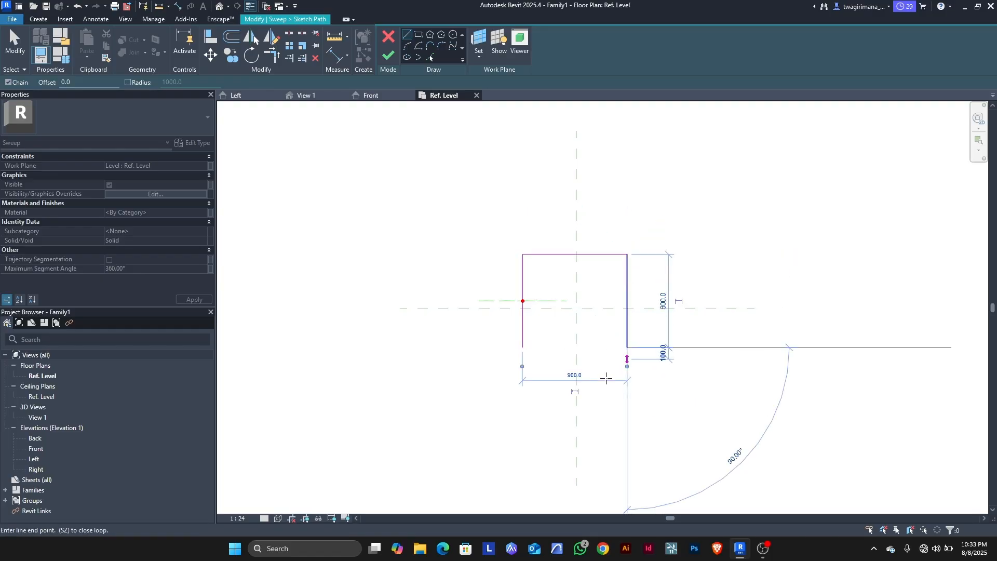
pyautogui.press('Escape')
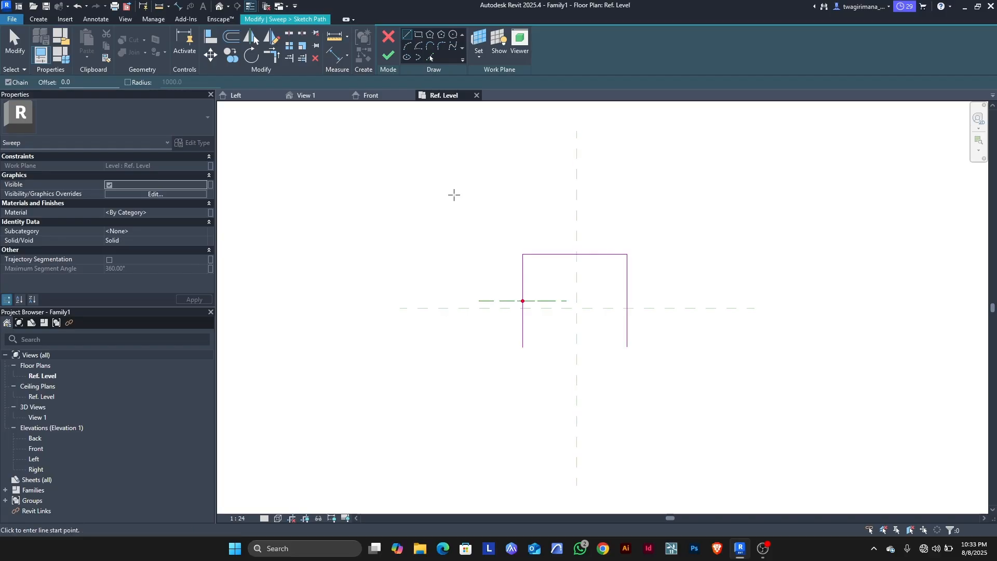
pyautogui.click(389, 60)
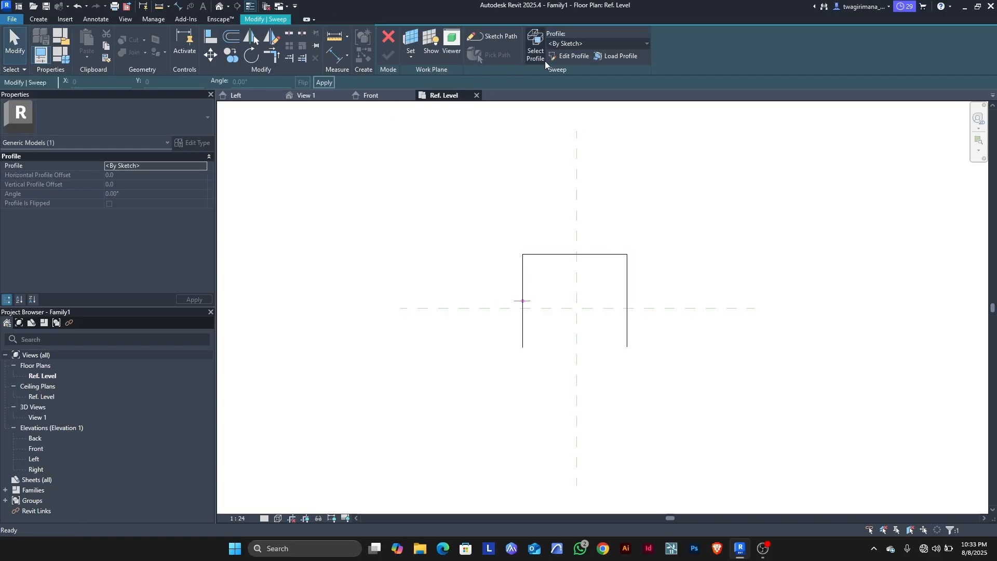
# Open the sweep's sketched profile for editing in the Front elevation, checking the profile plane's location on the path in the Ref. Level plan
pyautogui.click(571, 56)
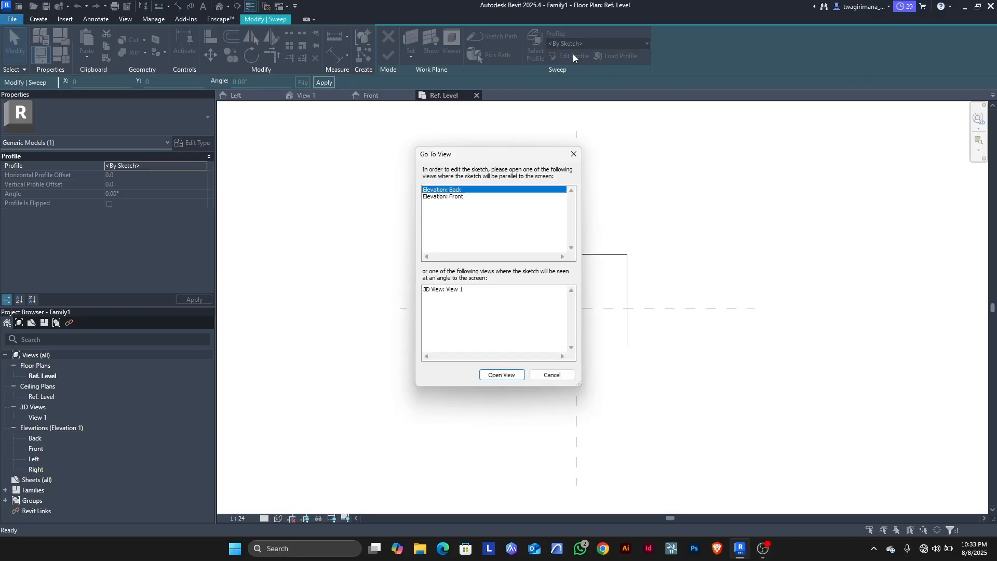
pyautogui.click(457, 197)
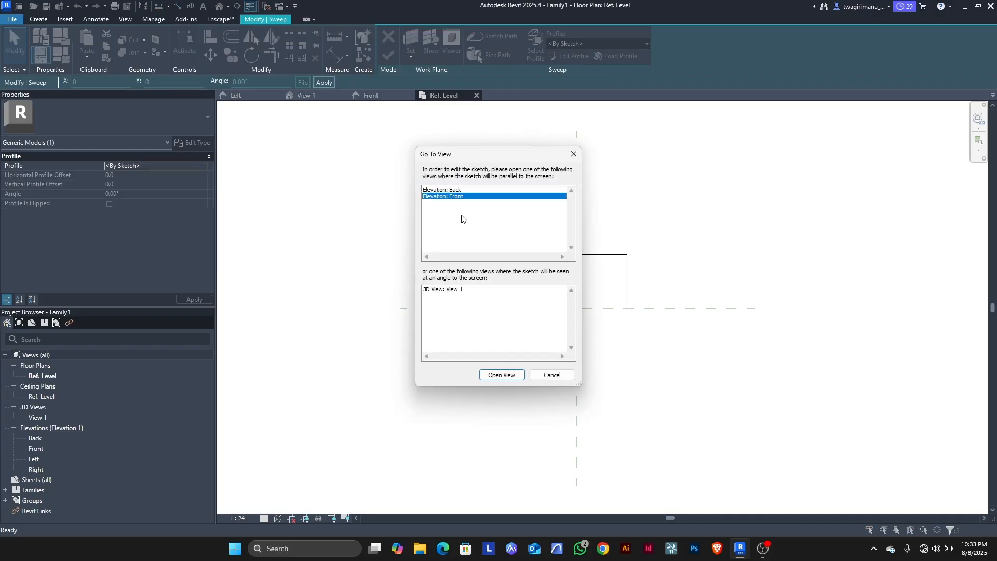
pyautogui.click(495, 375)
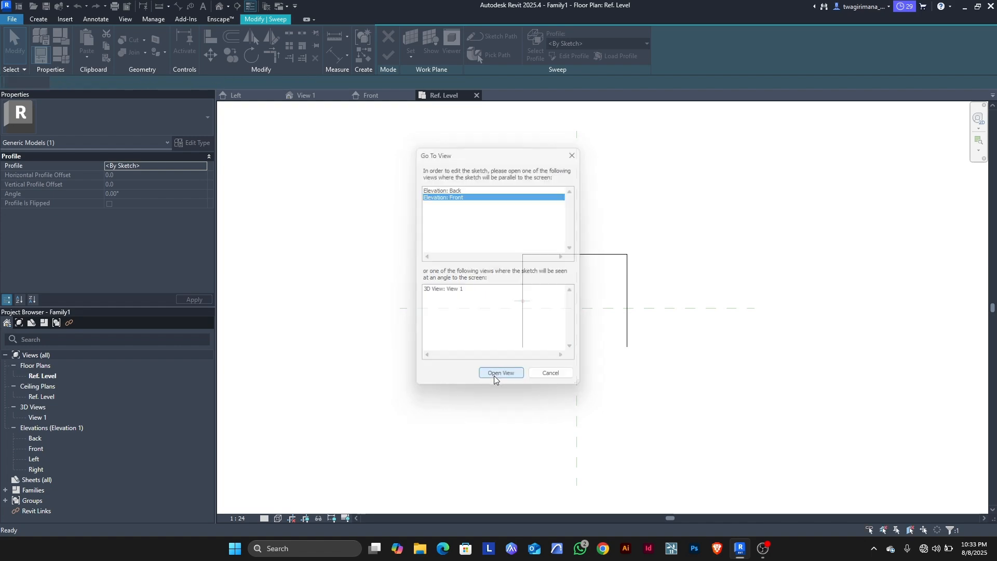
pyautogui.scroll(2, 534, 418)
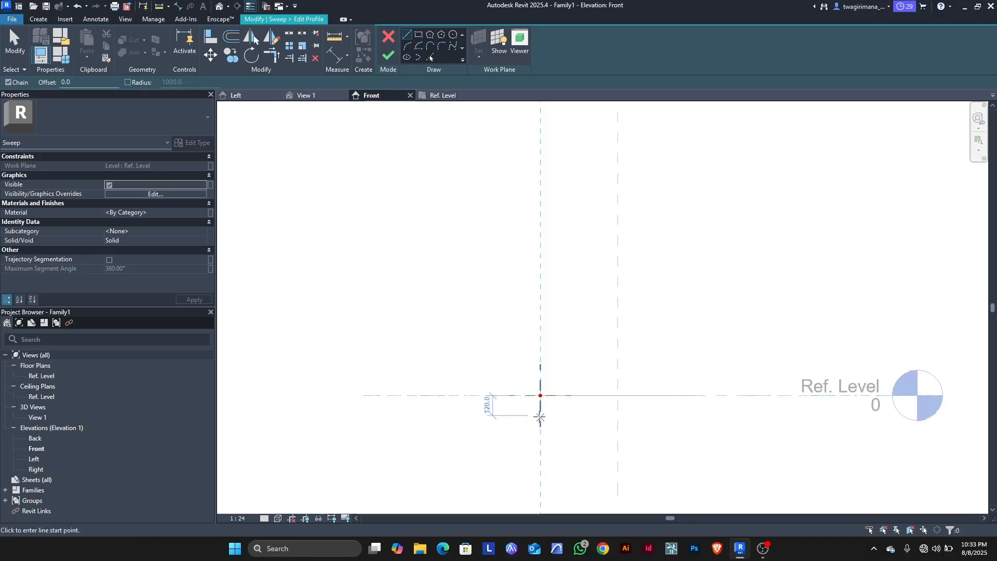
pyautogui.click(445, 96)
pyautogui.scroll(2, 558, 291)
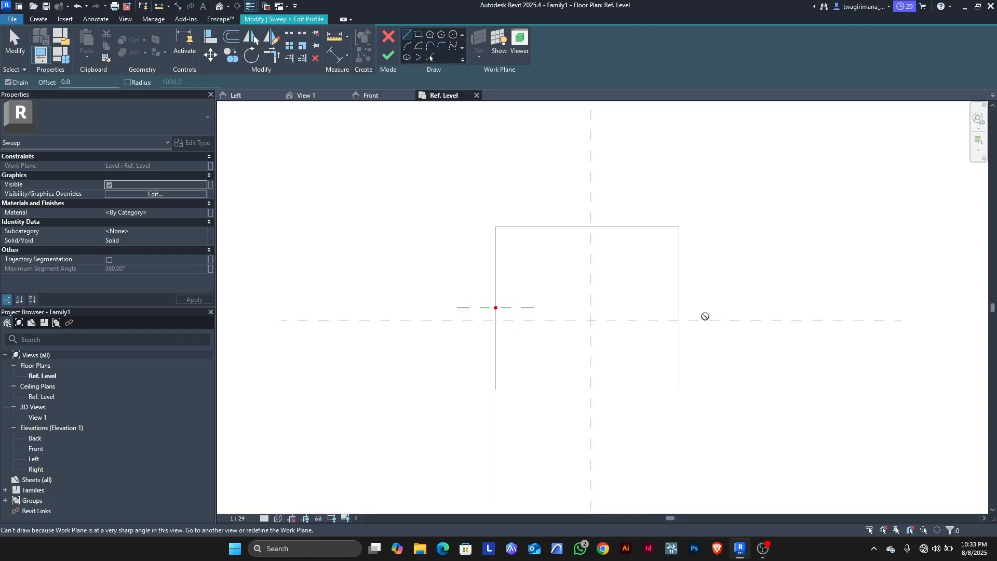
pyautogui.click(369, 96)
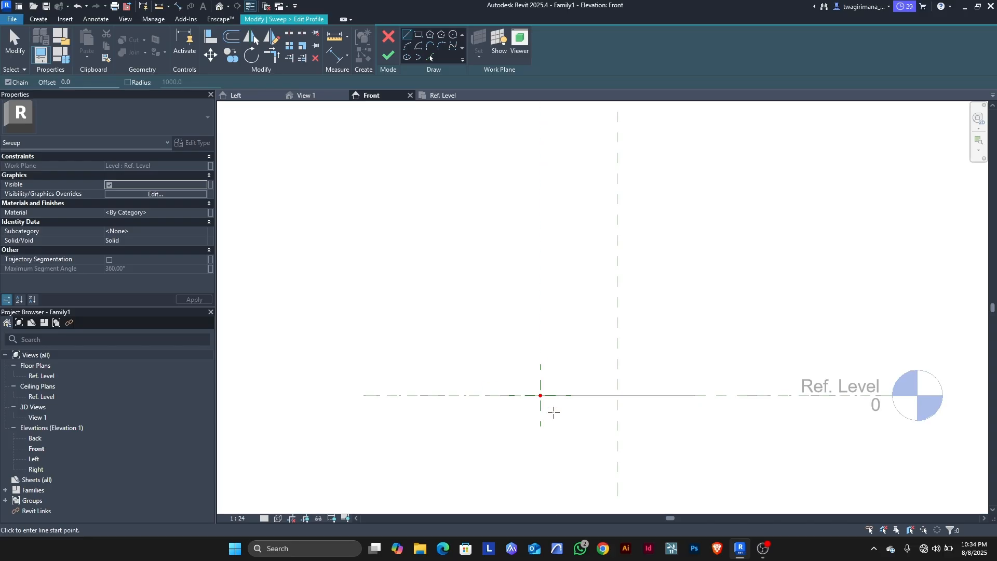
pyautogui.scroll(1, 552, 409)
pyautogui.scroll(2, 550, 399)
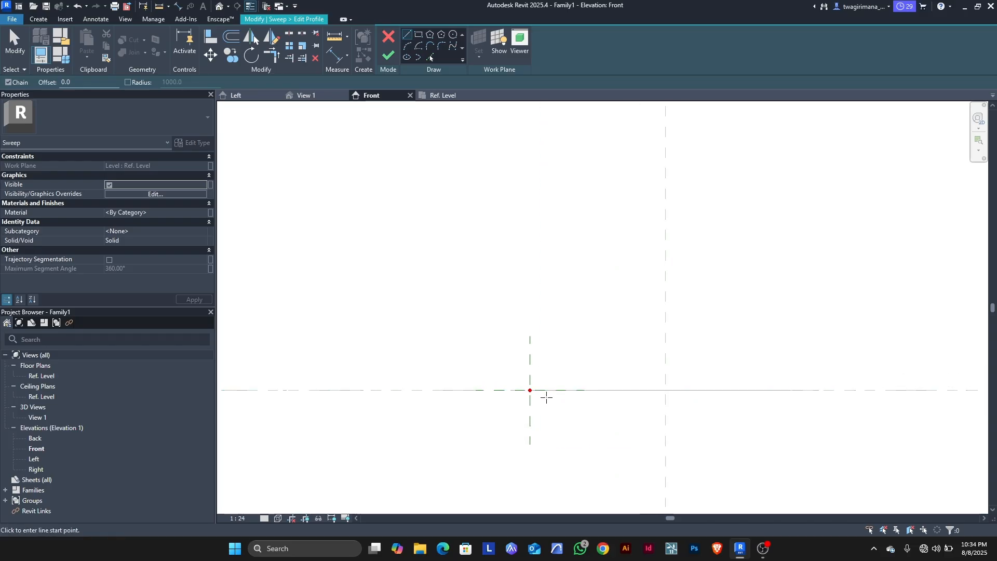
pyautogui.scroll(1, 535, 389)
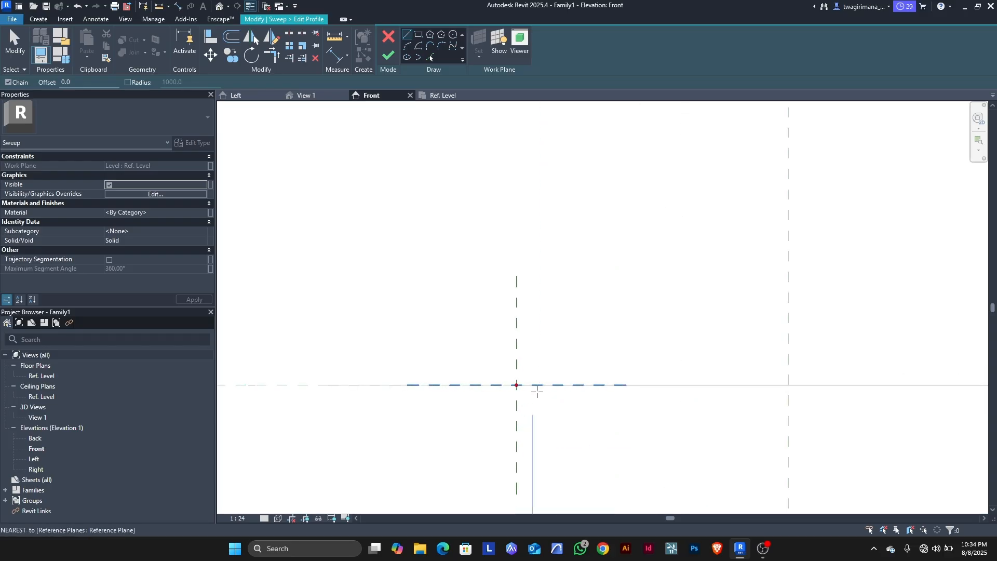
# Sketch a circular profile with a 60 mm radius centred on the path's profile plane, and finish the profile and the sweep
pyautogui.click(452, 39)
pyautogui.click(517, 384)
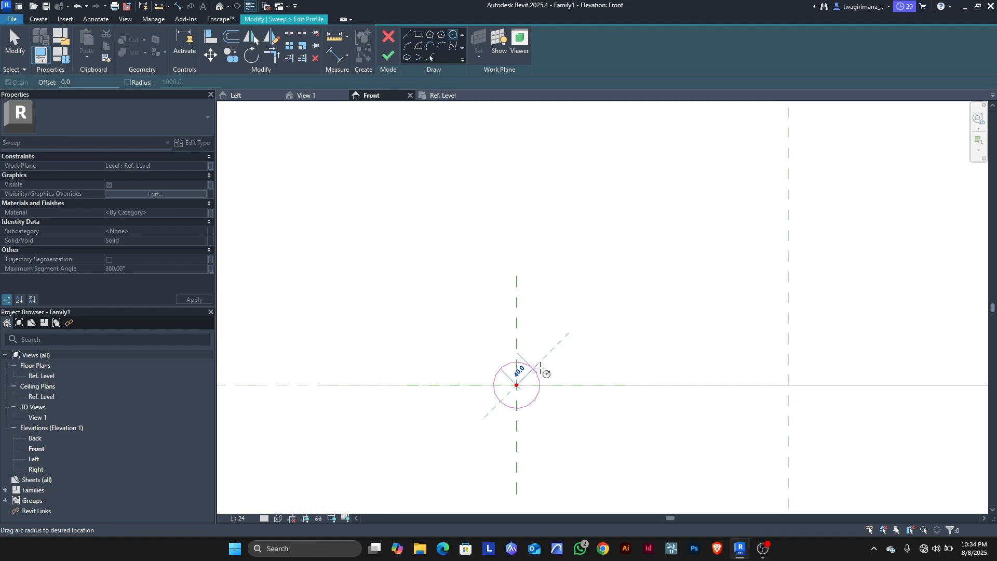
pyautogui.click(543, 364)
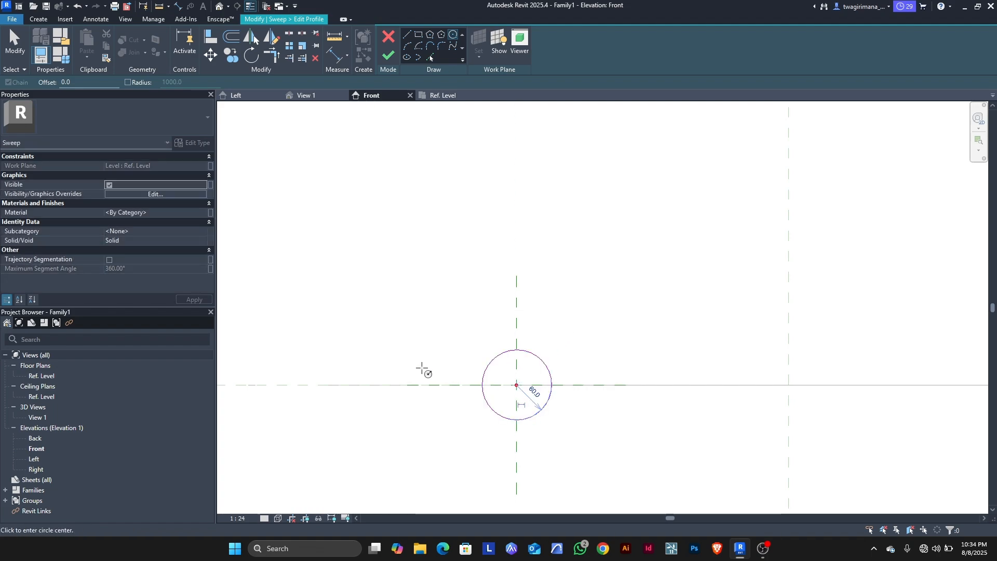
pyautogui.click(388, 54)
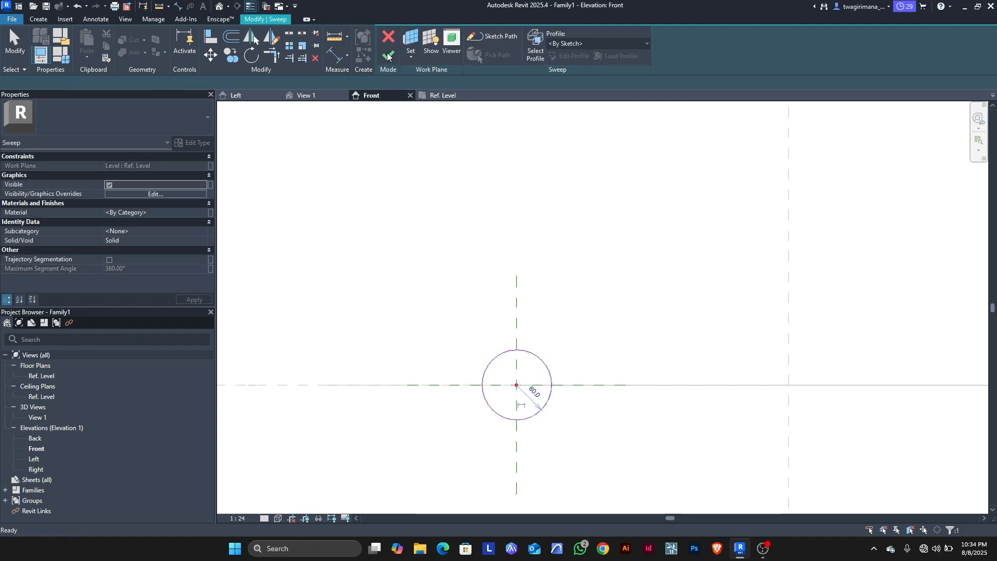
pyautogui.click(388, 53)
pyautogui.scroll(-5, 447, 327)
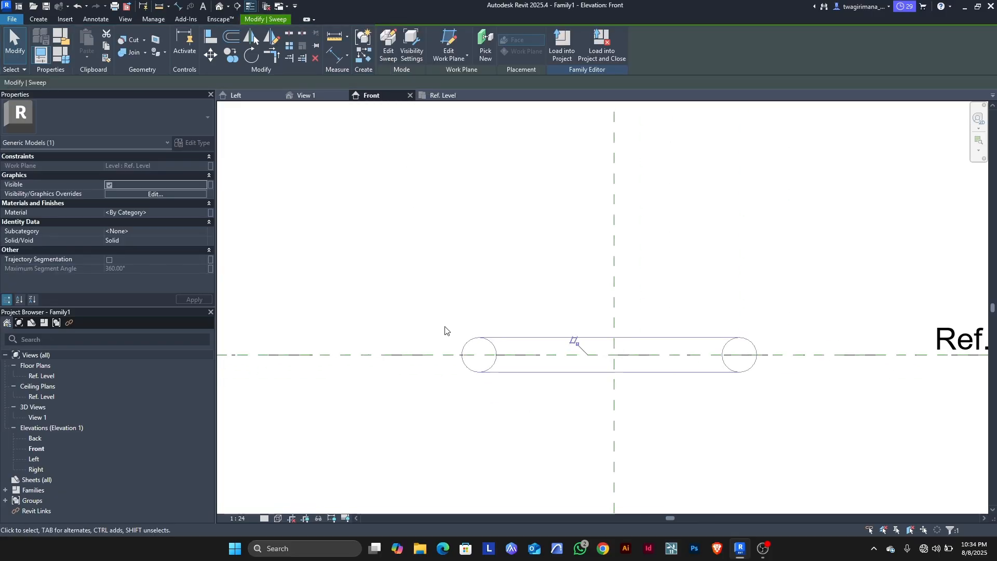
# Show the sweep in the 3D view with Fine detail level and Realistic visual style, orbited to a lower viewing angle
pyautogui.click(307, 95)
pyautogui.scroll(-3, 451, 276)
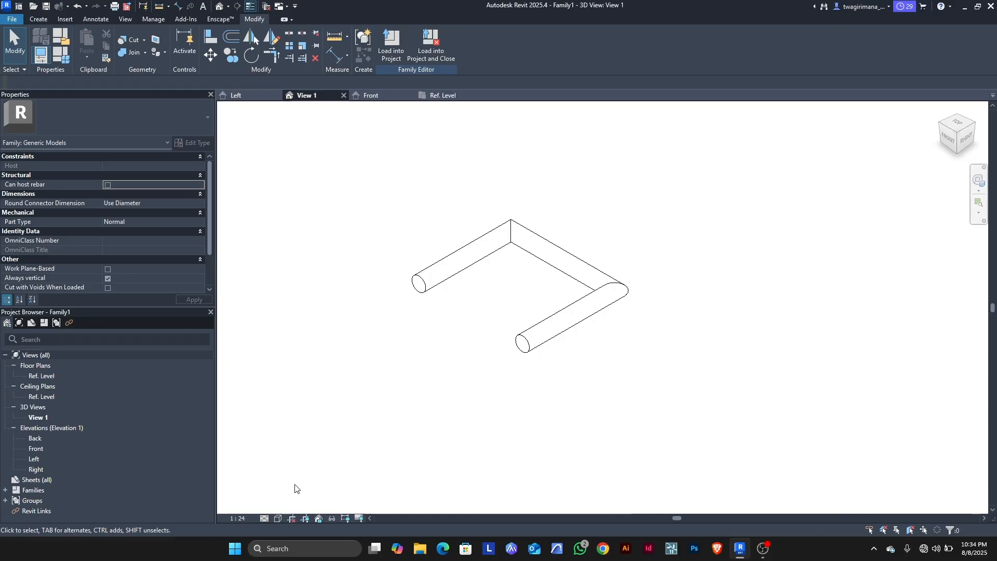
pyautogui.click(264, 519)
pyautogui.click(274, 507)
pyautogui.click(278, 518)
pyautogui.click(289, 508)
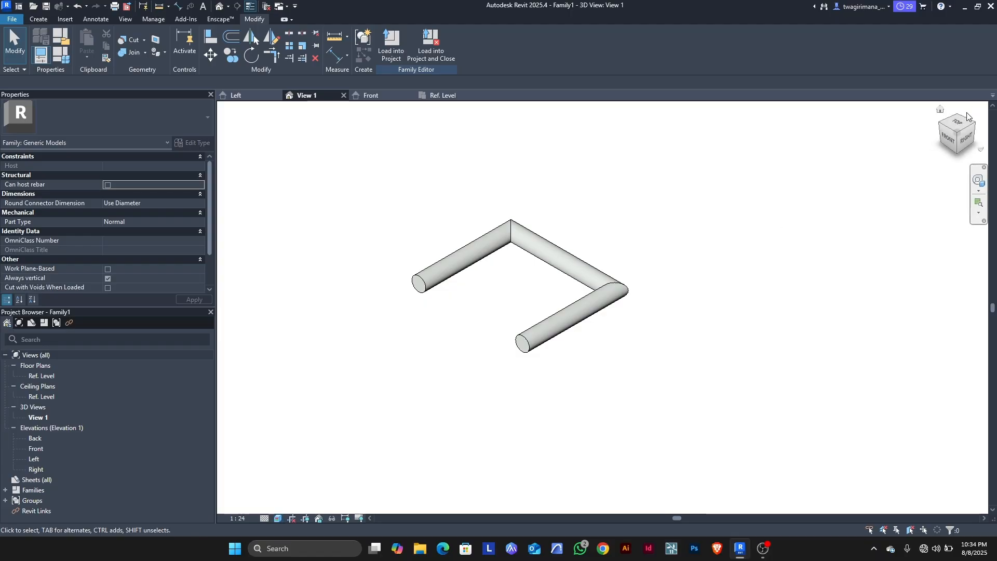
pyautogui.moveTo(958, 133); pyautogui.dragTo(960, 208)
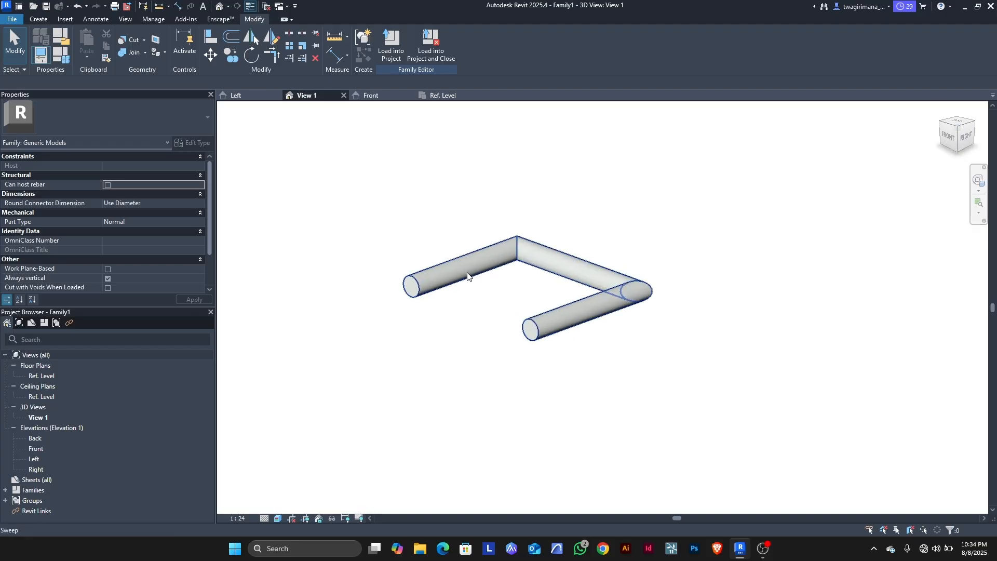
# Search the material library for "wood" and assign the Ash material to the sweep
pyautogui.click(432, 286)
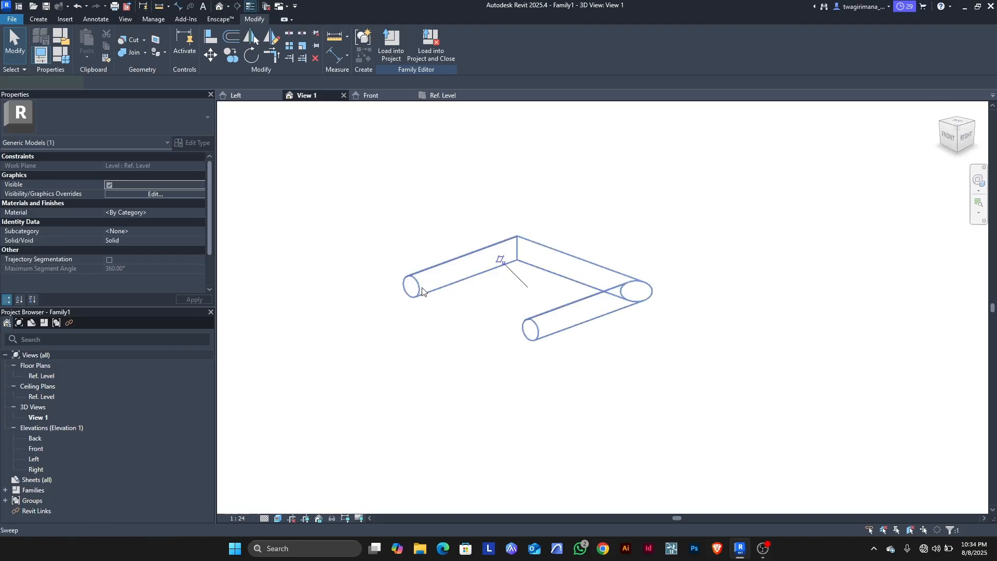
pyautogui.click(203, 213)
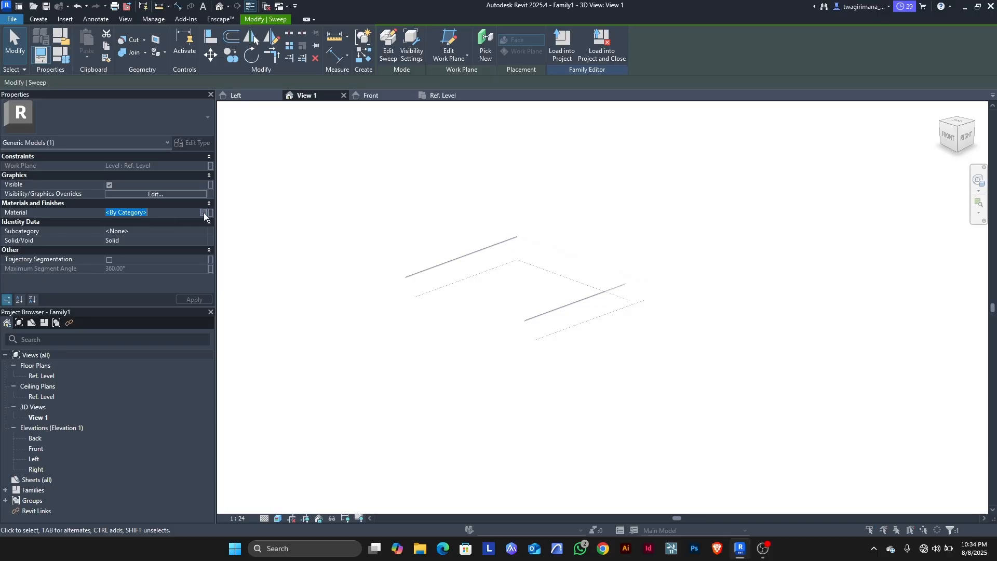
pyautogui.click(203, 213)
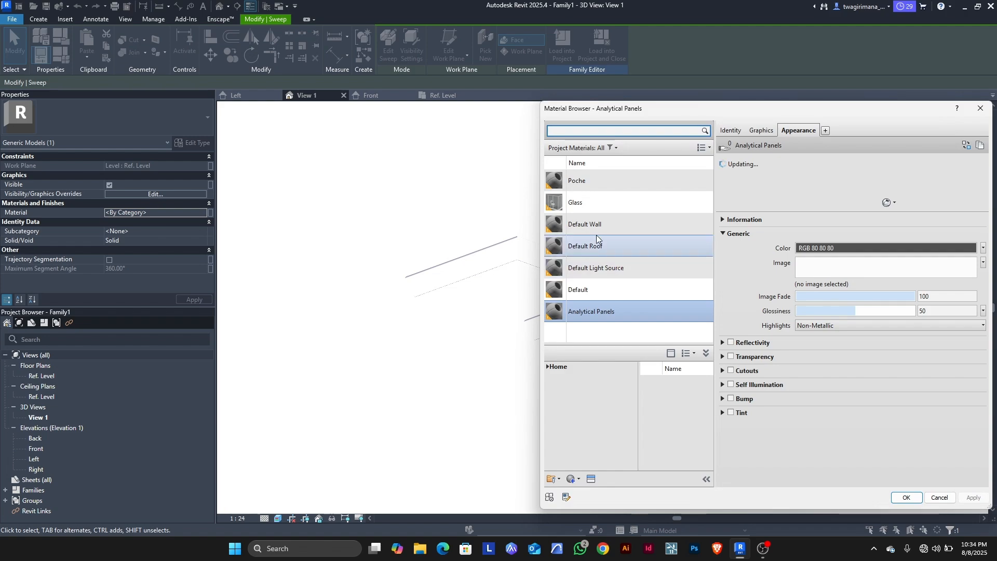
pyautogui.click(568, 133)
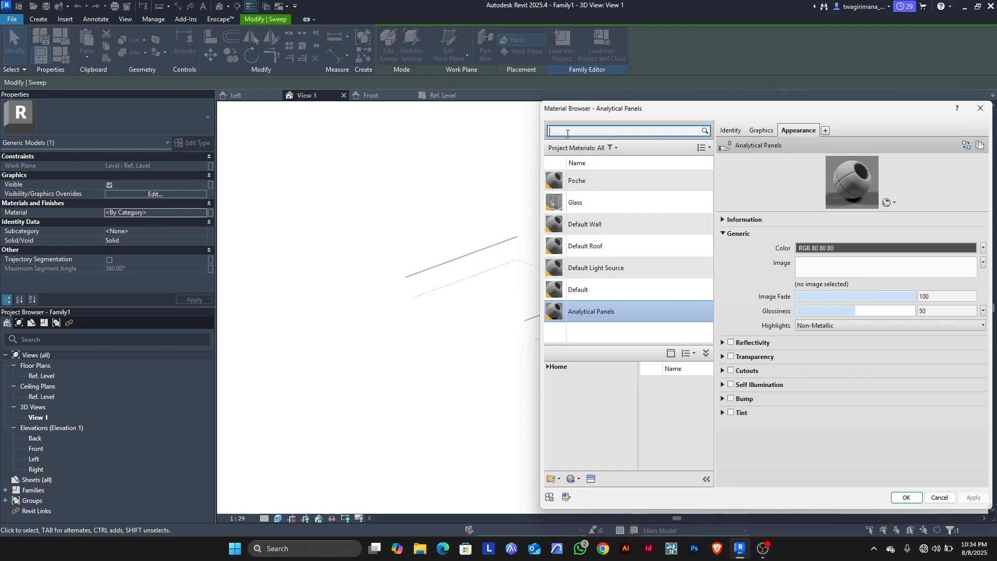
pyautogui.write('wood')
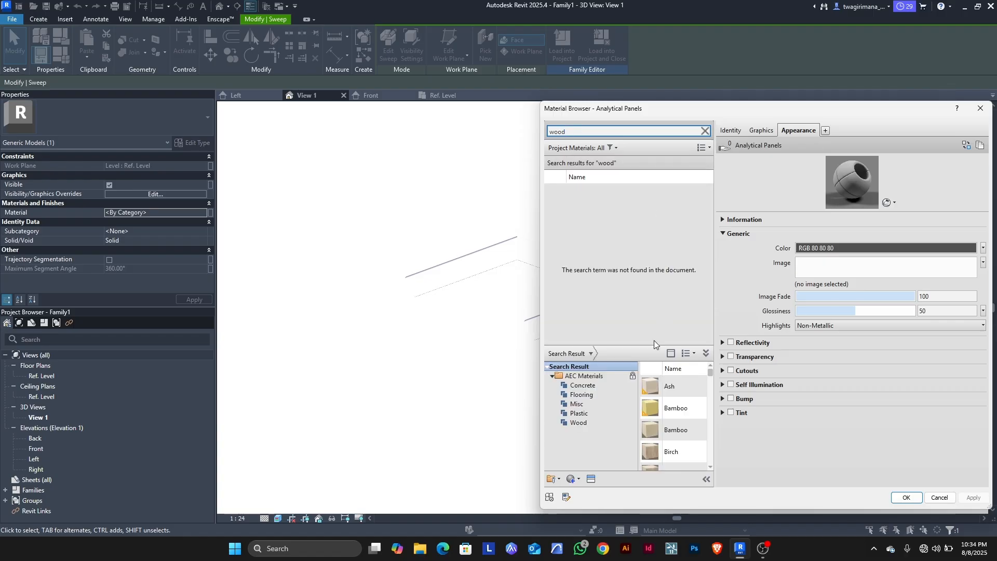
pyautogui.click(692, 386)
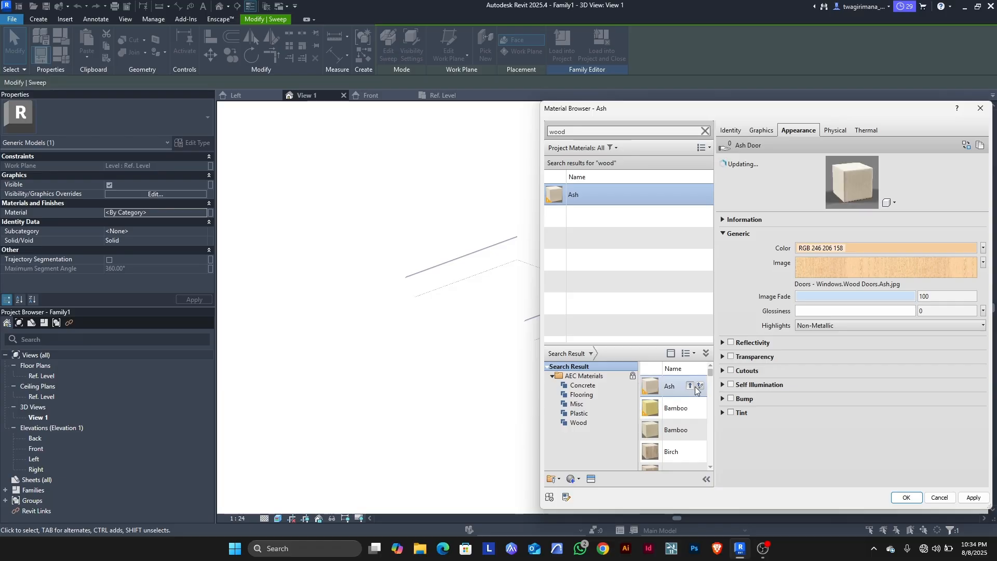
pyautogui.click(903, 498)
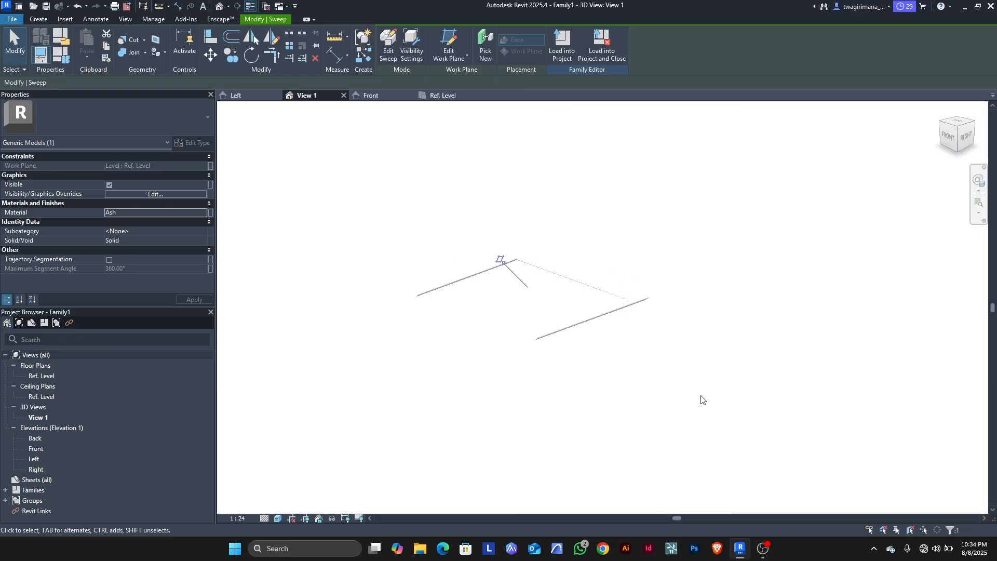
pyautogui.click(670, 402)
pyautogui.scroll(5, 485, 241)
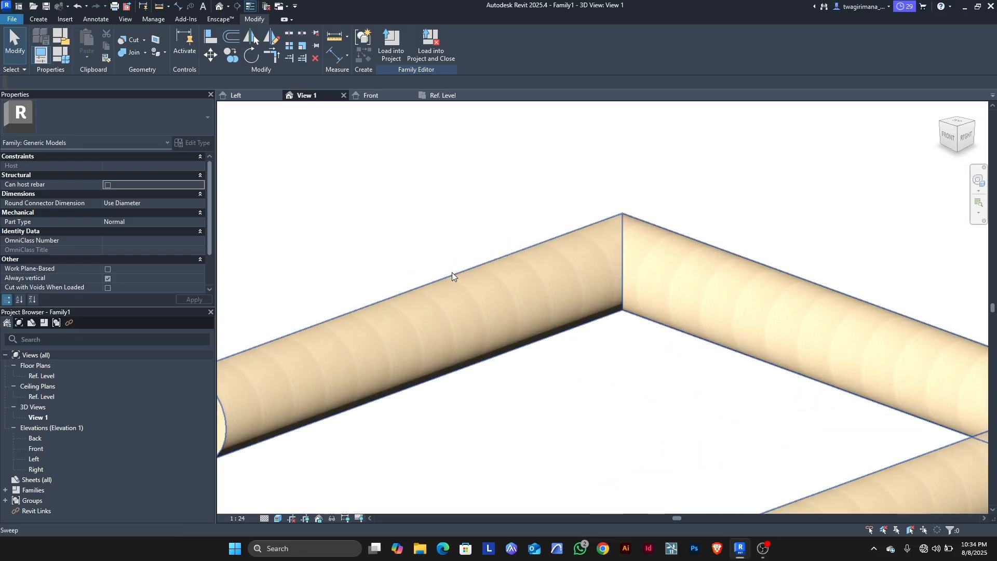
pyautogui.scroll(-4, 452, 262)
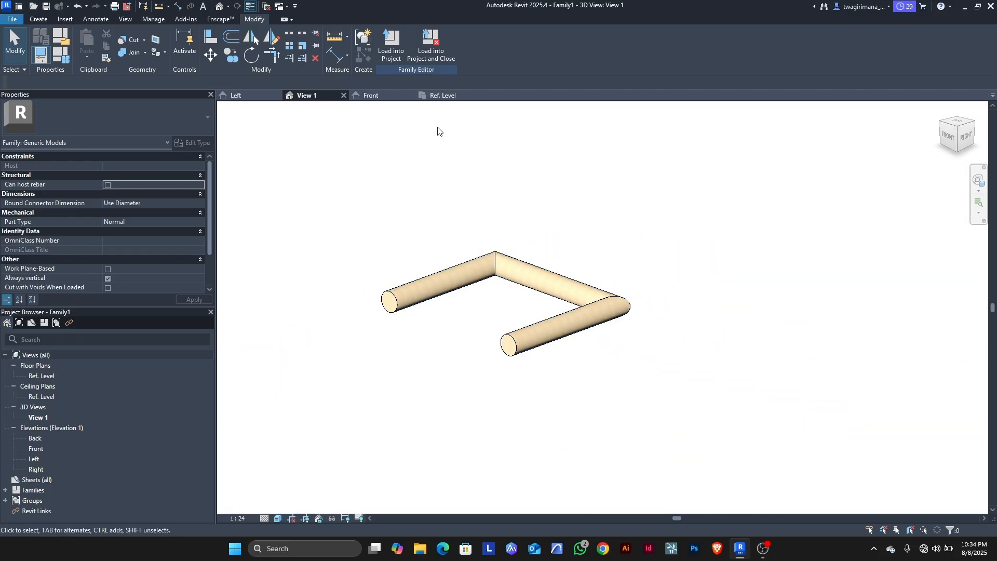
# Reopen the sweep's path sketch in the Ref. Level plan and fillet its upper-left corner with a radius of about 200 mm
pyautogui.click(441, 96)
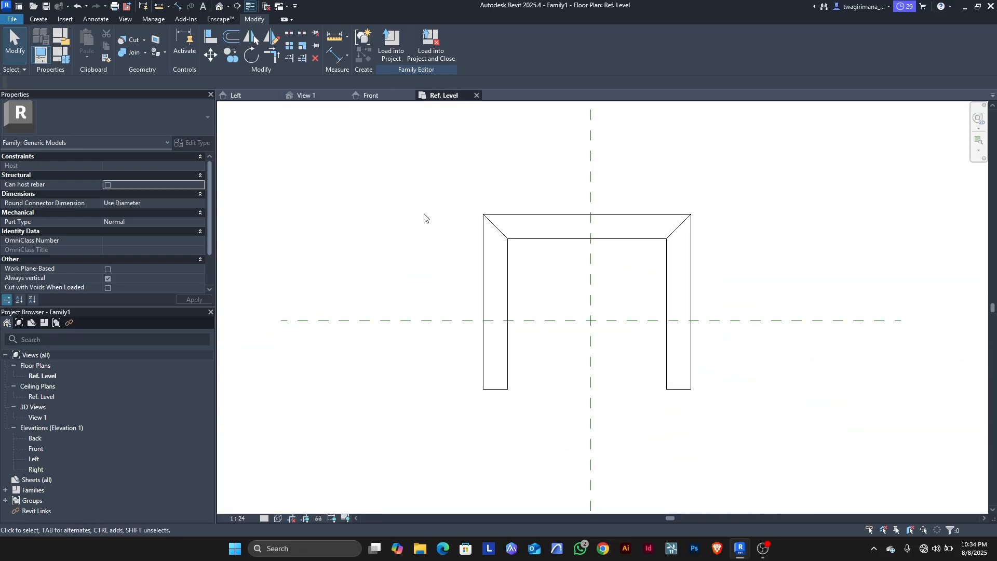
pyautogui.click(487, 276)
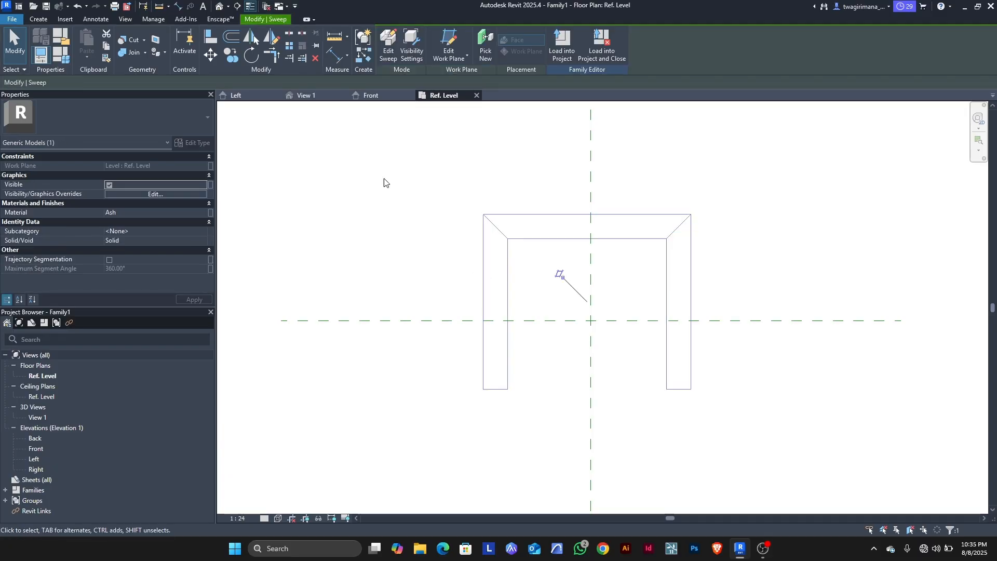
pyautogui.click(388, 46)
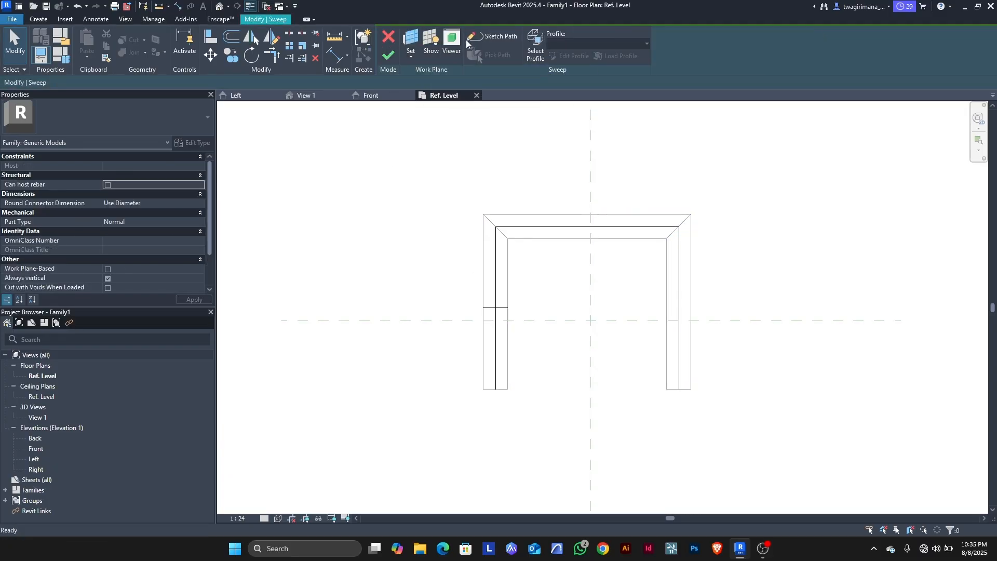
pyautogui.click(489, 36)
pyautogui.scroll(1, 519, 226)
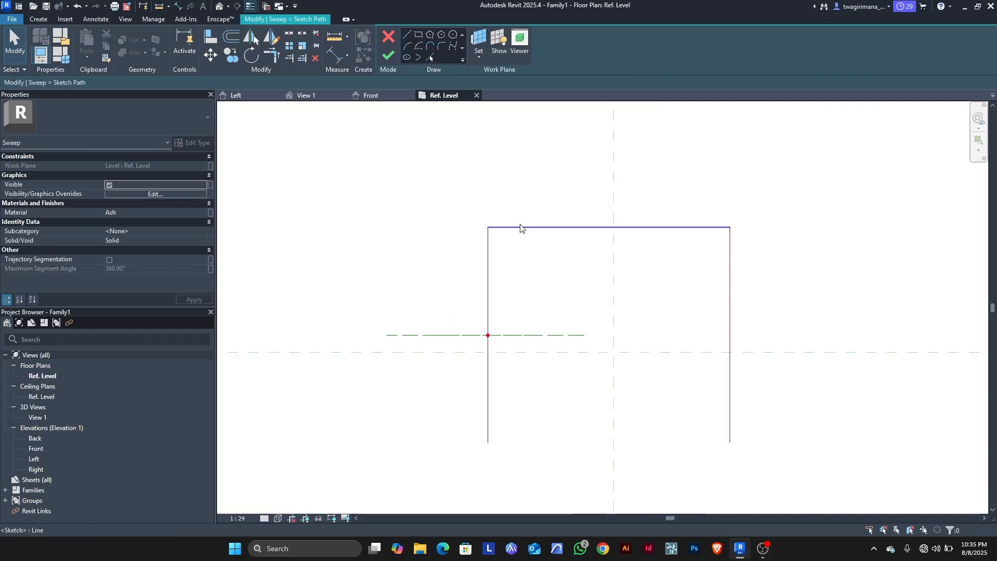
pyautogui.click(439, 47)
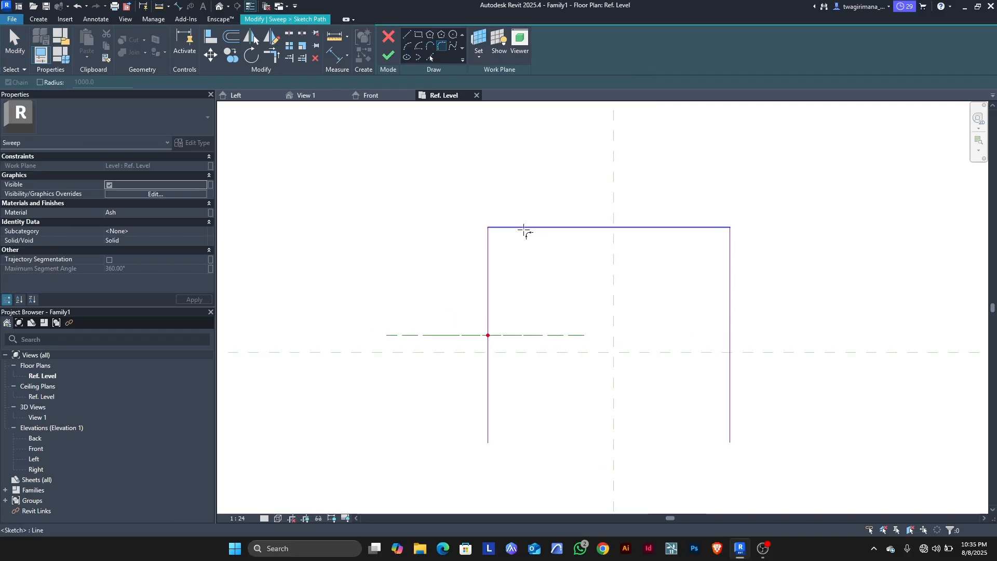
pyautogui.click(488, 261)
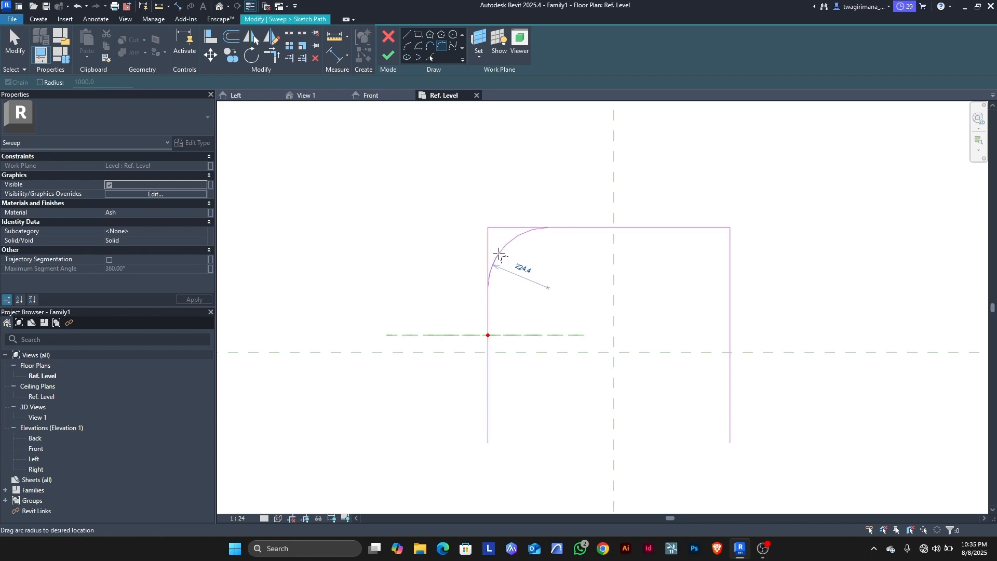
pyautogui.click(499, 251)
# Fillet the path's upper-right corner with a radius of about 240 mm, and finish the path and the sweep
pyautogui.click(712, 228)
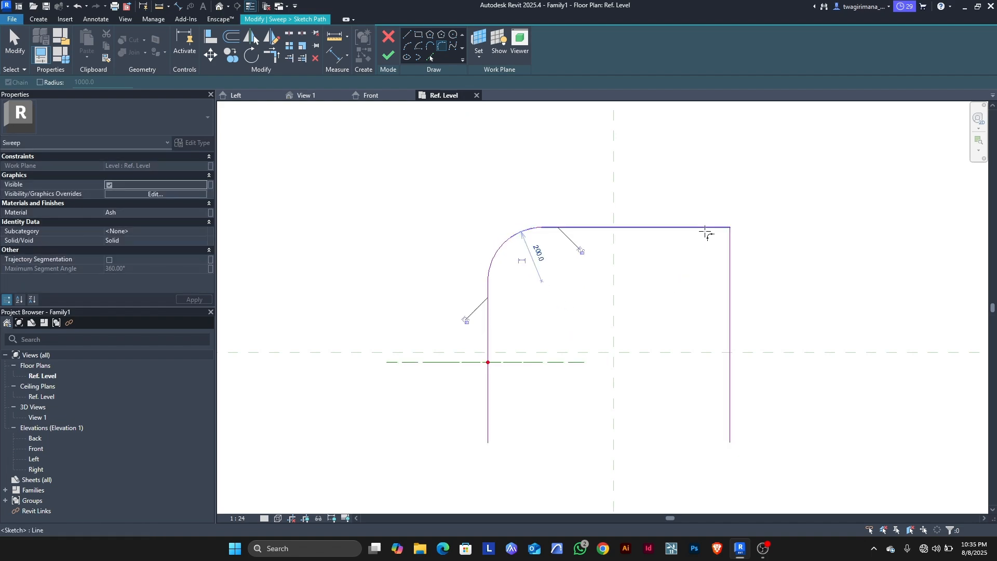
pyautogui.click(729, 274)
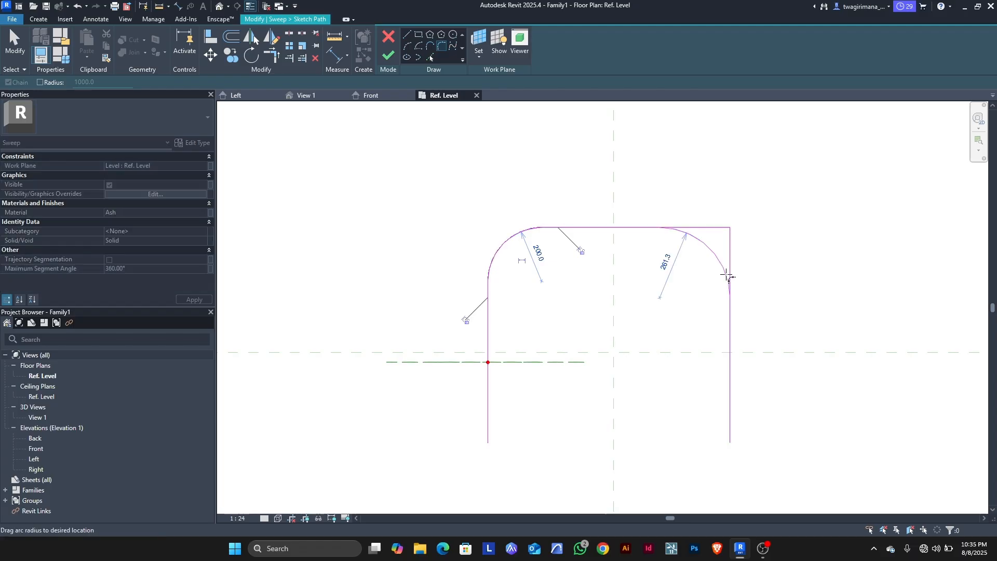
pyautogui.click(709, 249)
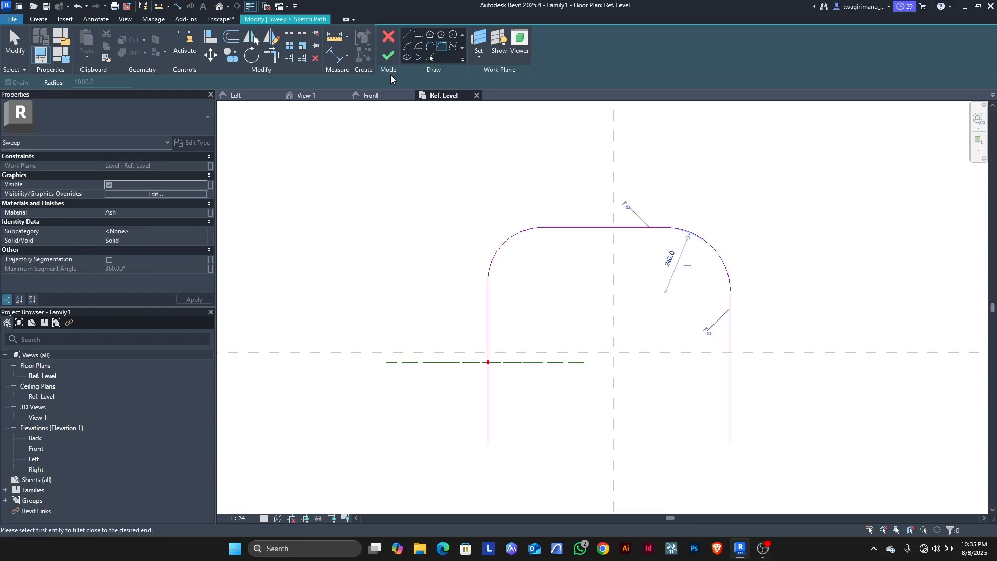
pyautogui.click(389, 55)
pyautogui.click(389, 57)
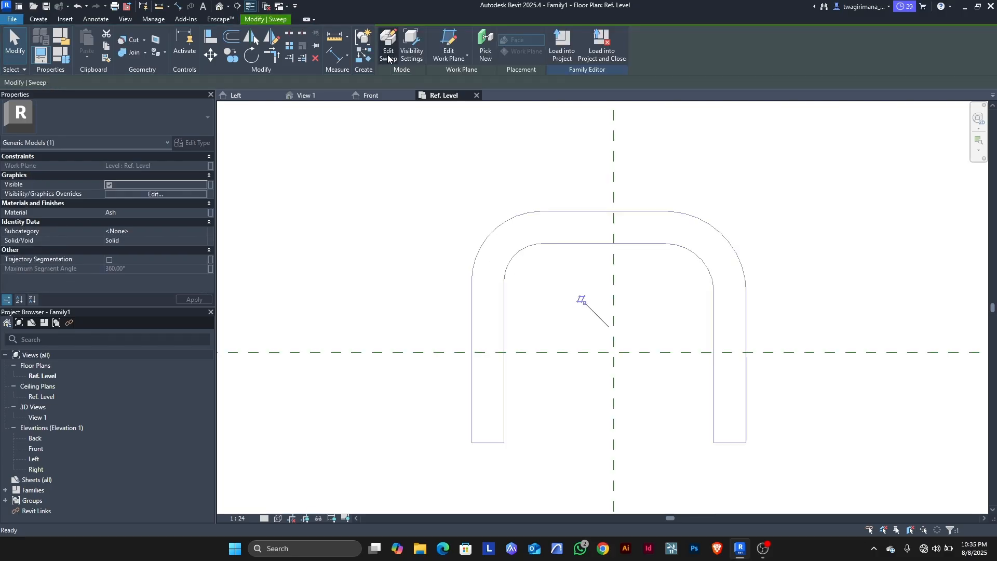
pyautogui.click(345, 174)
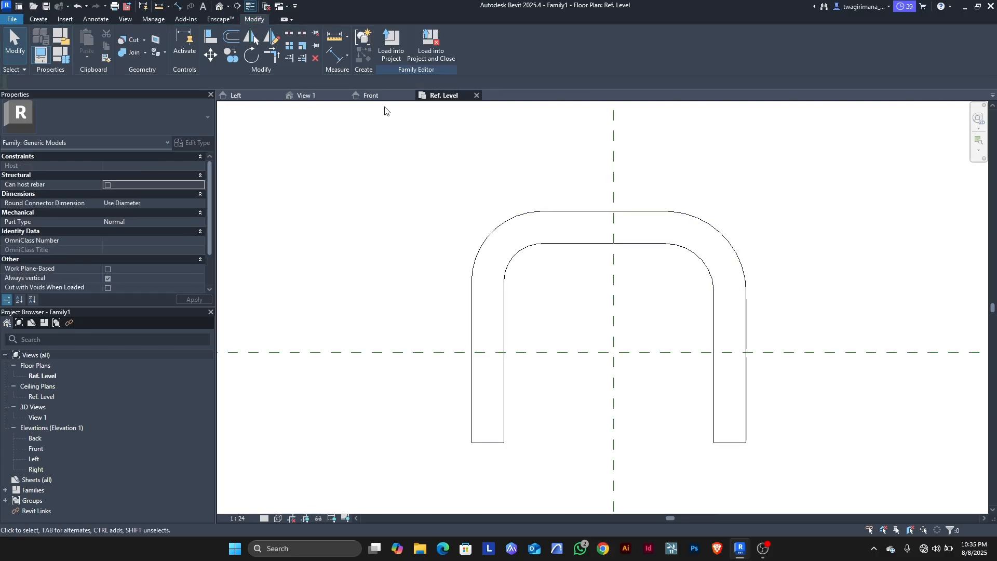
# Examine the sweep's rounded corners and wood texture in the 3D view, and return to the Ref. Level plan
pyautogui.click(307, 96)
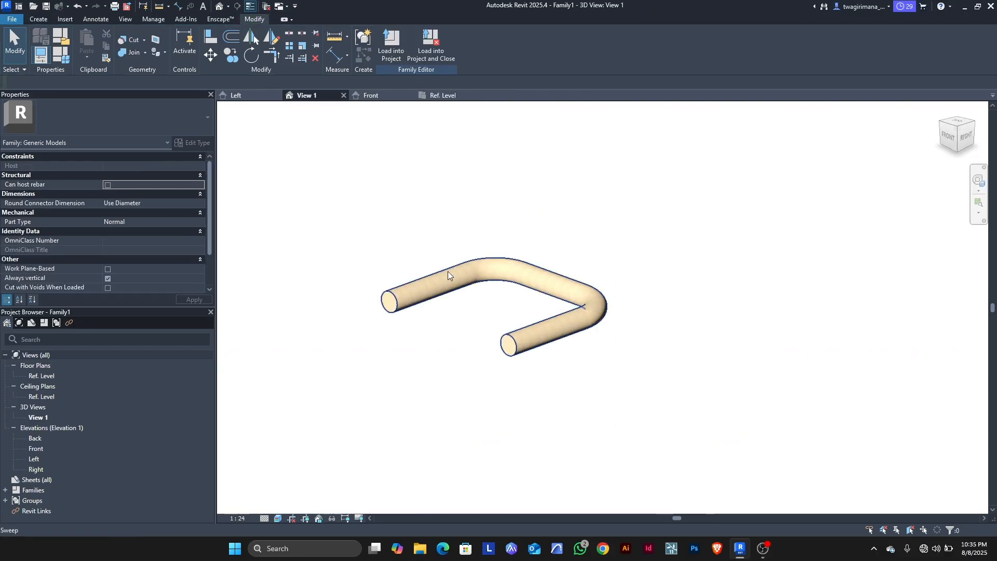
pyautogui.scroll(5, 446, 271)
pyautogui.scroll(-3, 444, 278)
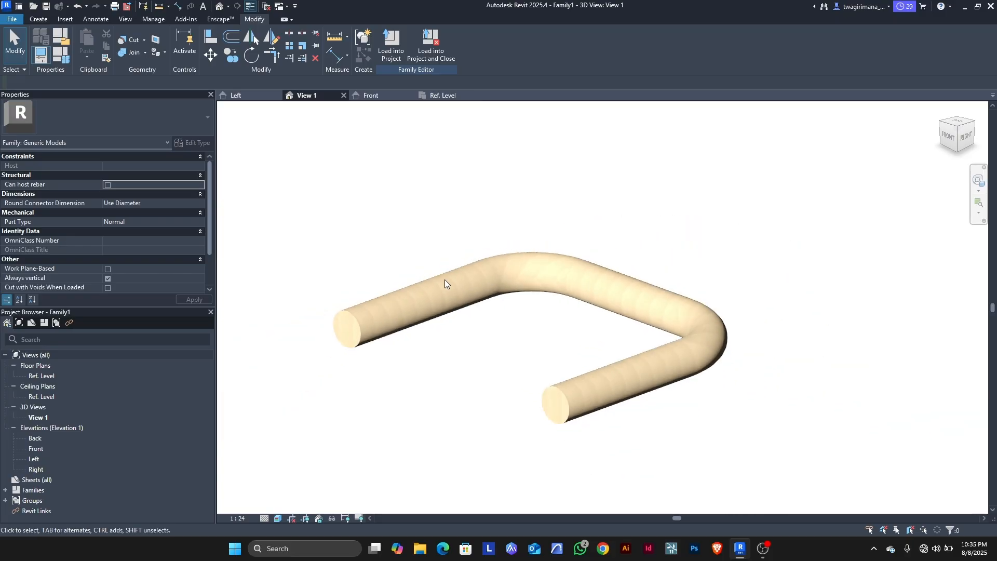
pyautogui.scroll(-2, 444, 279)
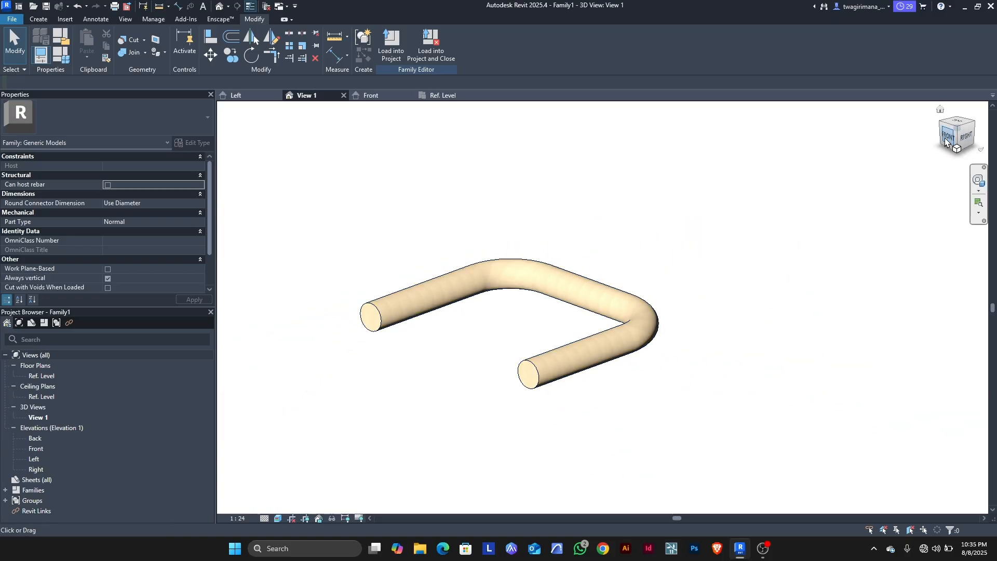
pyautogui.moveTo(945, 139)
pyautogui.mouseDown()
pyautogui.moveTo(964, 160)
pyautogui.moveTo(232, 161)
pyautogui.moveTo(974, 162)
pyautogui.moveTo(945, 139)
pyautogui.mouseUp()
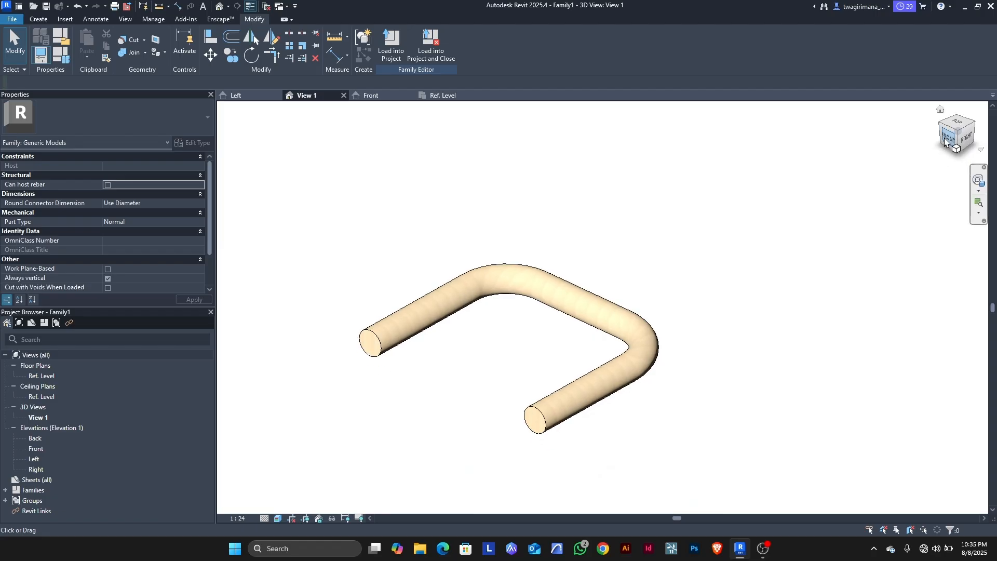
pyautogui.scroll(5, 480, 441)
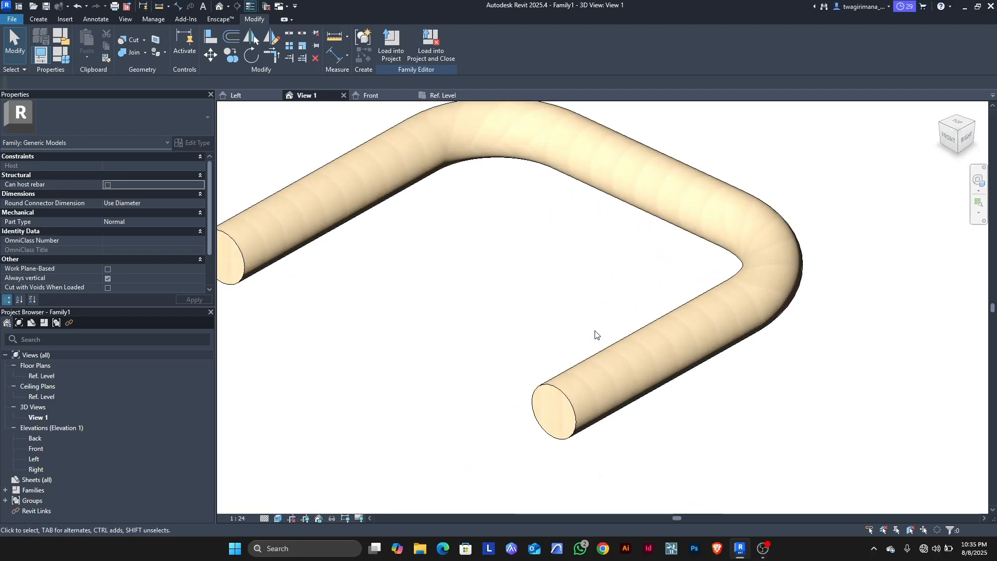
pyautogui.scroll(-5, 596, 335)
pyautogui.scroll(10, 371, 273)
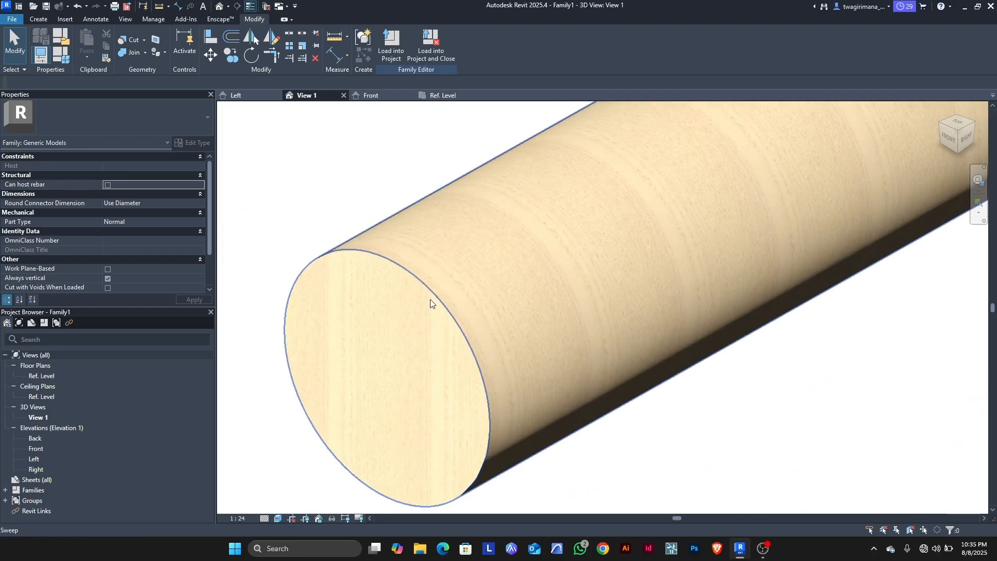
pyautogui.scroll(-8, 389, 283)
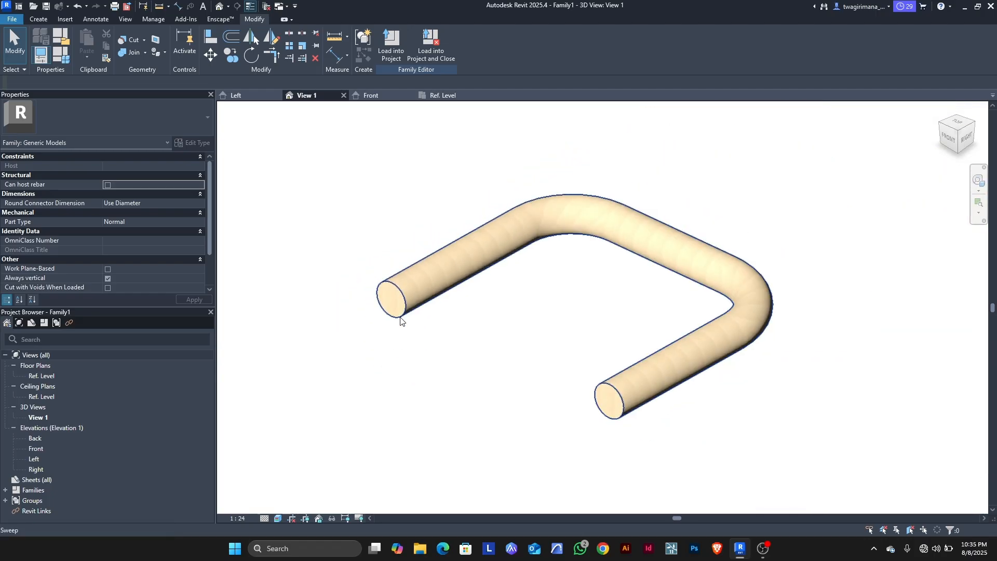
pyautogui.click(443, 94)
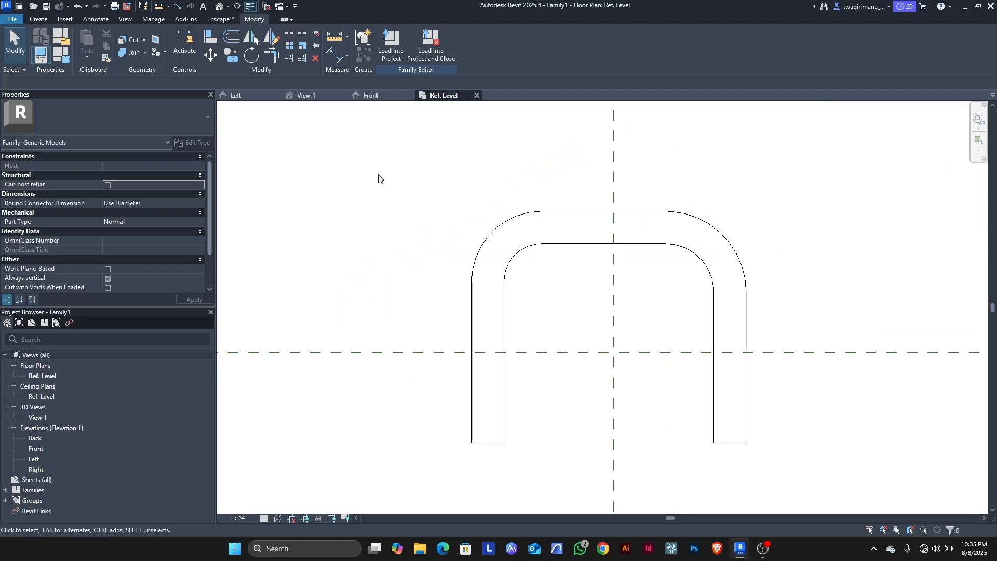
# Reopen the sweep's profile sketch in the Front elevation and delete its circle
pyautogui.click(472, 311)
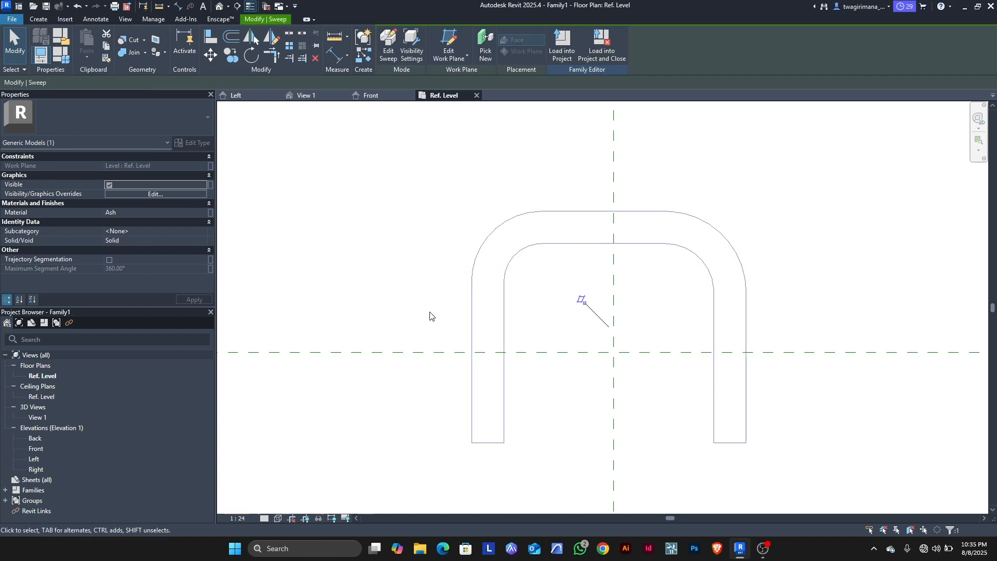
pyautogui.click(387, 47)
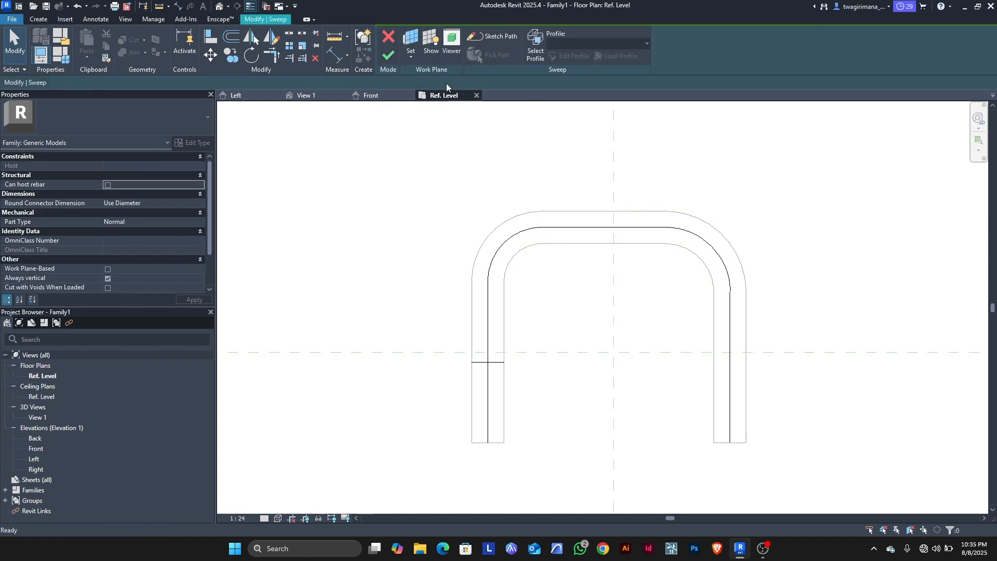
pyautogui.click(537, 42)
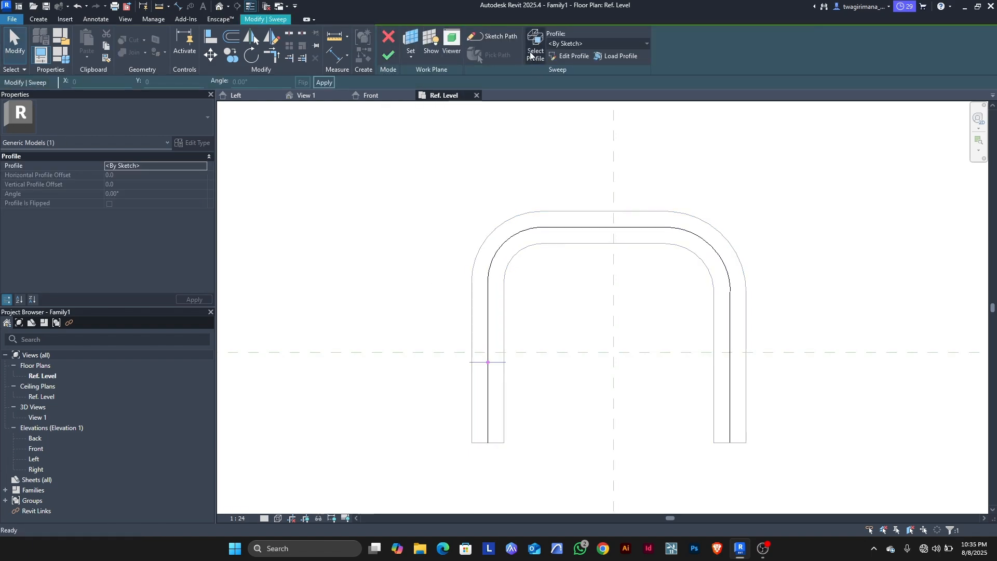
pyautogui.click(569, 56)
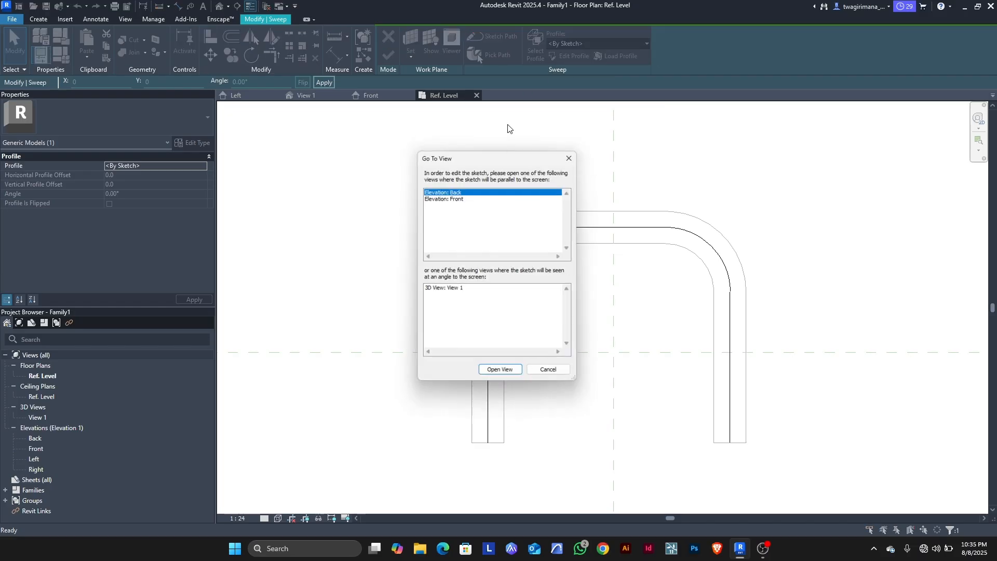
pyautogui.click(461, 198)
pyautogui.click(495, 375)
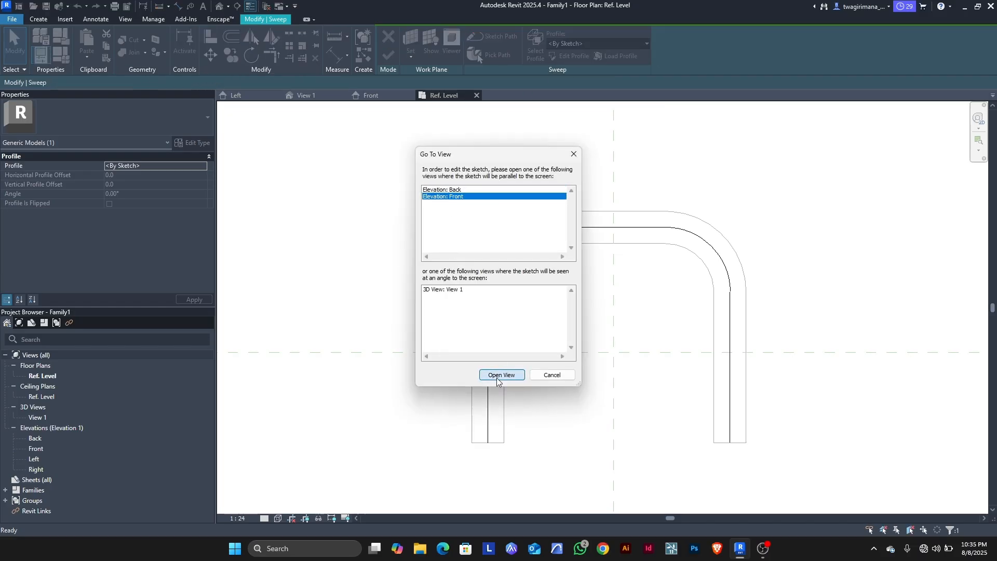
pyautogui.scroll(6, 483, 360)
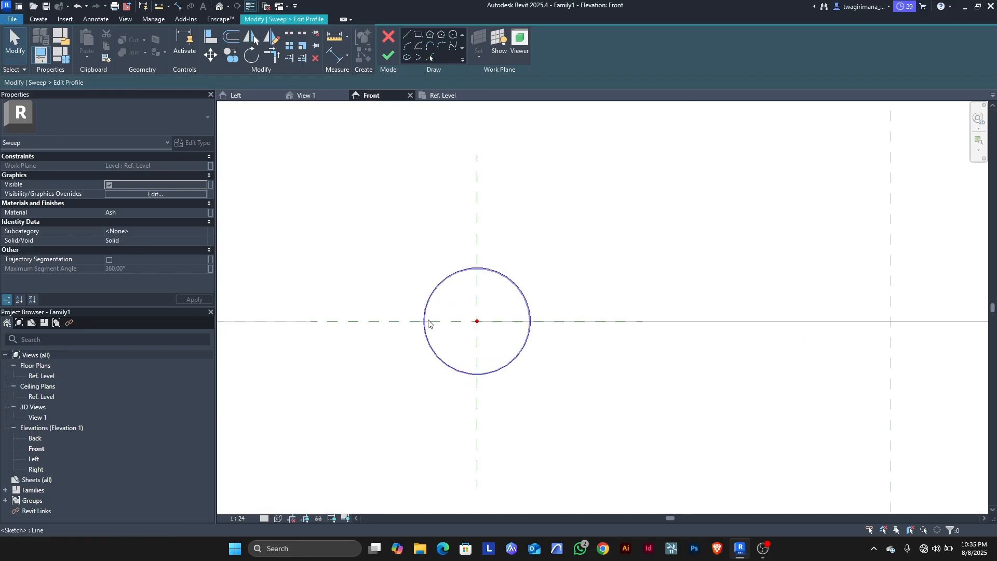
pyautogui.click(434, 293)
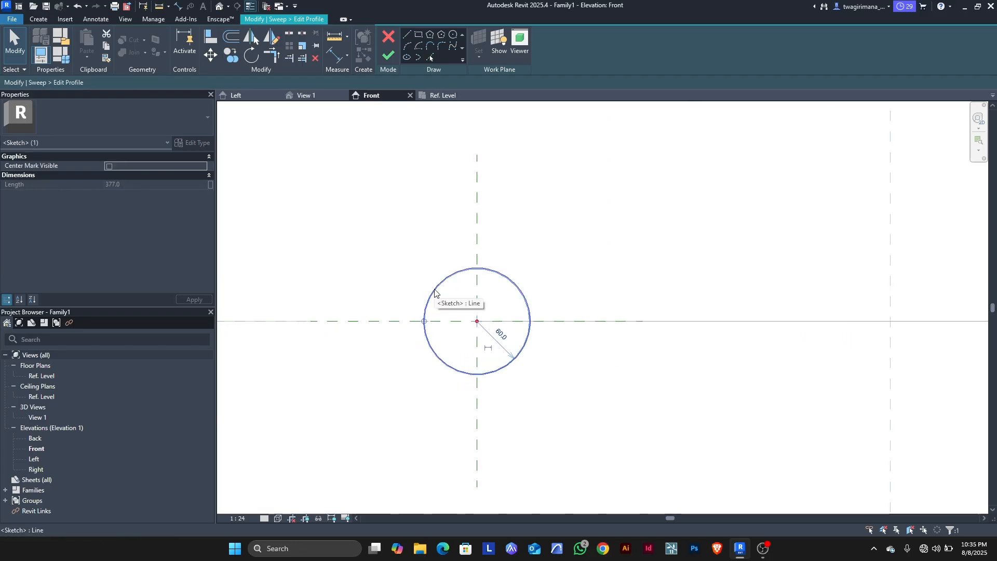
pyautogui.press('Delete')
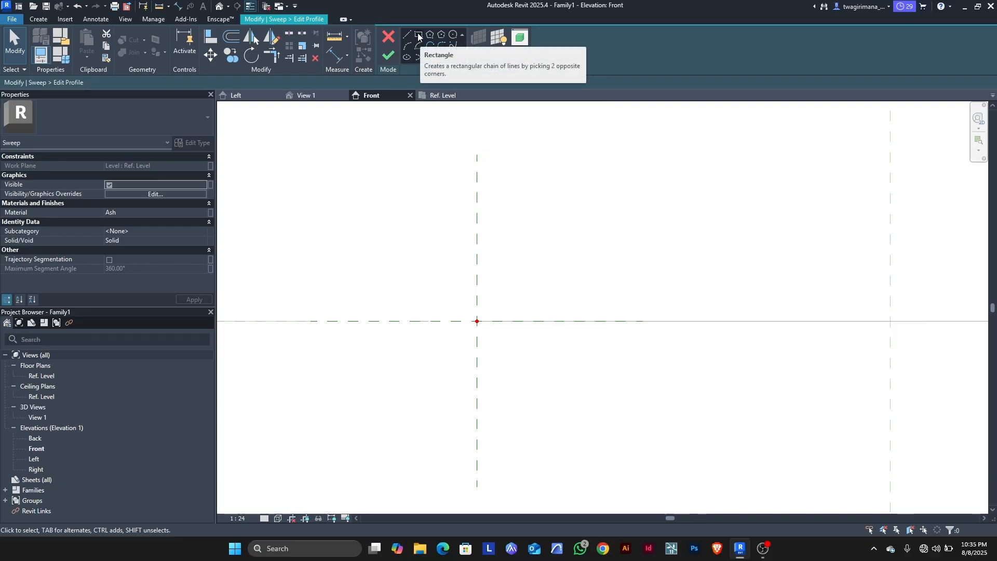
# Sketch the upper and right edges of a zigzag profile around the path point, starting with a slanted line about 35 mm long
pyautogui.scroll(3, 463, 312)
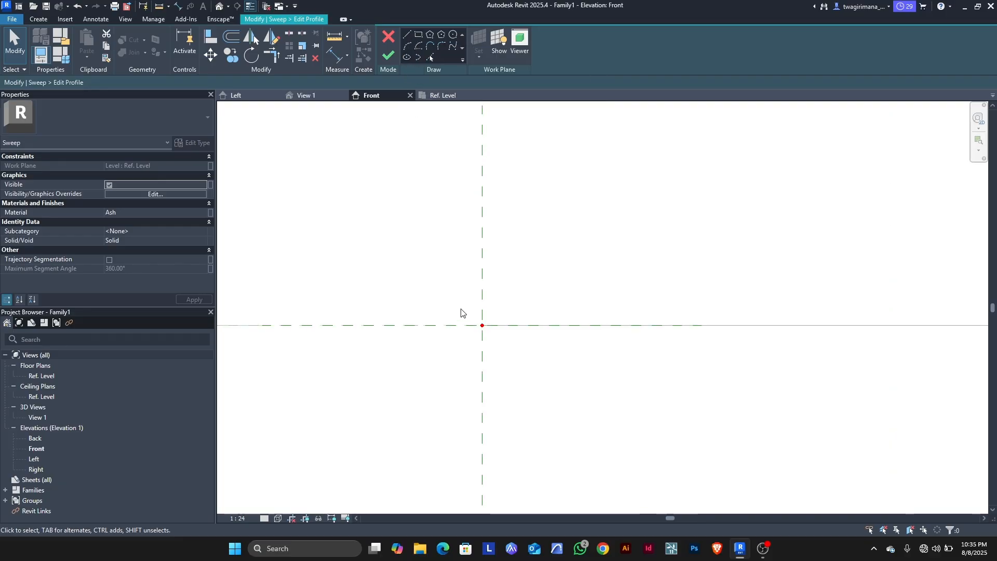
pyautogui.click(408, 34)
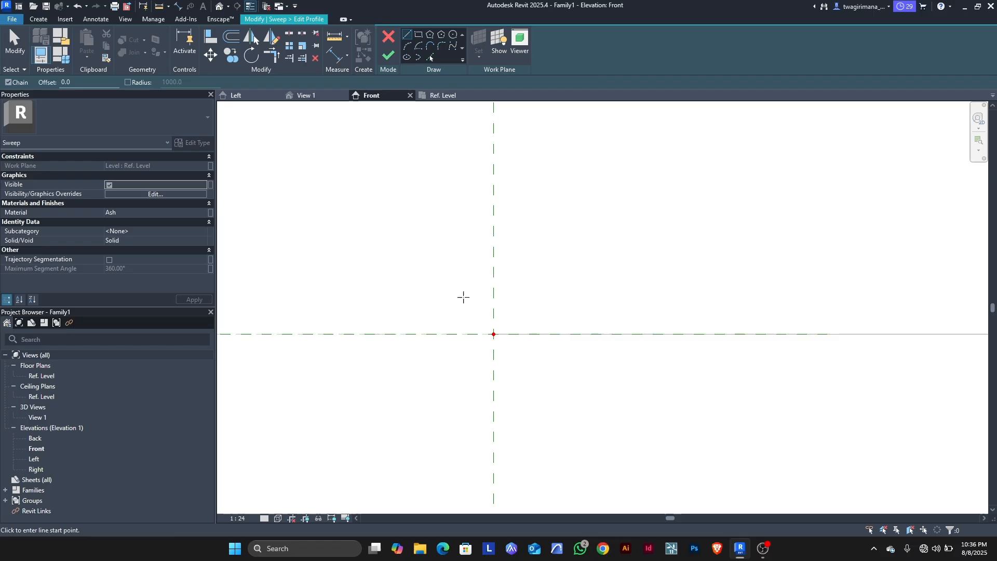
pyautogui.click(456, 334)
pyautogui.click(466, 273)
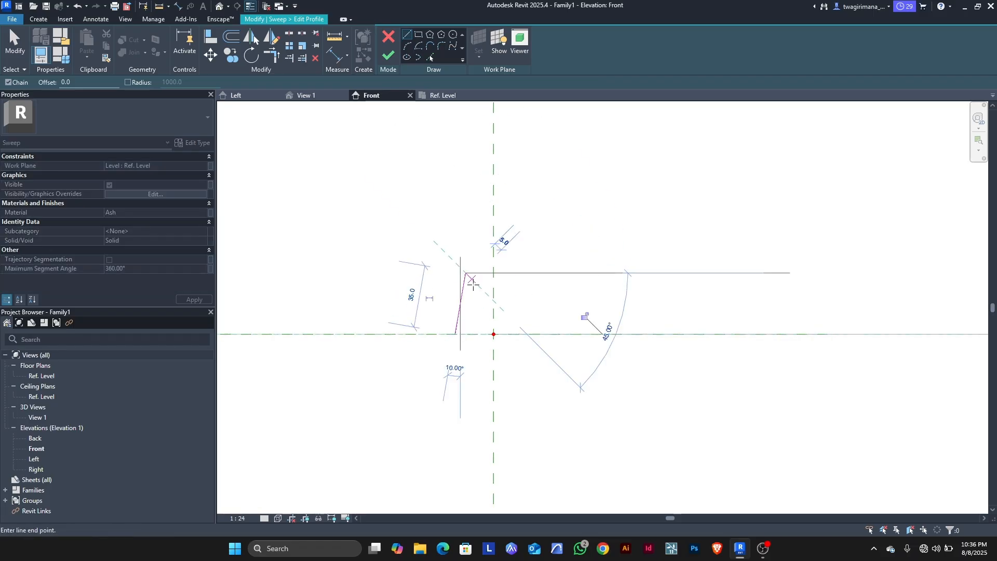
pyautogui.click(484, 304)
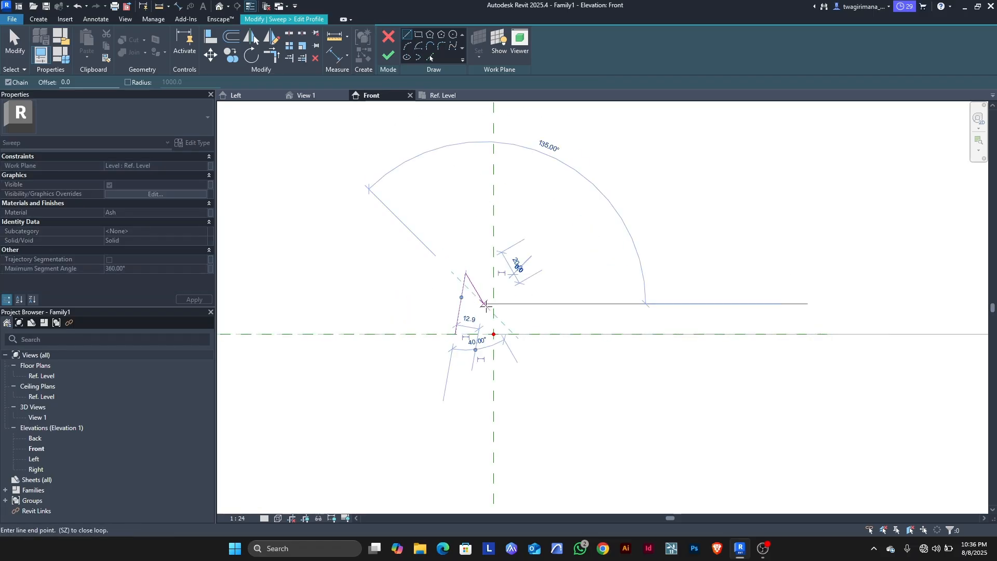
pyautogui.click(509, 279)
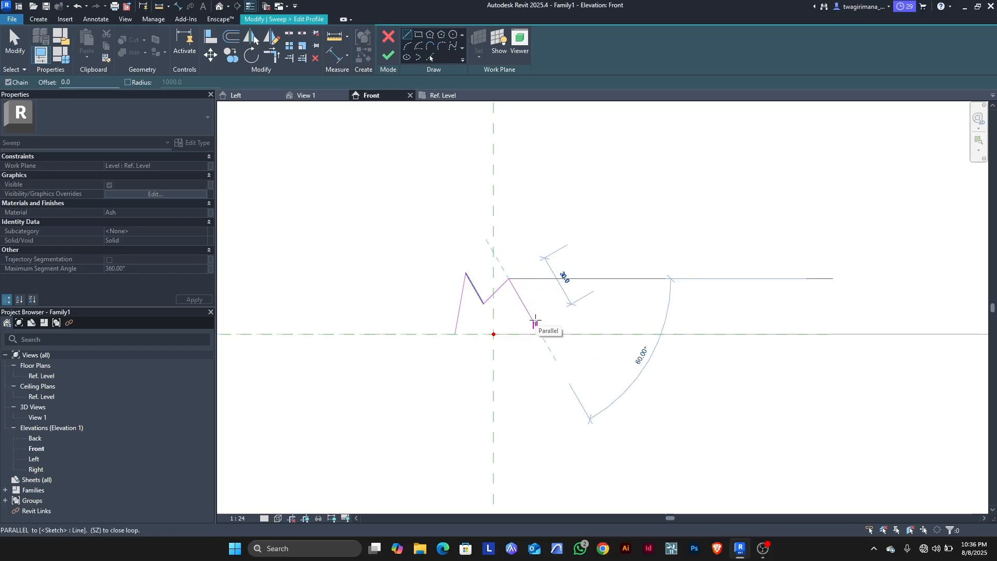
pyautogui.click(535, 326)
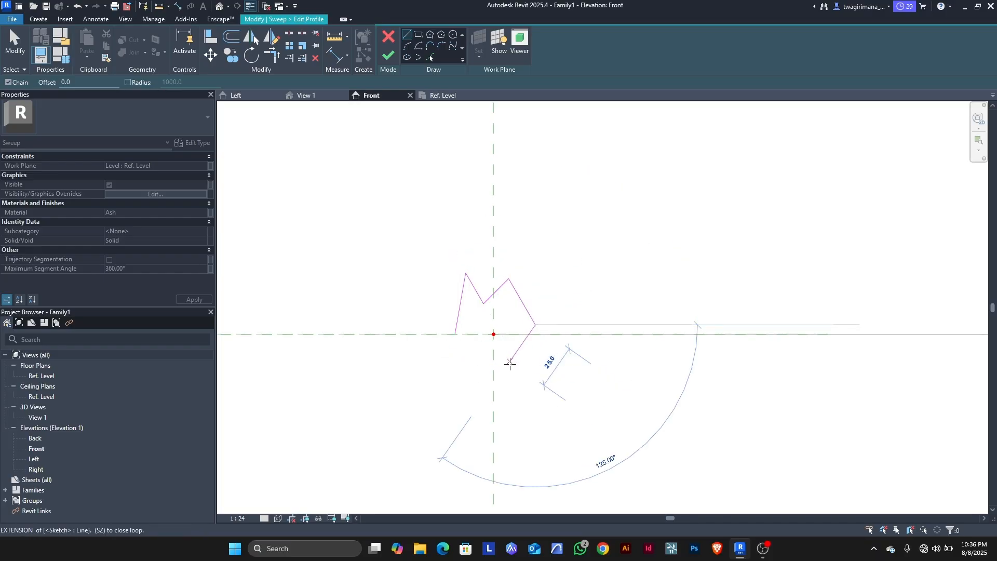
pyautogui.click(500, 386)
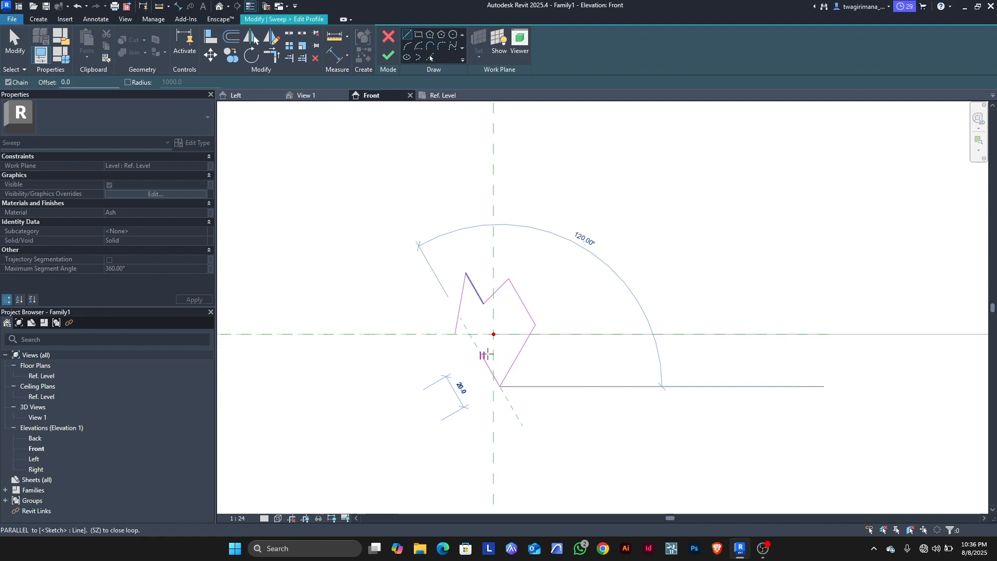
pyautogui.press('Escape')
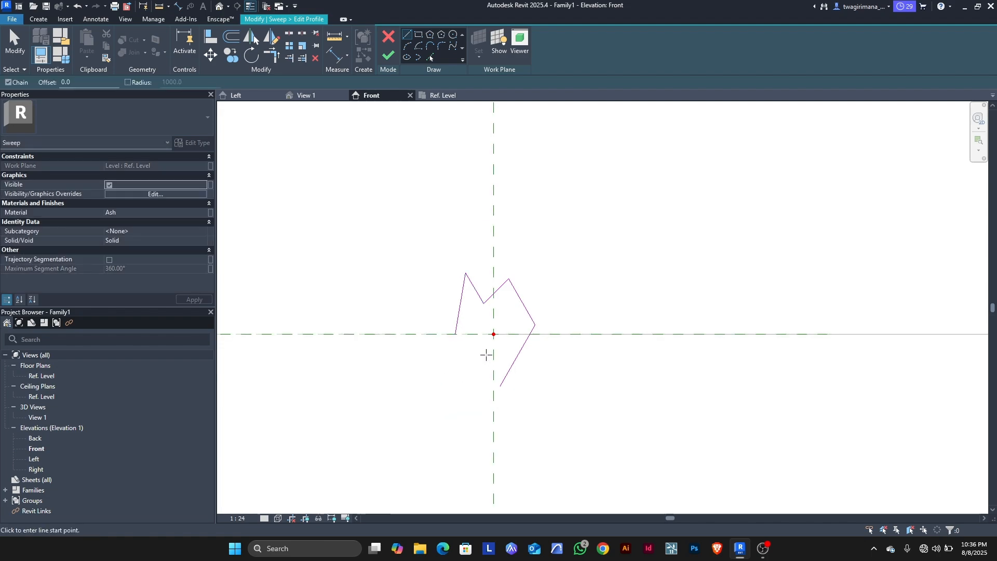
# Close the zigzag profile with a V-notch along its lower edge and a vertical left edge, and finish the profile and the sweep
pyautogui.click(499, 387)
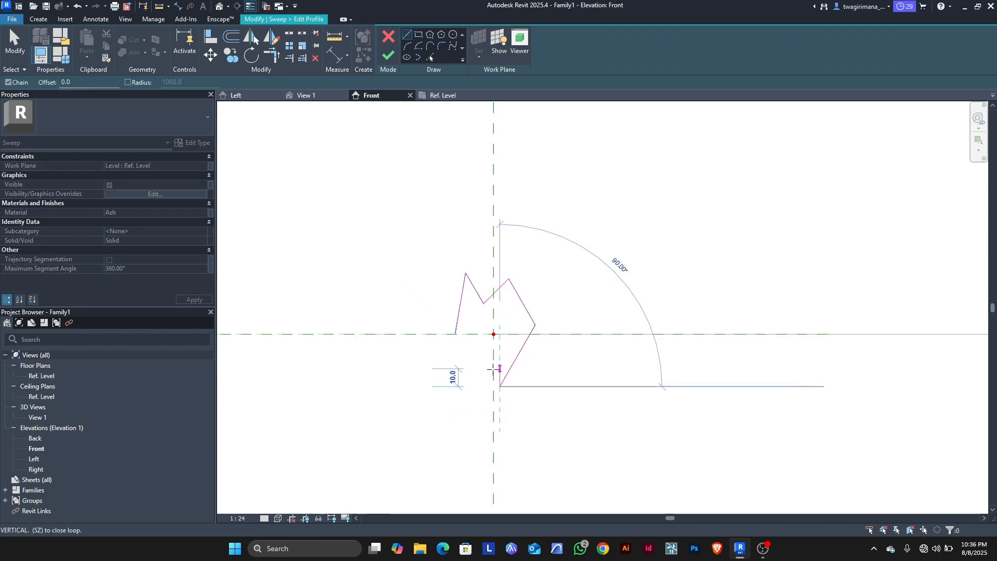
pyautogui.click(477, 348)
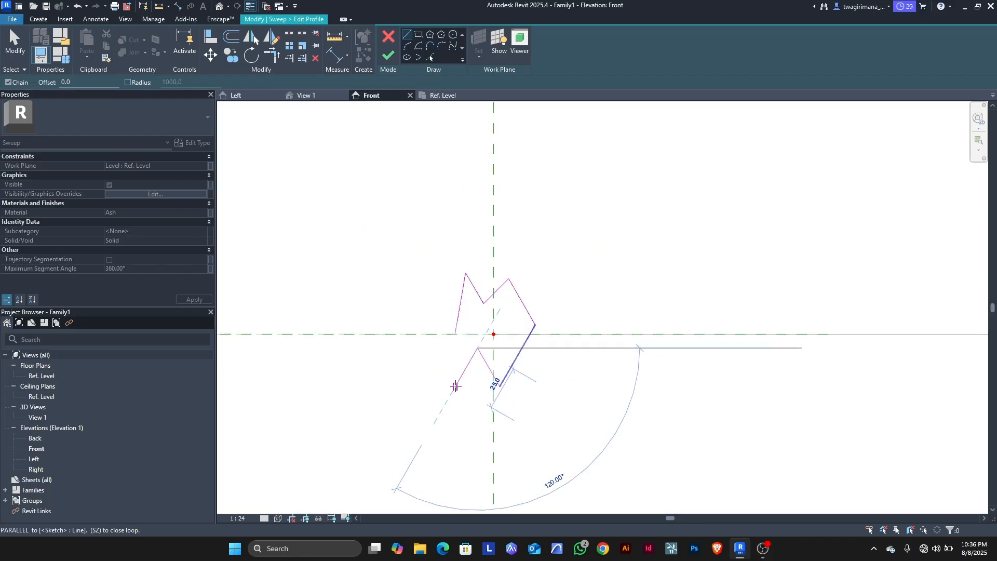
pyautogui.click(454, 386)
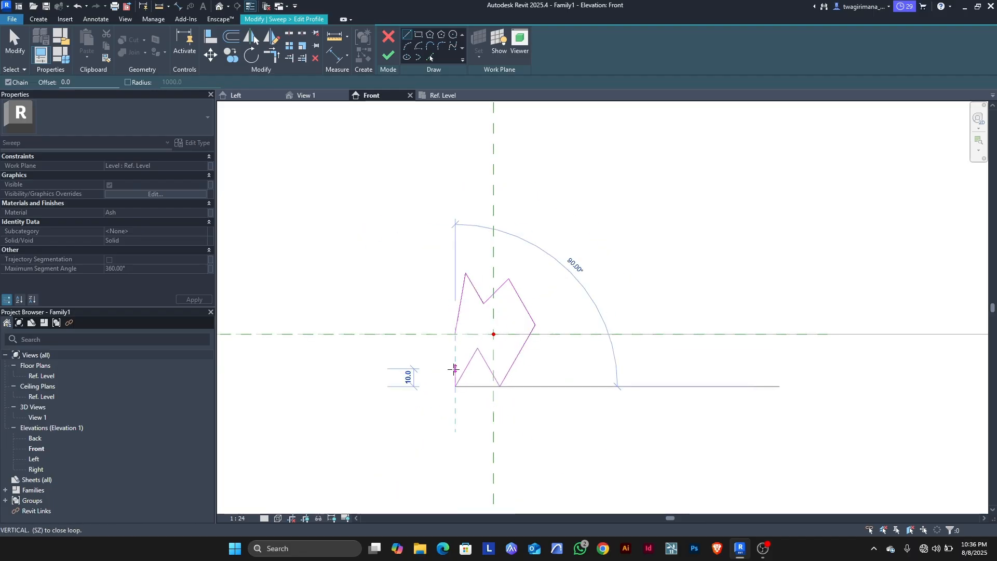
pyautogui.click(456, 334)
pyautogui.click(389, 56)
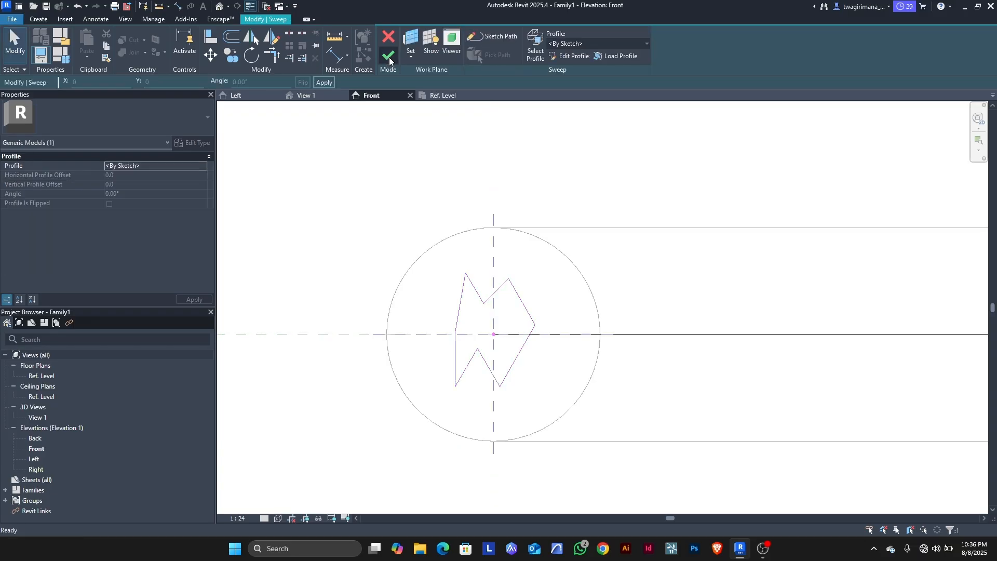
pyautogui.click(388, 57)
pyautogui.click(410, 228)
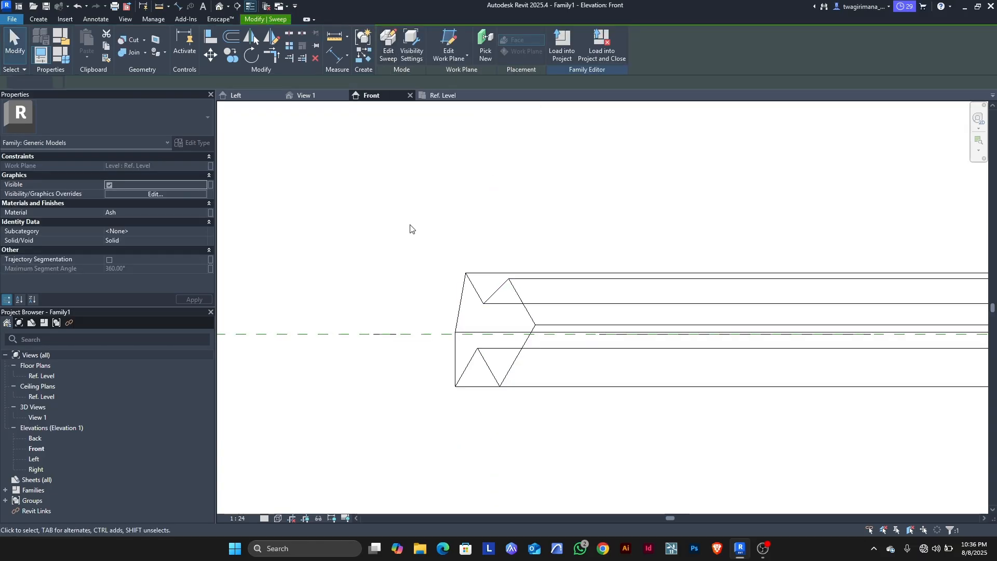
# Examine the zigzag sweep's end faces and rounded corners in the 3D view from several angles
pyautogui.scroll(-5, 348, 133)
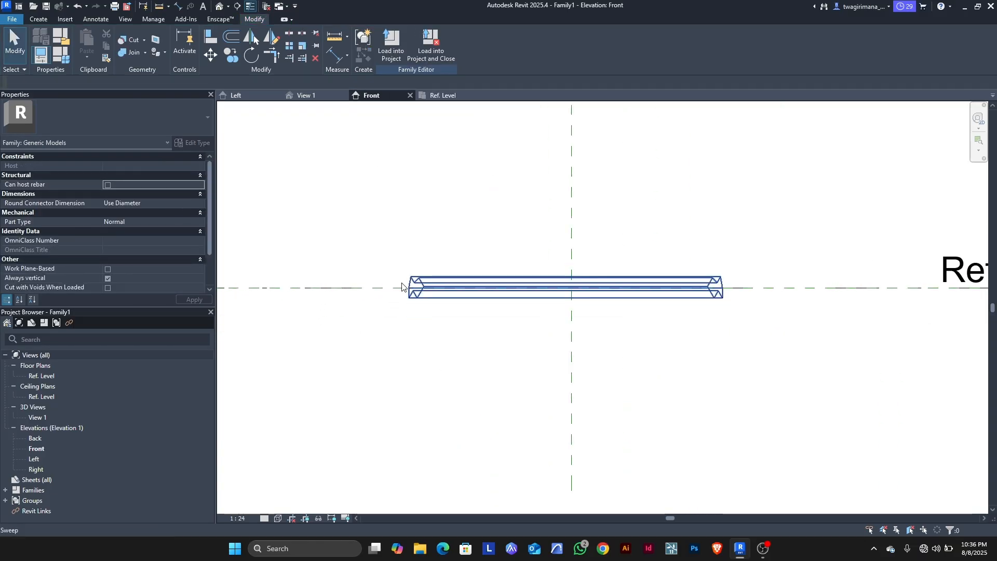
pyautogui.click(307, 95)
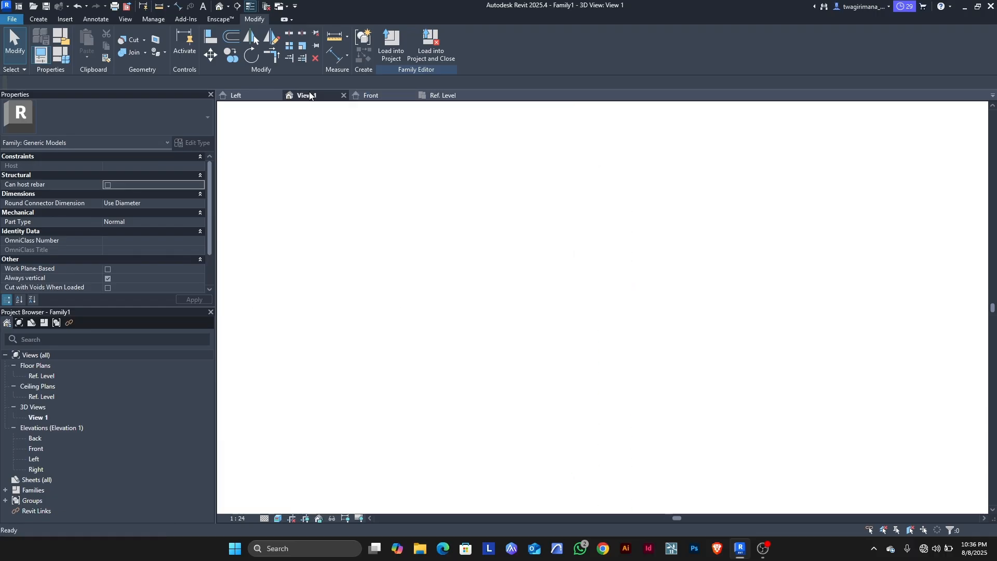
pyautogui.scroll(5, 387, 287)
pyautogui.scroll(-5, 385, 285)
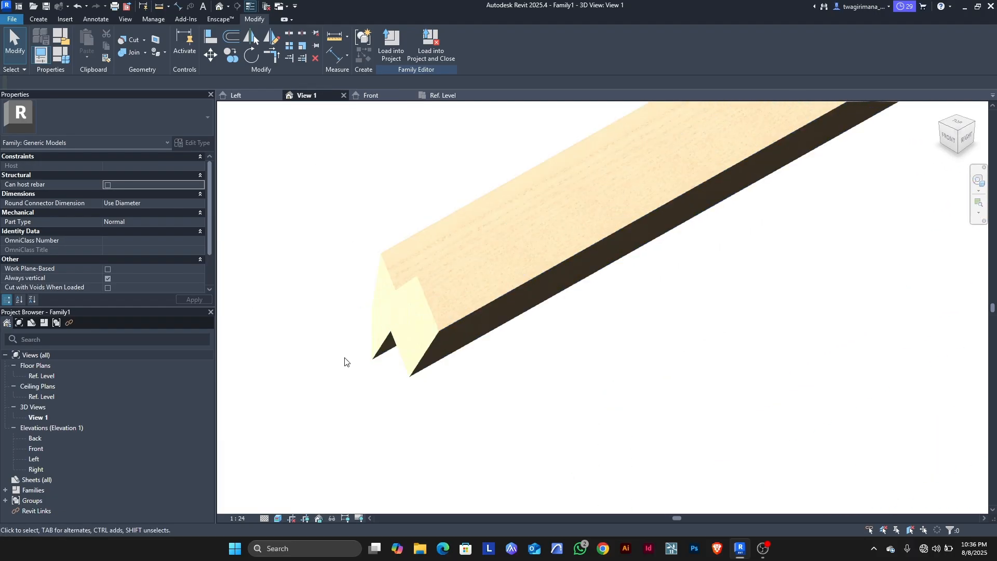
pyautogui.scroll(-3, 415, 302)
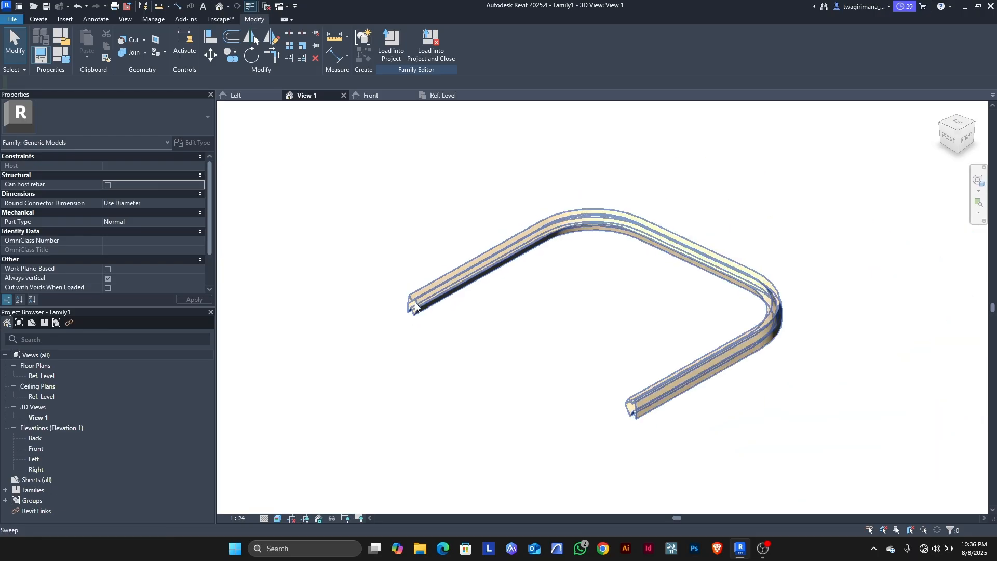
pyautogui.moveTo(951, 144); pyautogui.dragTo(923, 134)
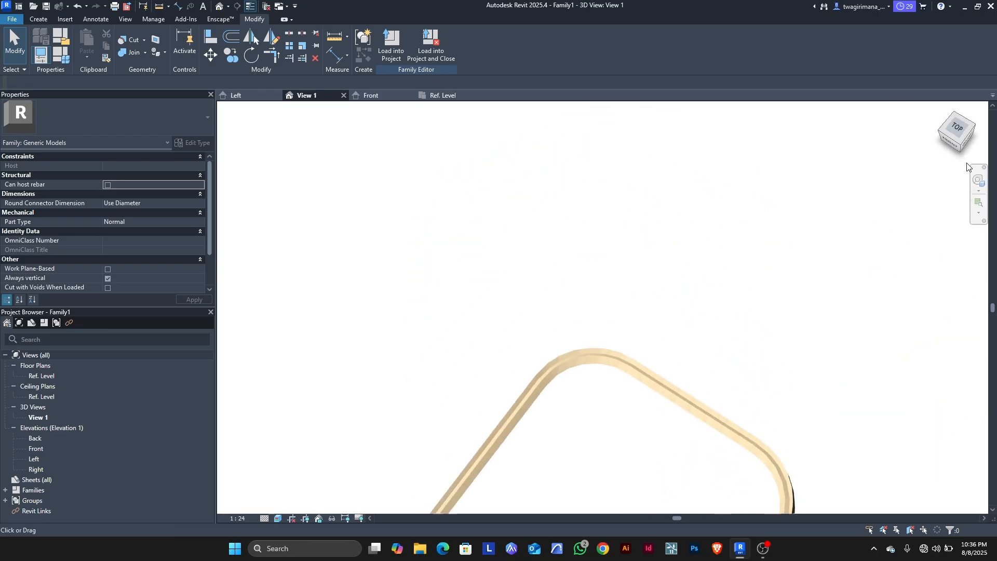
pyautogui.scroll(5, 727, 341)
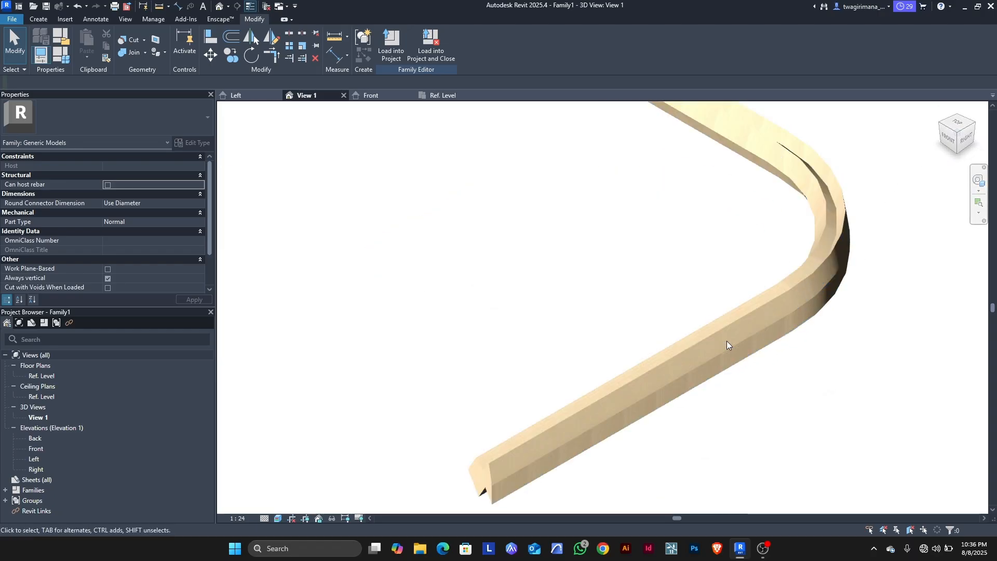
pyautogui.scroll(-4, 691, 324)
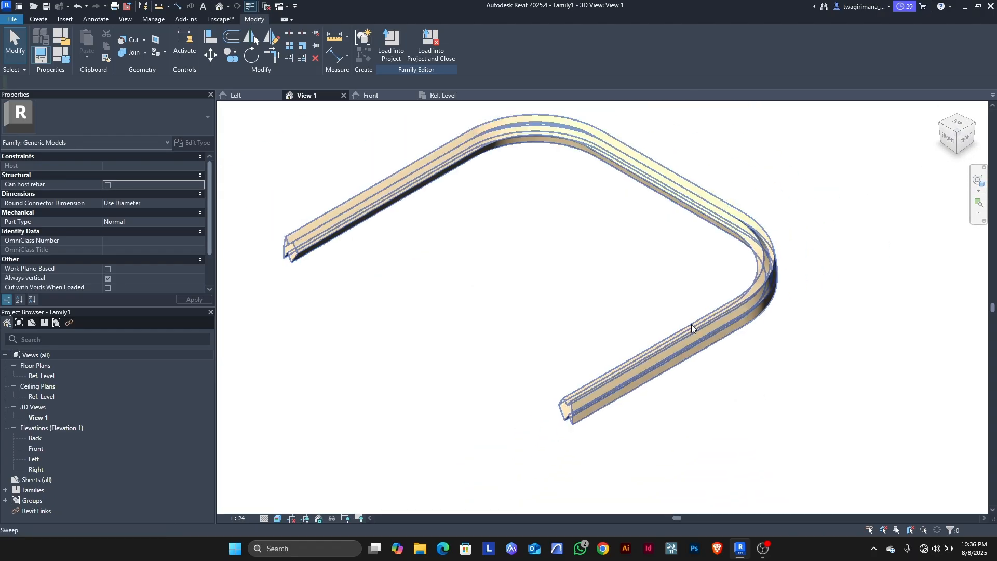
# Reopen the sweep's profile sketch in the Front elevation and delete all lines of the zigzag outline
pyautogui.click(383, 96)
pyautogui.click(440, 294)
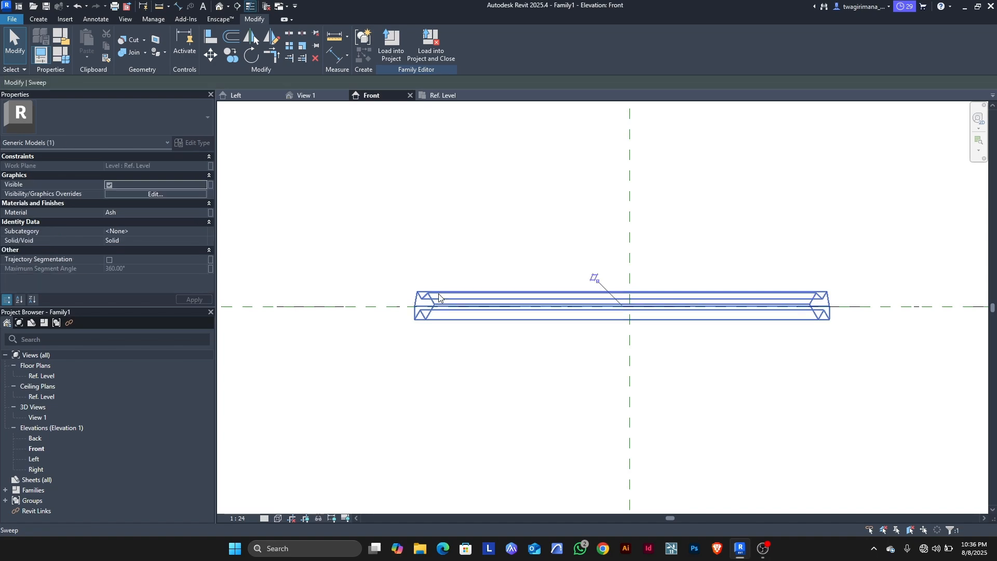
pyautogui.click(389, 52)
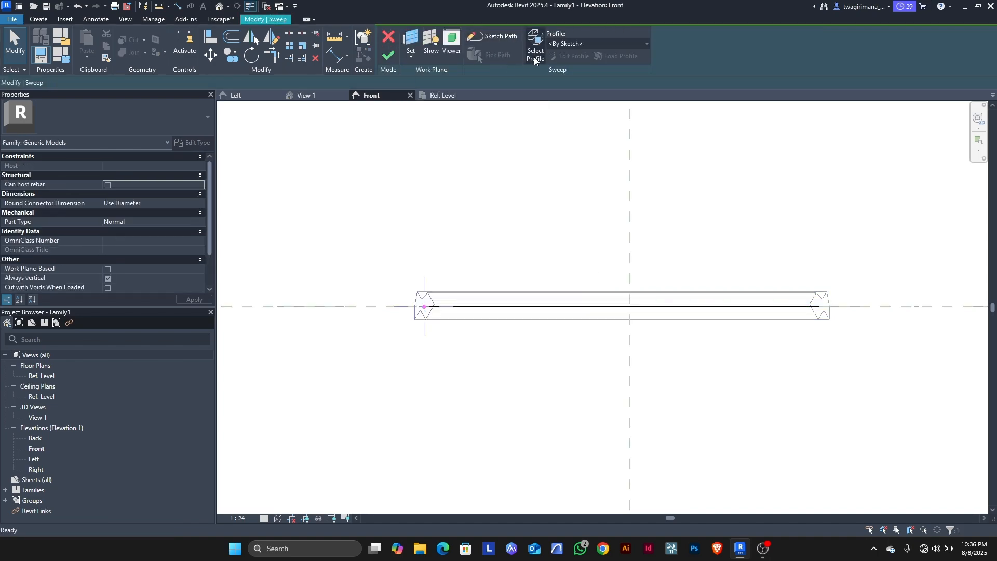
pyautogui.click(535, 56)
pyautogui.click(565, 55)
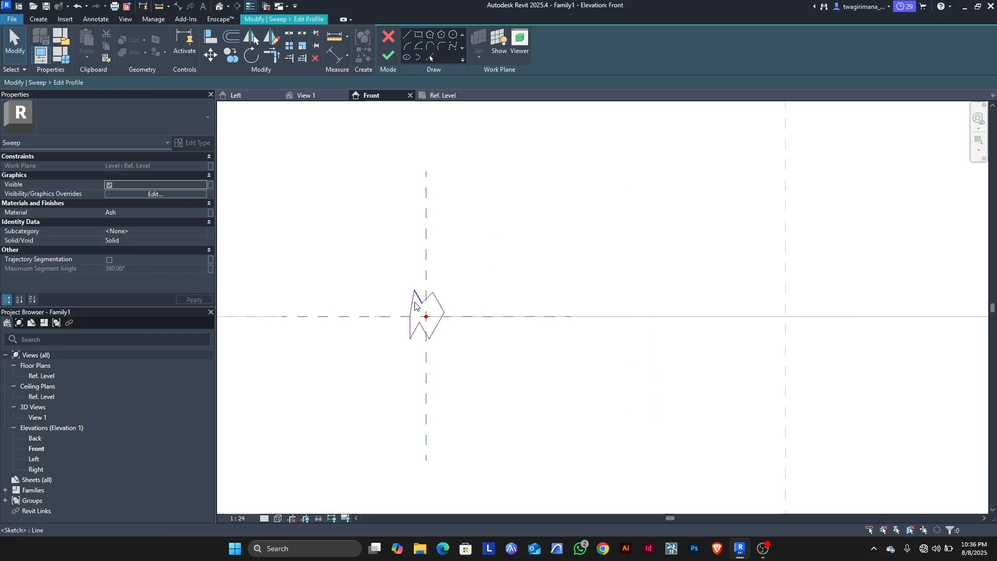
pyautogui.scroll(3, 414, 306)
pyautogui.moveTo(373, 240); pyautogui.dragTo(520, 387)
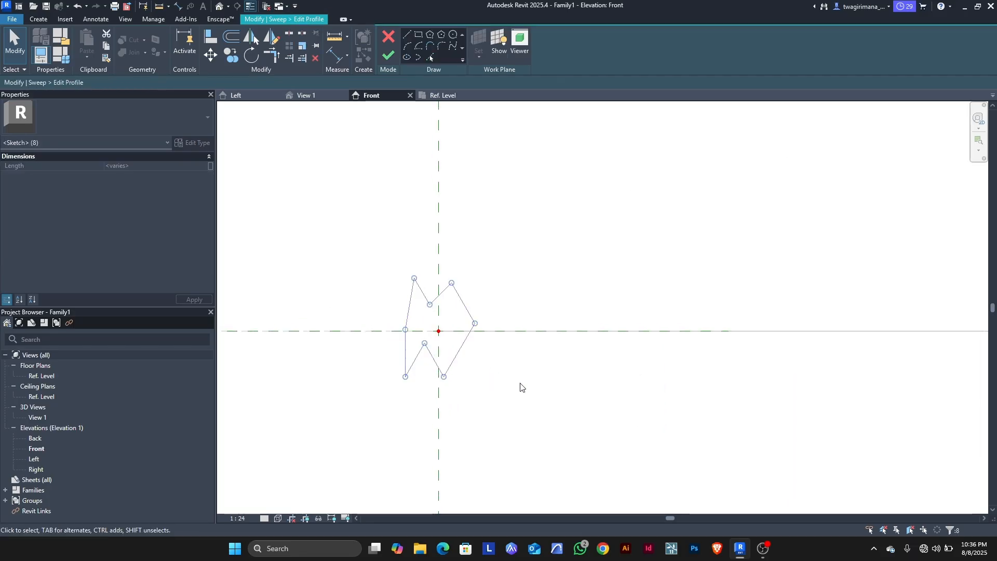
pyautogui.press('Delete')
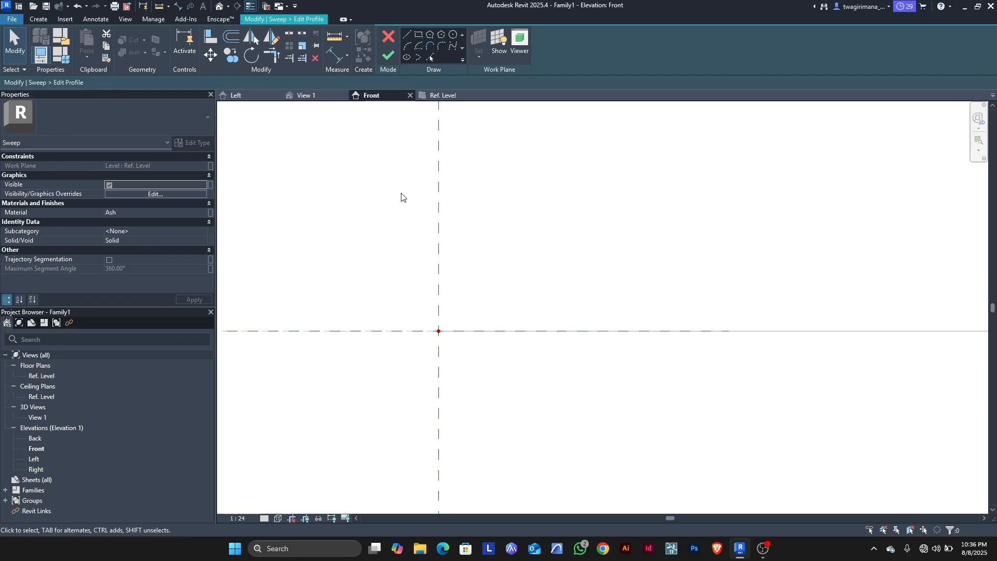
# Sketch a small rectangular sweep profile extending up and left from the path point in the Front elevation
pyautogui.click(419, 34)
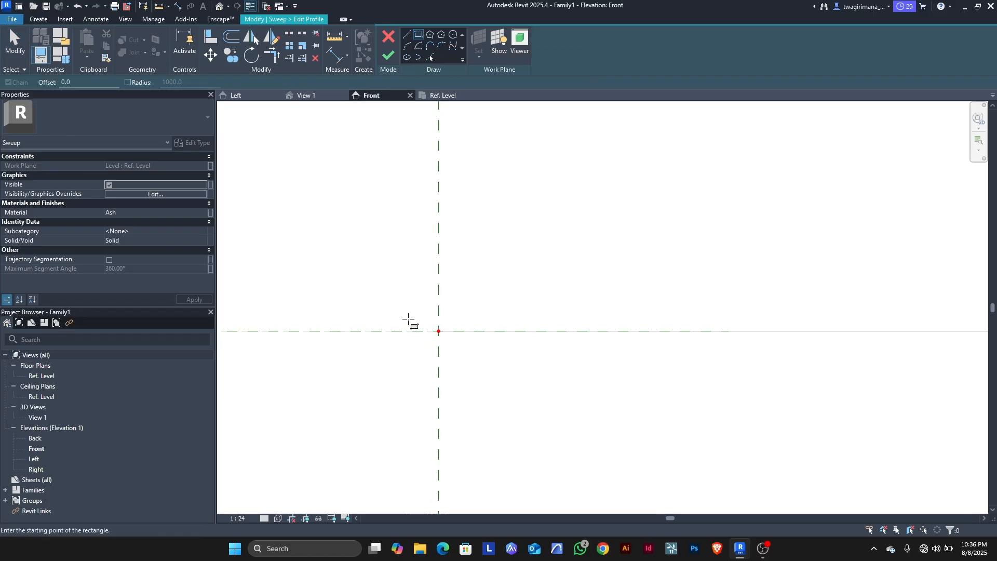
pyautogui.click(439, 331)
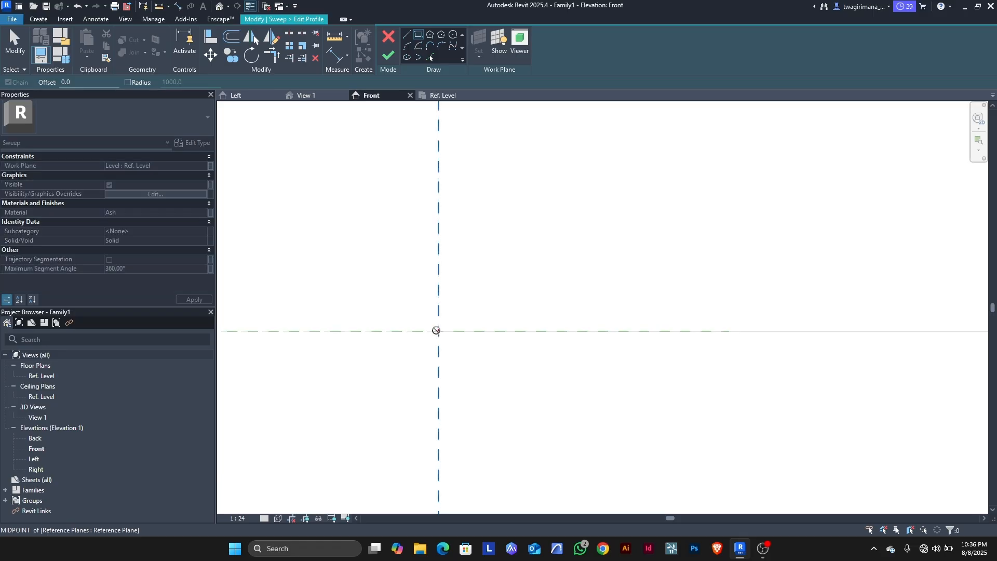
pyautogui.click(376, 285)
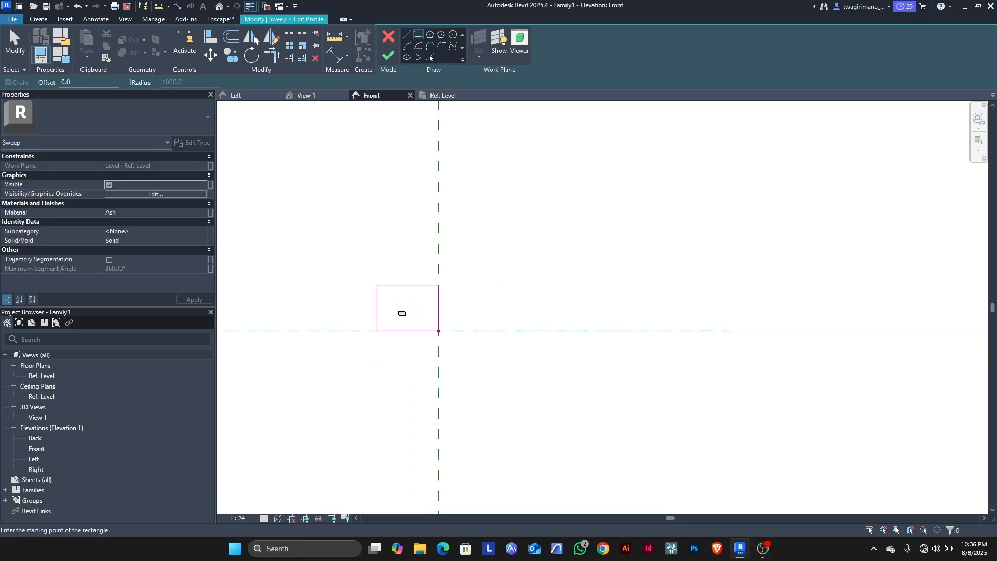
pyautogui.press('Escape')
pyautogui.press('Escape')
# Nudge the whole rectangle right and down until it is centred on the path point, and finish the profile and the sweep
pyautogui.moveTo(341, 247); pyautogui.dragTo(489, 399)
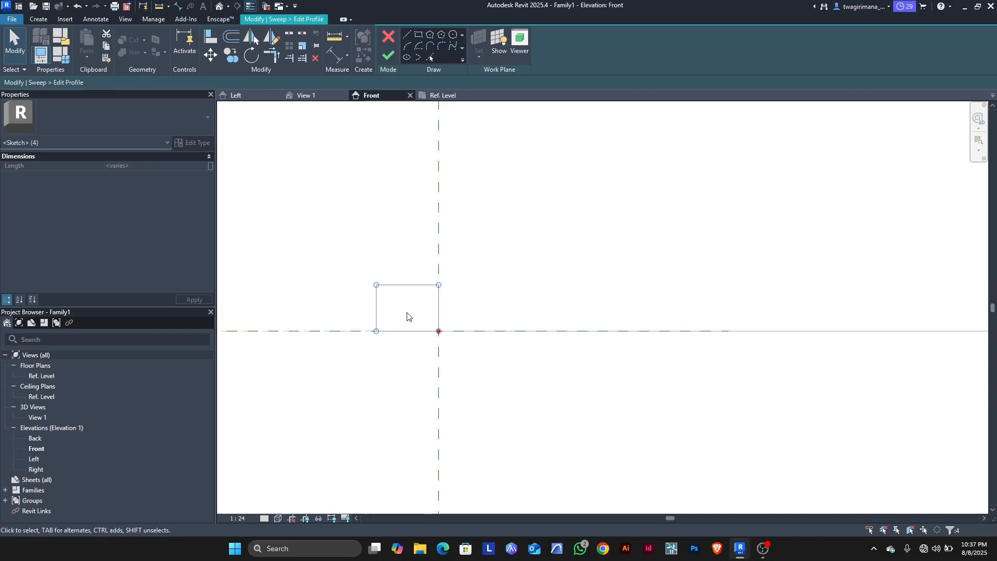
pyautogui.press('Right')
pyautogui.press('Right')
pyautogui.press('Right')
pyautogui.press('Right')
pyautogui.press('Right')
pyautogui.press('Right')
pyautogui.press('Right')
pyautogui.press('Right')
pyautogui.press('Right')
pyautogui.press('Down')
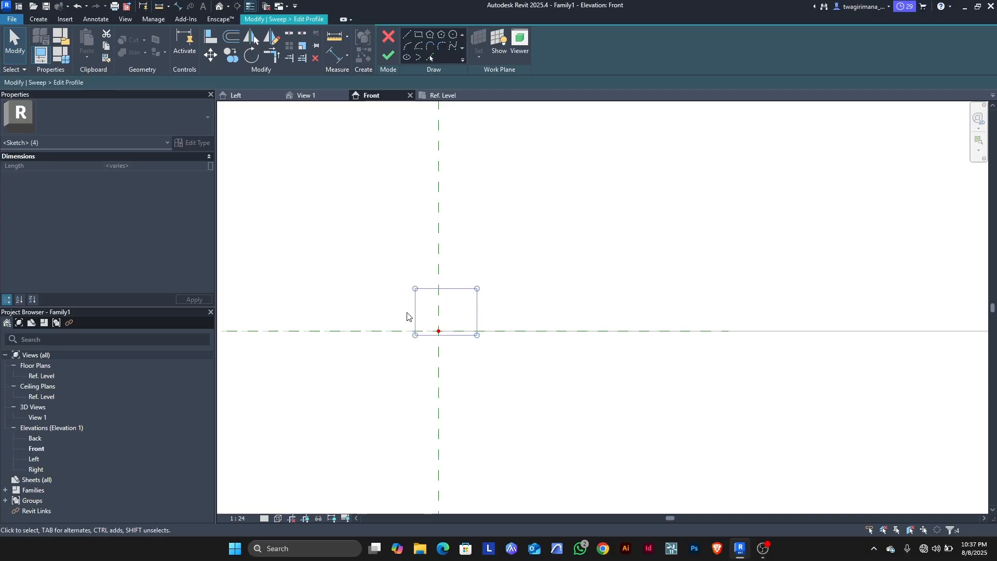
pyautogui.press('Left')
pyautogui.press('Left')
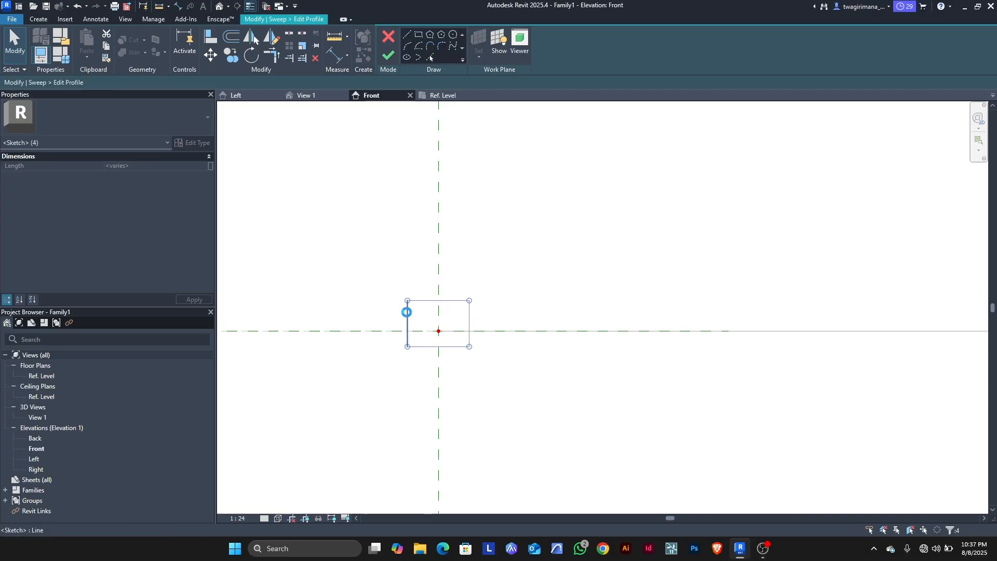
pyautogui.press('Down')
pyautogui.press('Down')
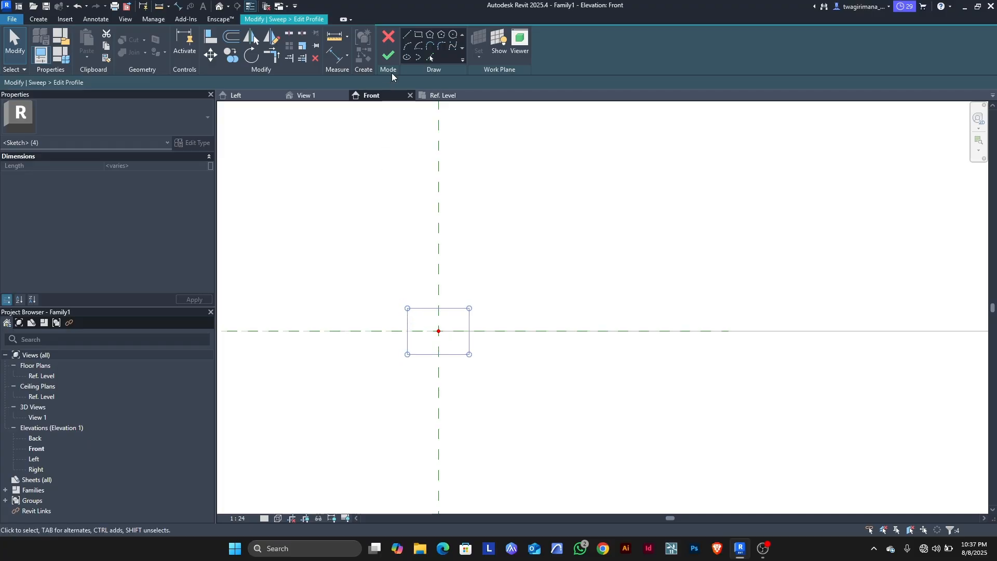
pyautogui.click(389, 55)
pyautogui.click(389, 55)
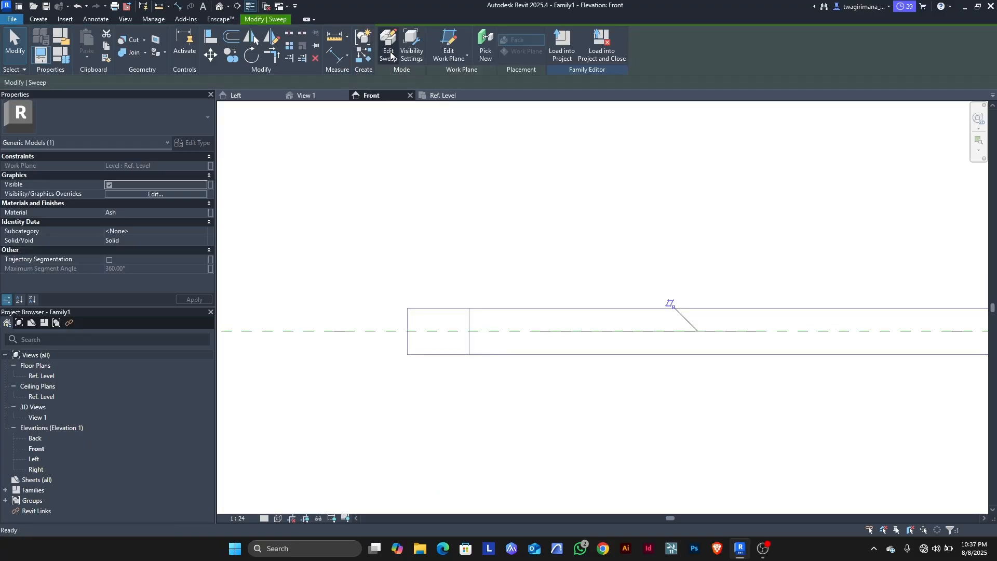
pyautogui.click(416, 256)
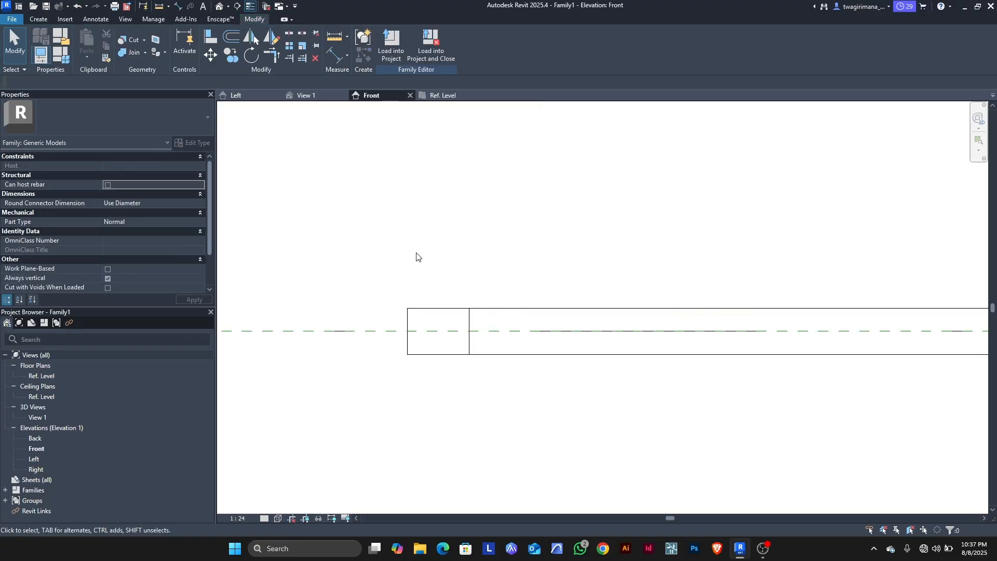
# Examine the rectangular sweep's end faces and rounded corners in the 3D view, and its outline in the Ref. Level plan
pyautogui.click(315, 95)
pyautogui.scroll(-3, 563, 310)
pyautogui.scroll(3, 427, 268)
pyautogui.scroll(5, 427, 268)
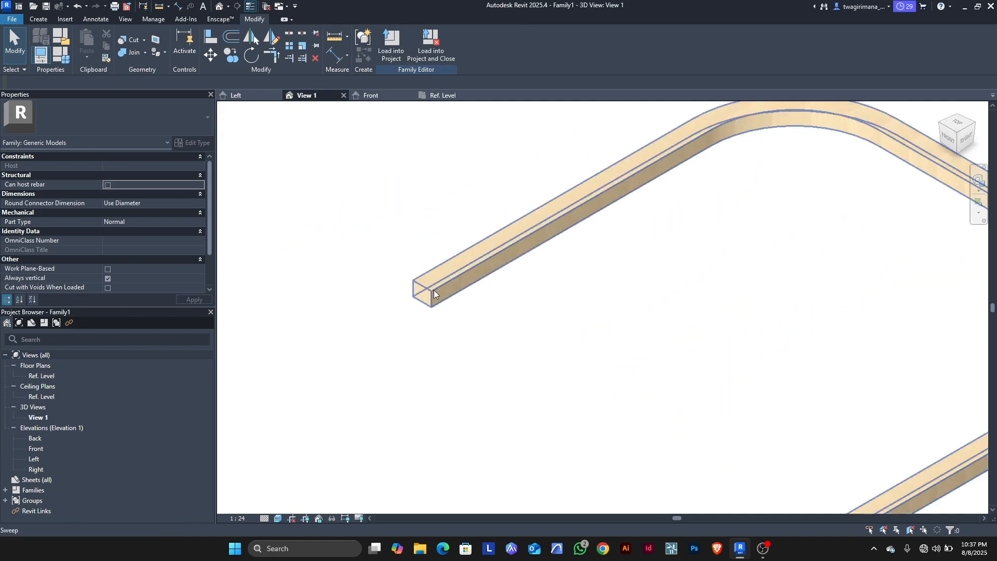
pyautogui.scroll(-5, 368, 281)
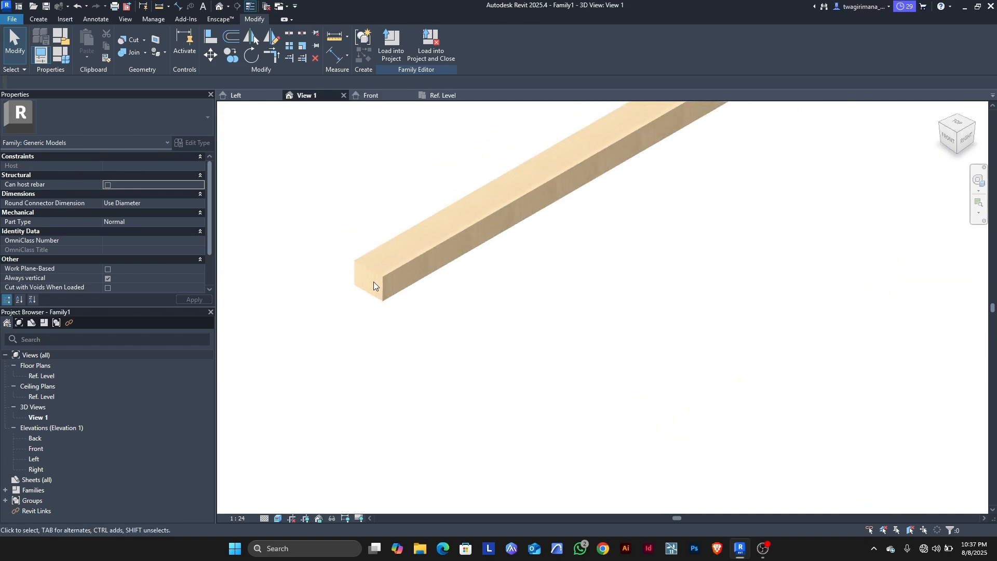
pyautogui.scroll(3, 788, 279)
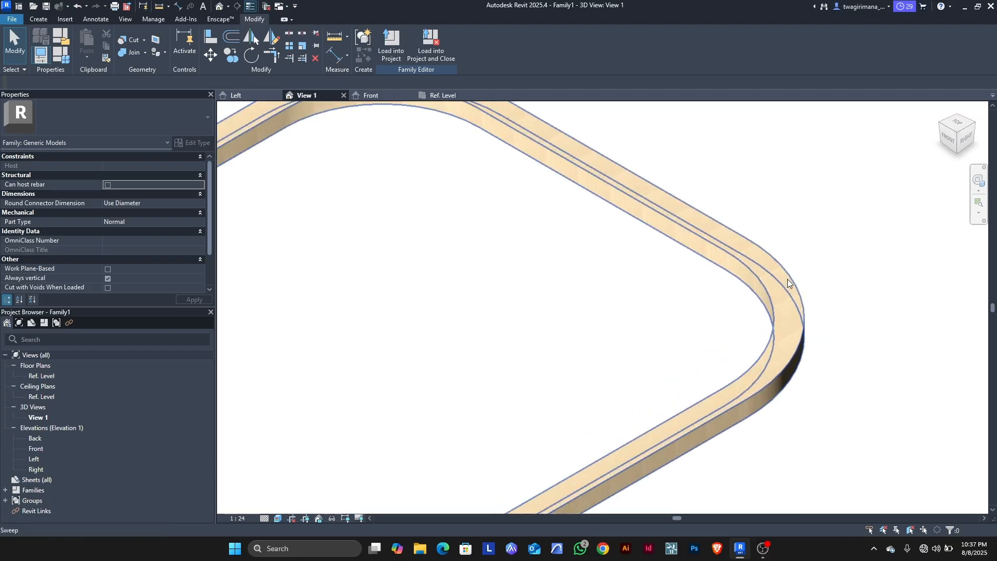
pyautogui.scroll(-4, 619, 239)
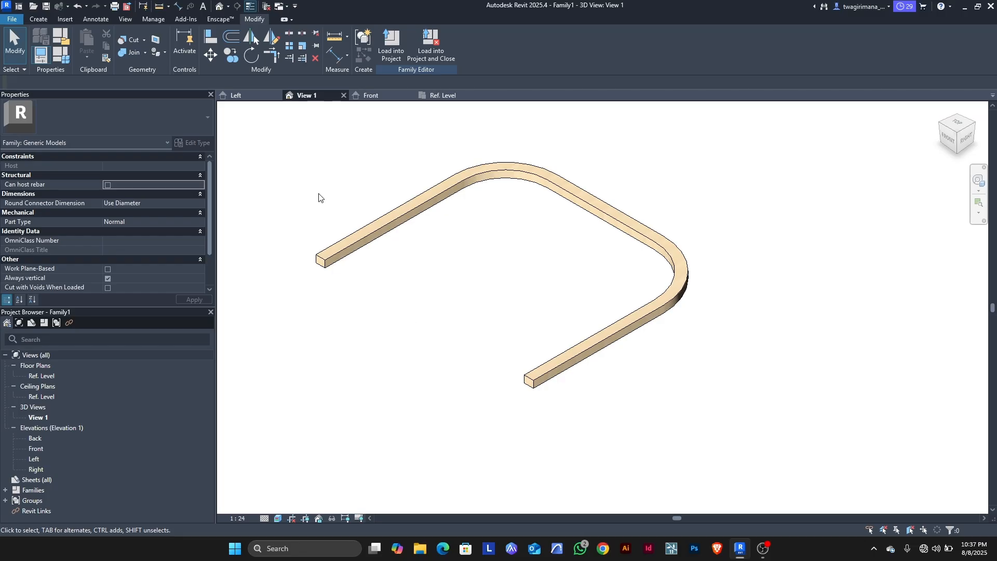
pyautogui.click(443, 96)
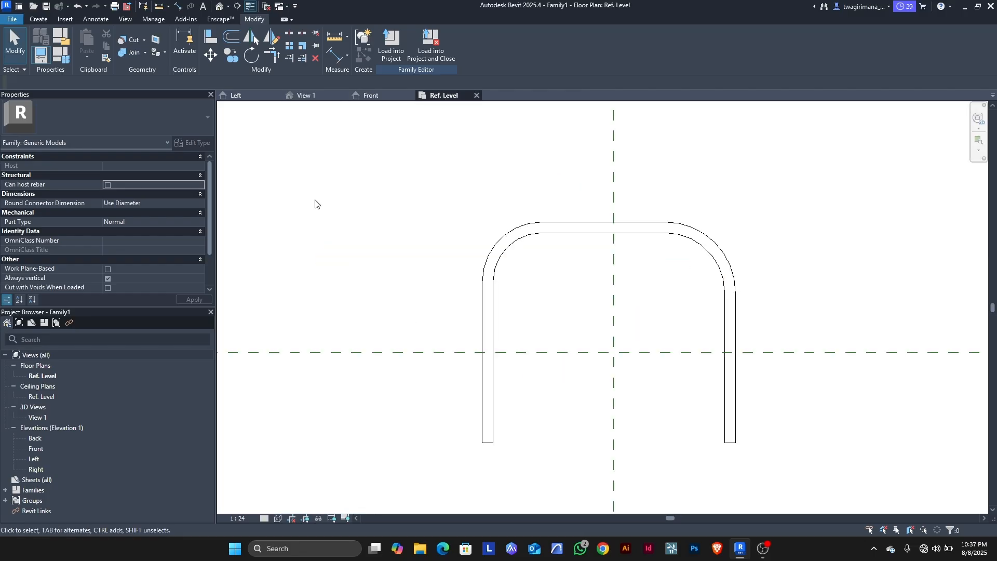
pyautogui.scroll(-4, 348, 265)
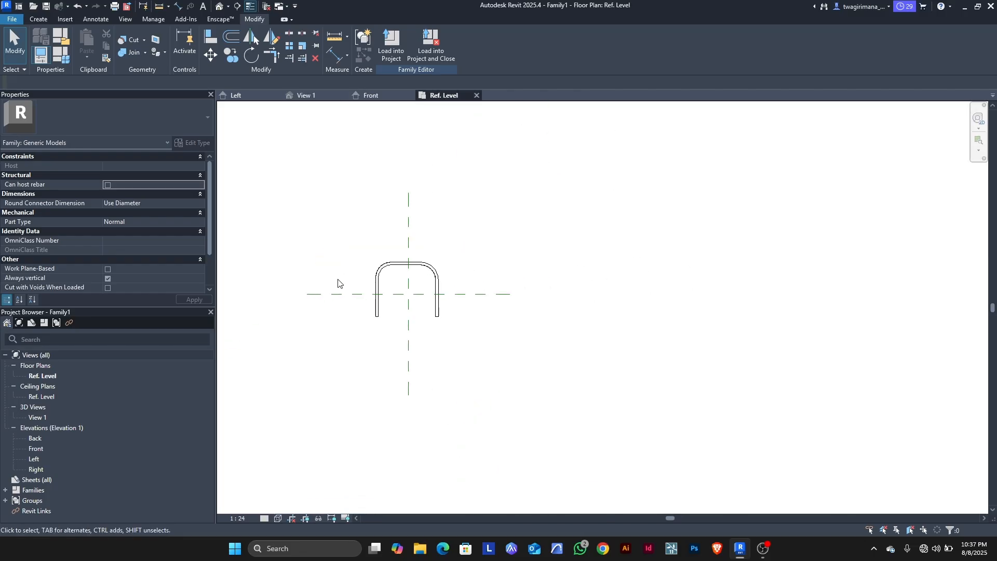
pyautogui.scroll(1, 338, 283)
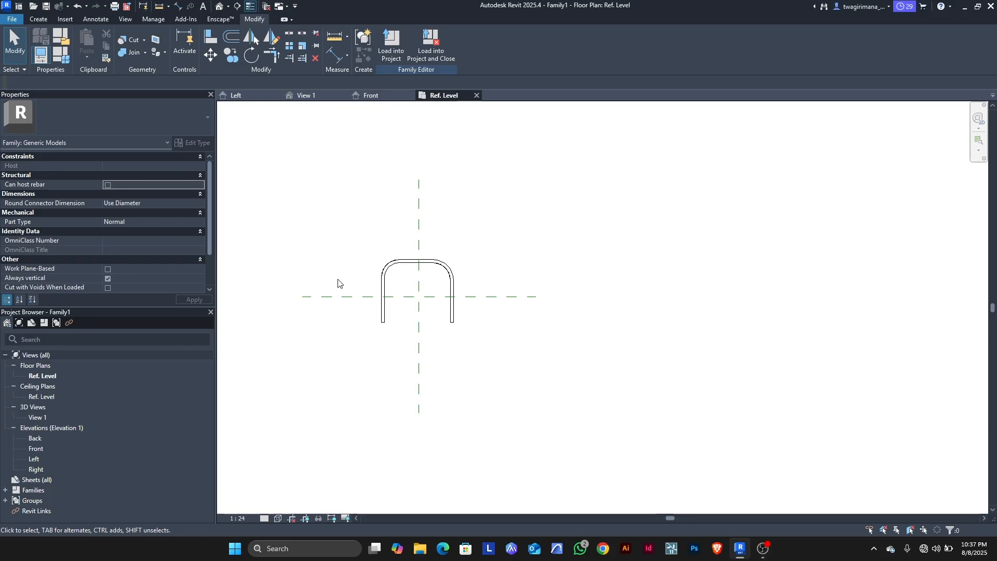
# Set the Front elevation's view scale to 1:5
pyautogui.click(371, 96)
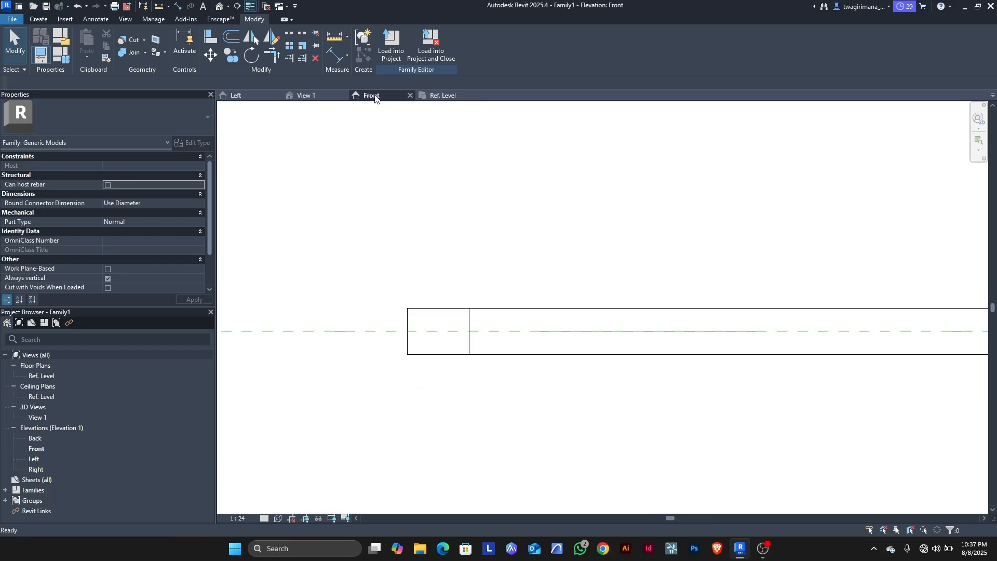
pyautogui.click(38, 19)
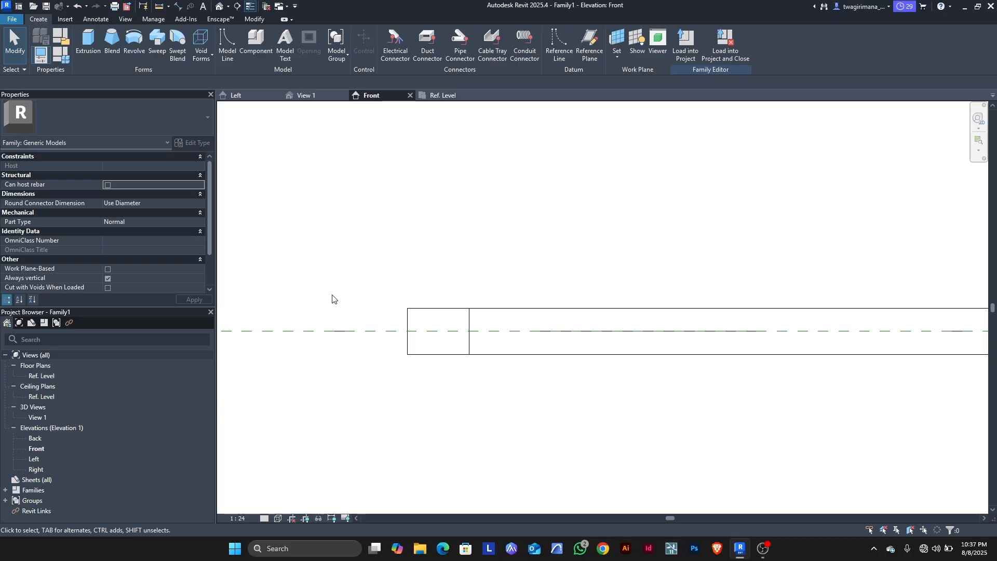
pyautogui.scroll(-4, 384, 310)
pyautogui.scroll(-4, 385, 310)
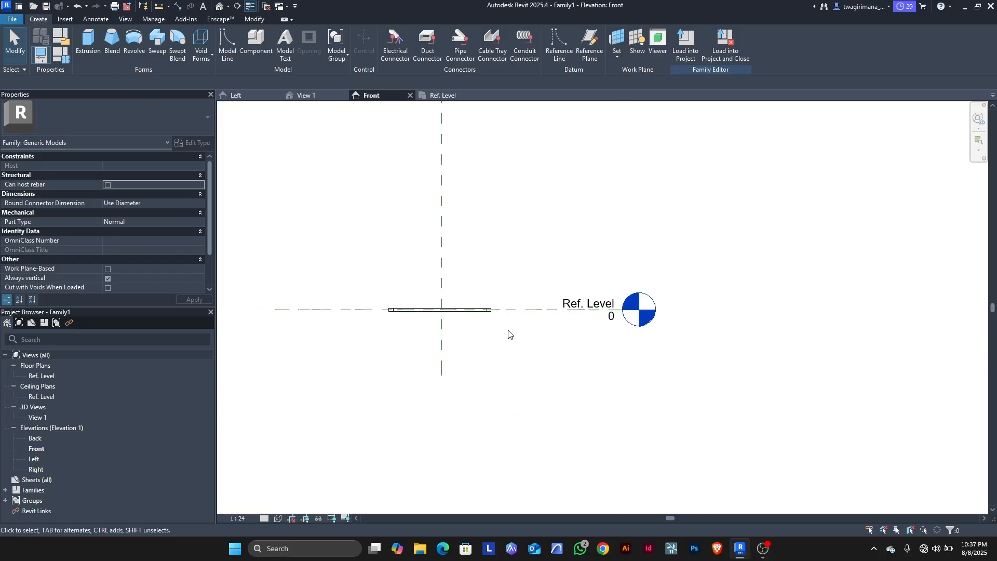
pyautogui.click(237, 518)
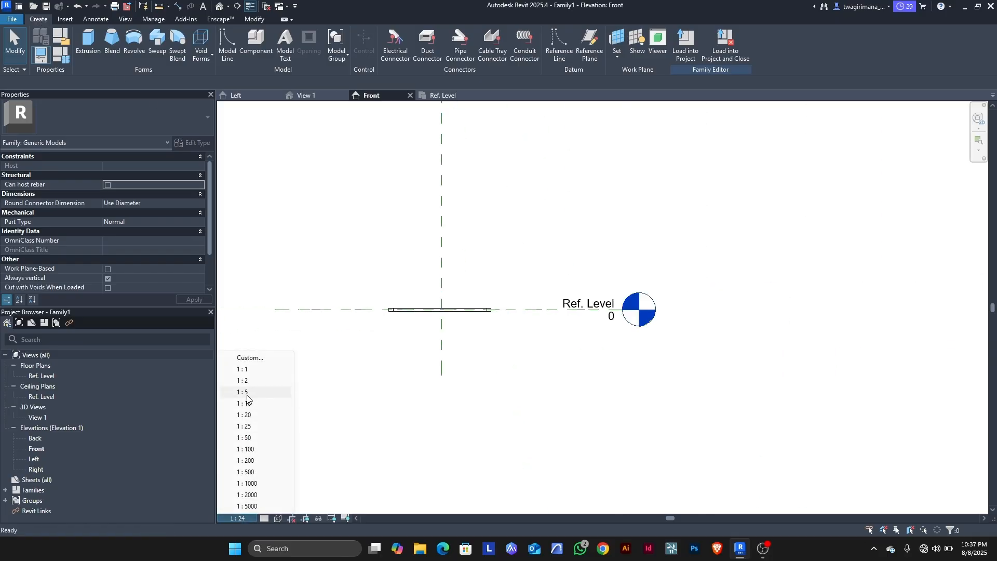
pyautogui.click(264, 398)
pyautogui.scroll(-3, 434, 370)
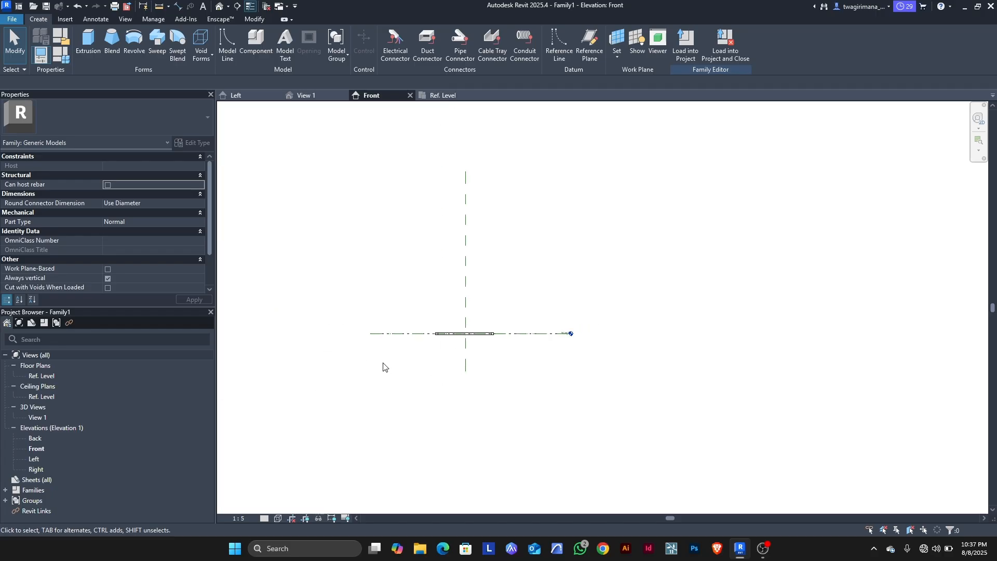
pyautogui.scroll(2, 281, 310)
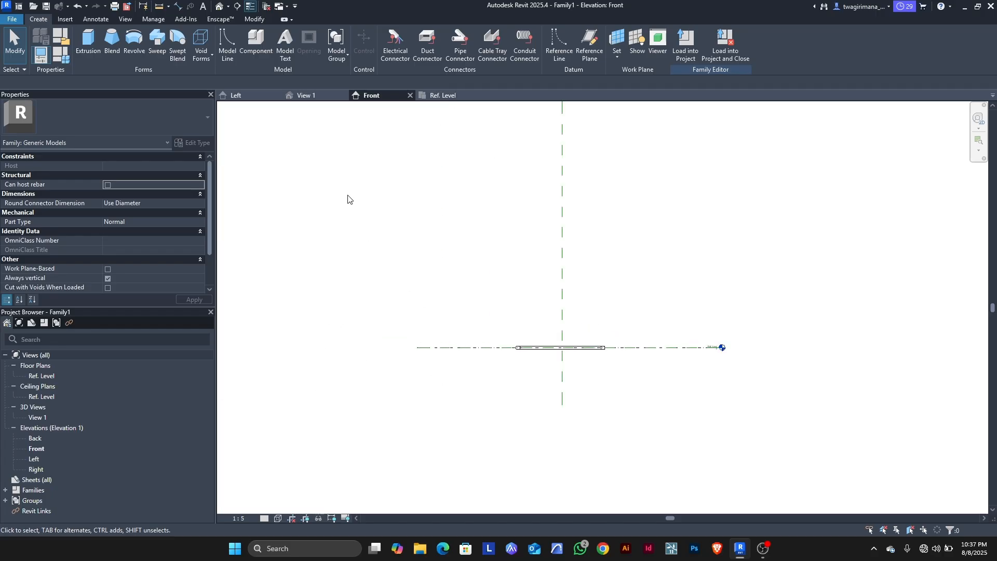
# Create a swept blend with a vertical path about 220 mm tall, rising from Ref. Level about 1524 mm left of the centre plane, and finish the path
pyautogui.click(179, 54)
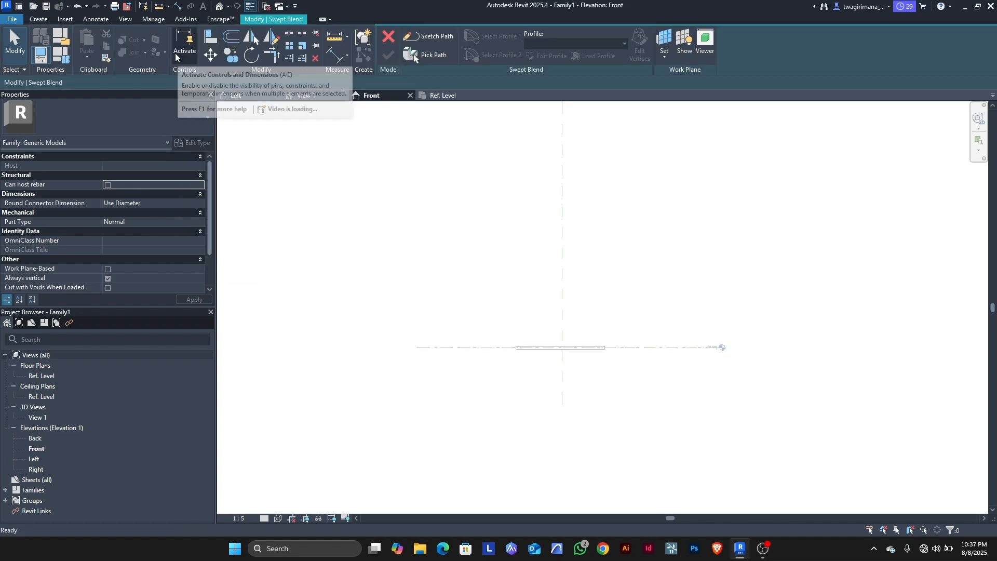
pyautogui.click(434, 37)
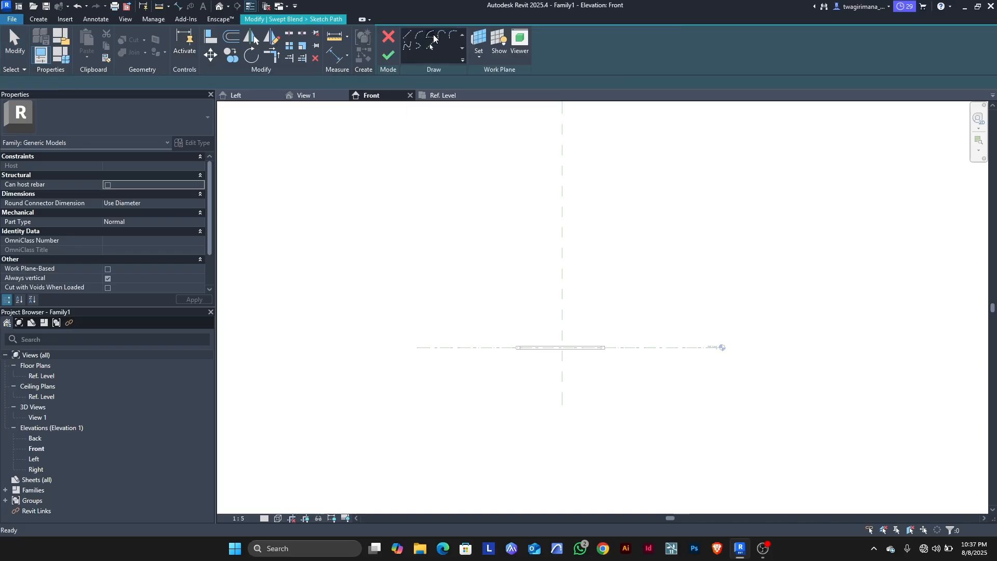
pyautogui.click(388, 39)
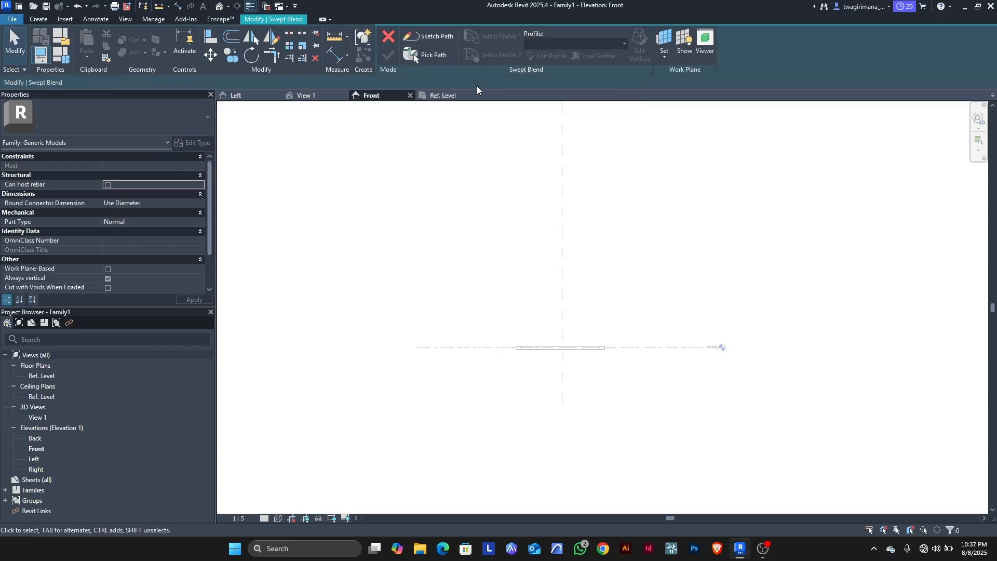
pyautogui.click(427, 39)
pyautogui.scroll(3, 433, 347)
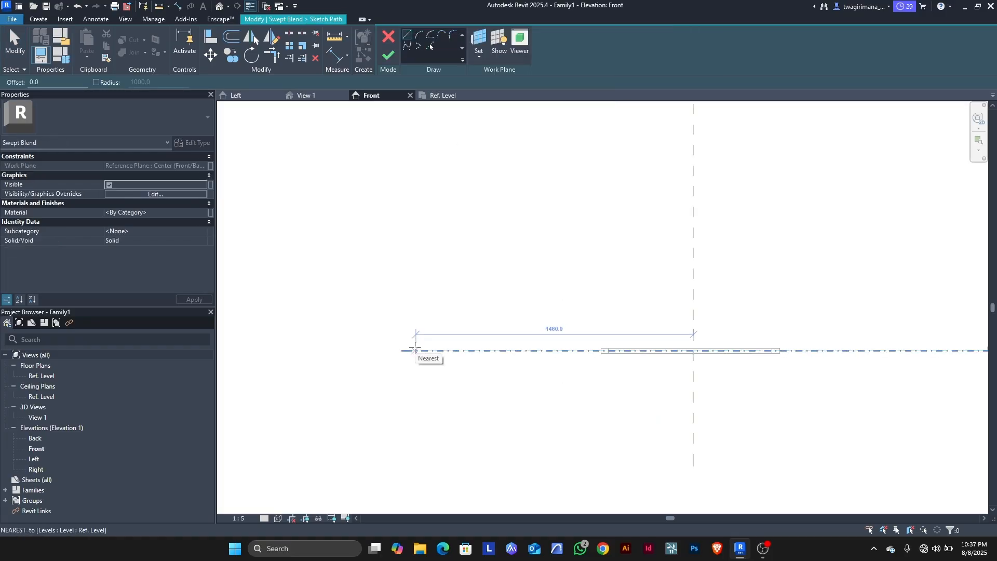
pyautogui.click(406, 349)
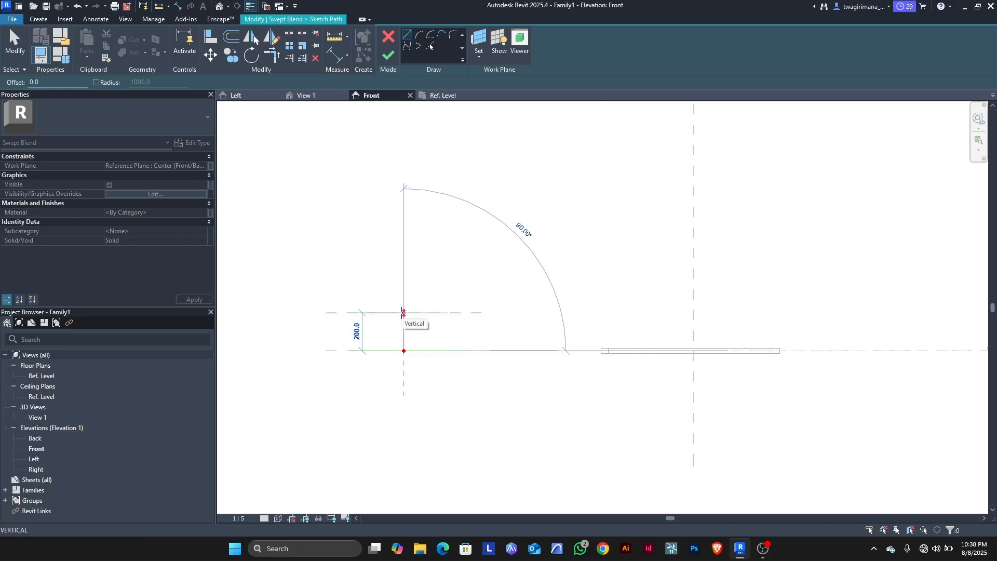
pyautogui.click(404, 309)
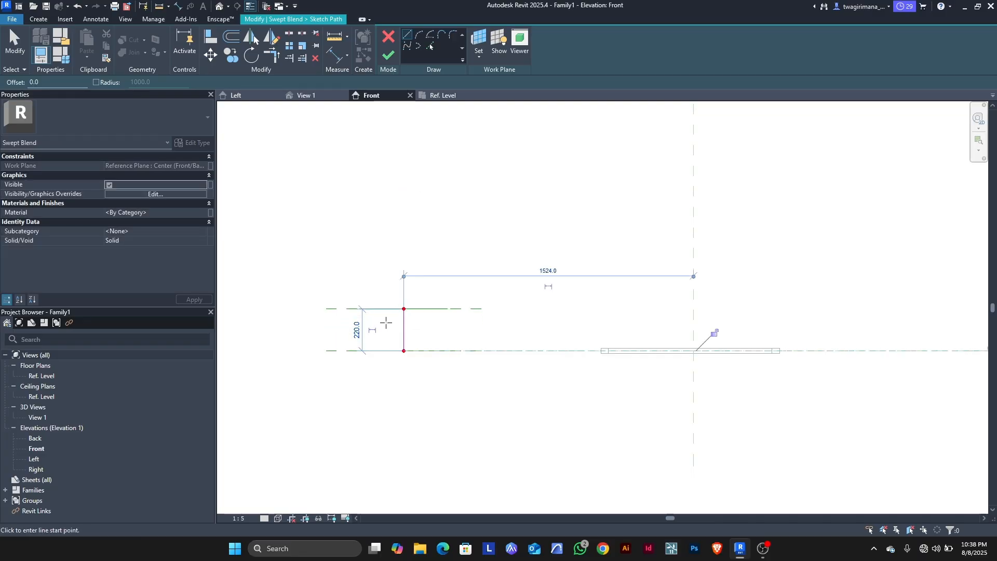
pyautogui.scroll(2, 386, 323)
pyautogui.scroll(1, 314, 327)
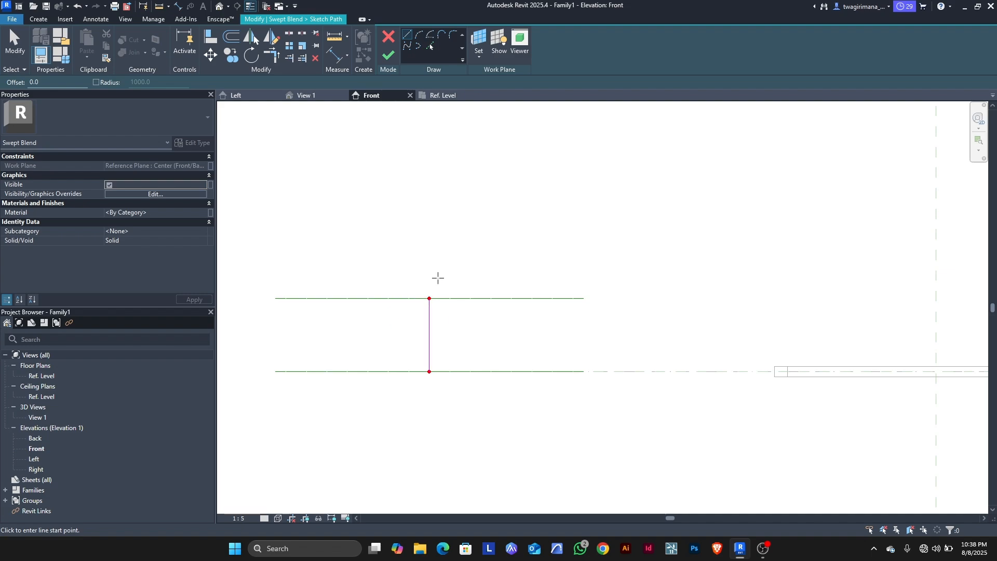
pyautogui.click(388, 57)
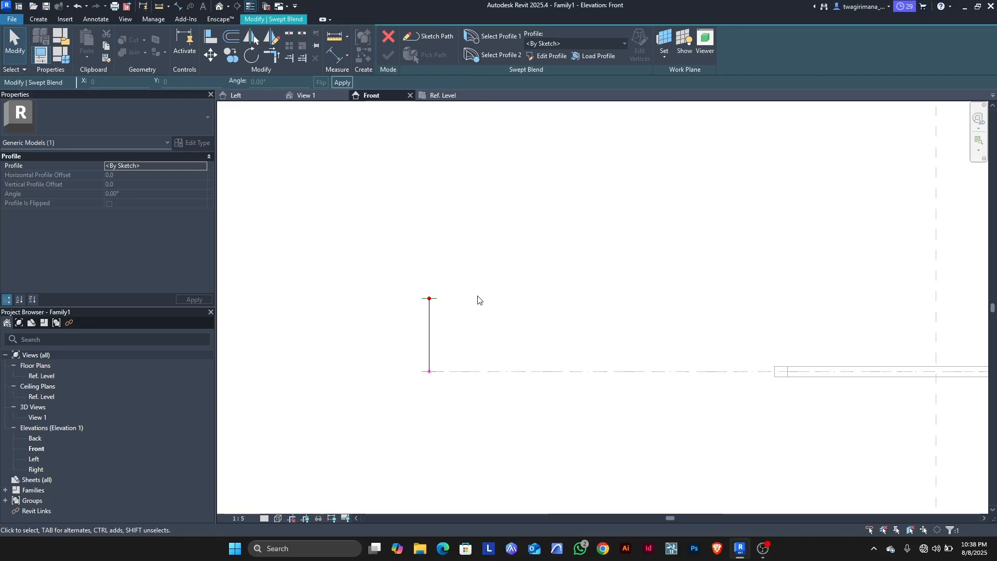
pyautogui.scroll(1, 428, 315)
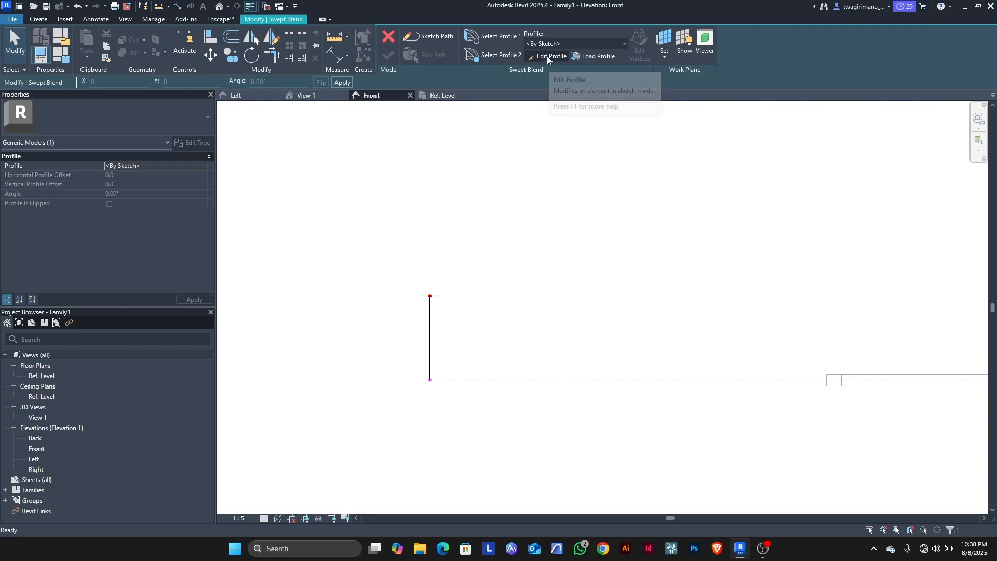
pyautogui.click(625, 44)
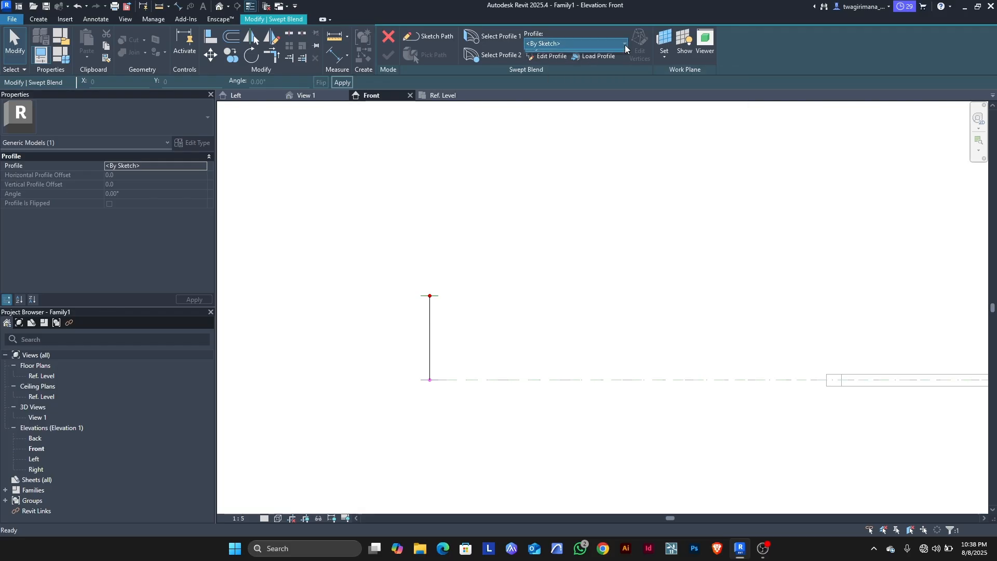
pyautogui.click(542, 143)
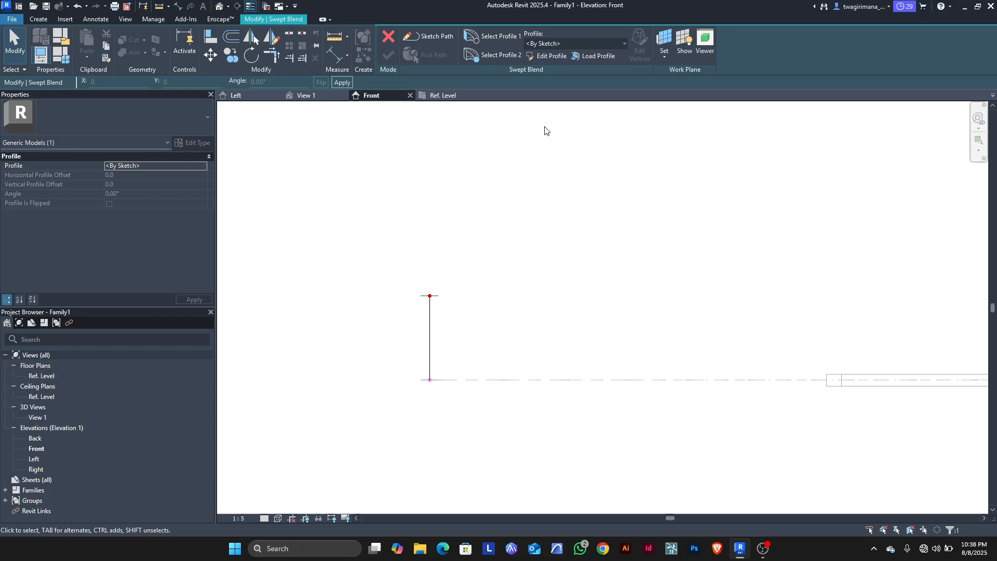
pyautogui.click(589, 55)
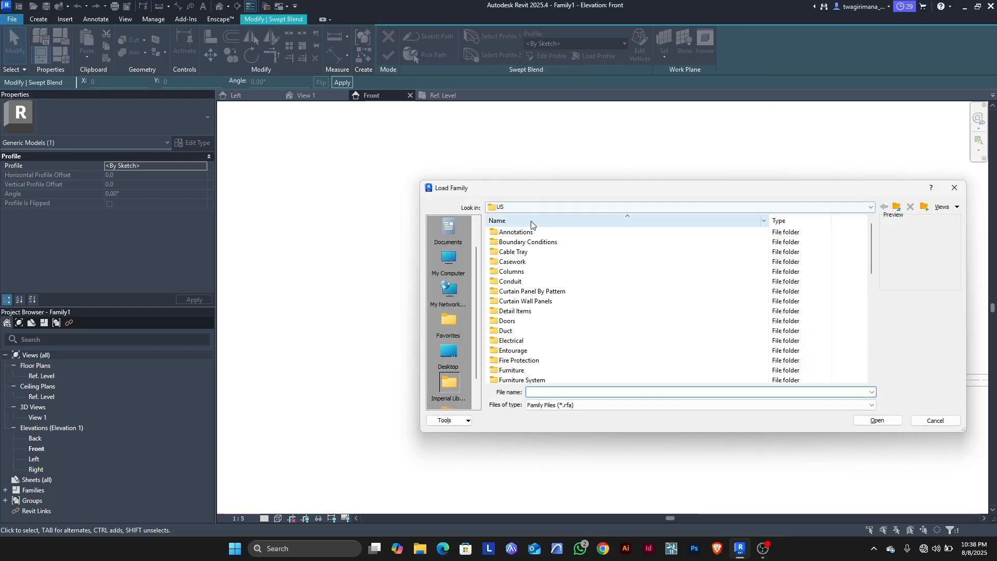
pyautogui.scroll(-6, 541, 271)
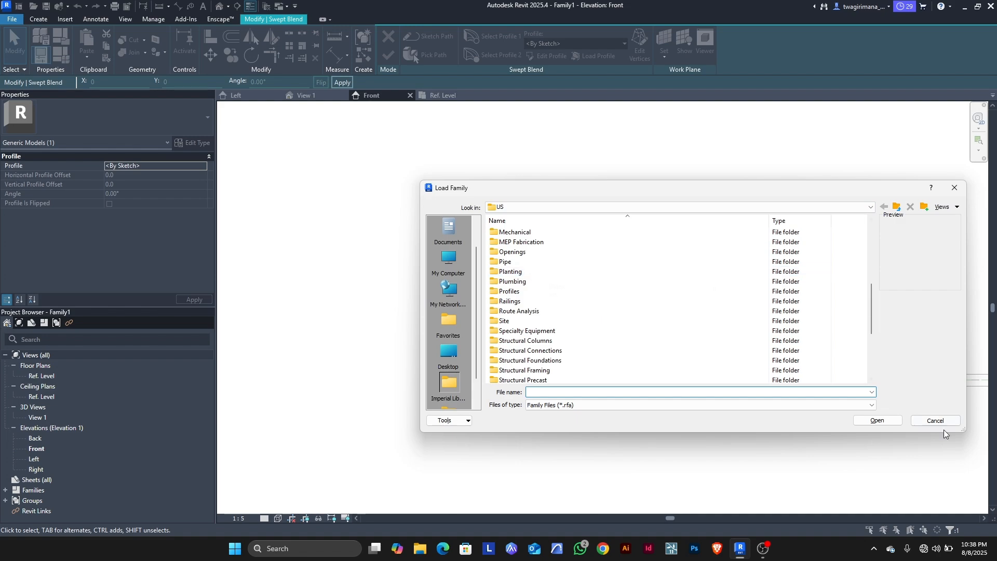
pyautogui.click(930, 421)
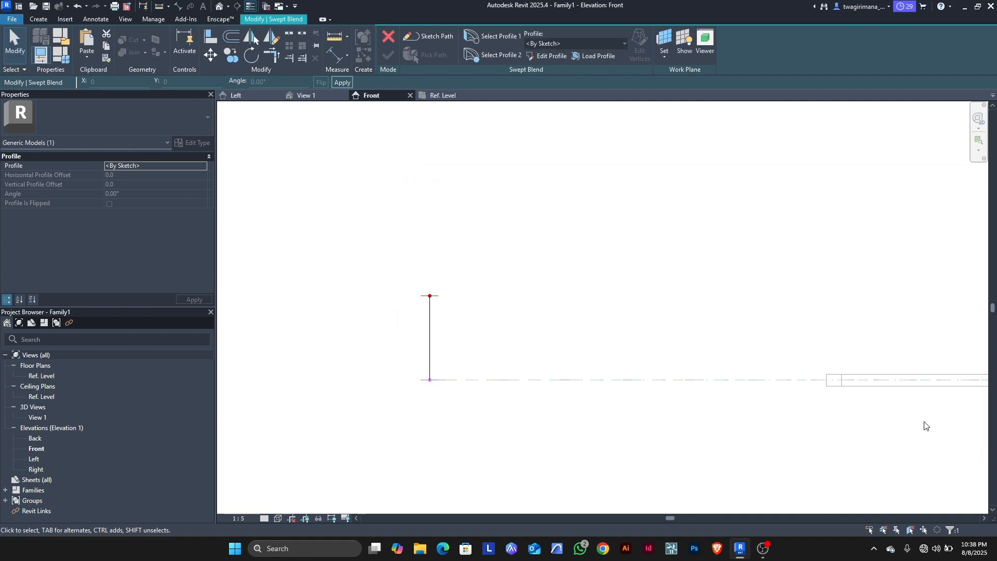
# Sketch the first profile in the Ref. Level floor plan as a 20 mm radius circle centred on the path point, and finish it
pyautogui.click(545, 55)
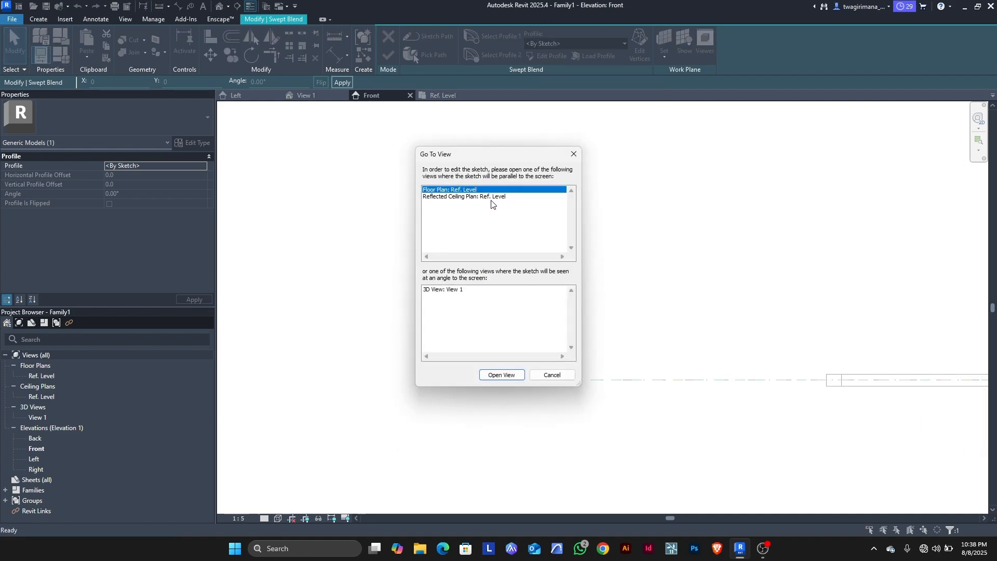
pyautogui.click(499, 376)
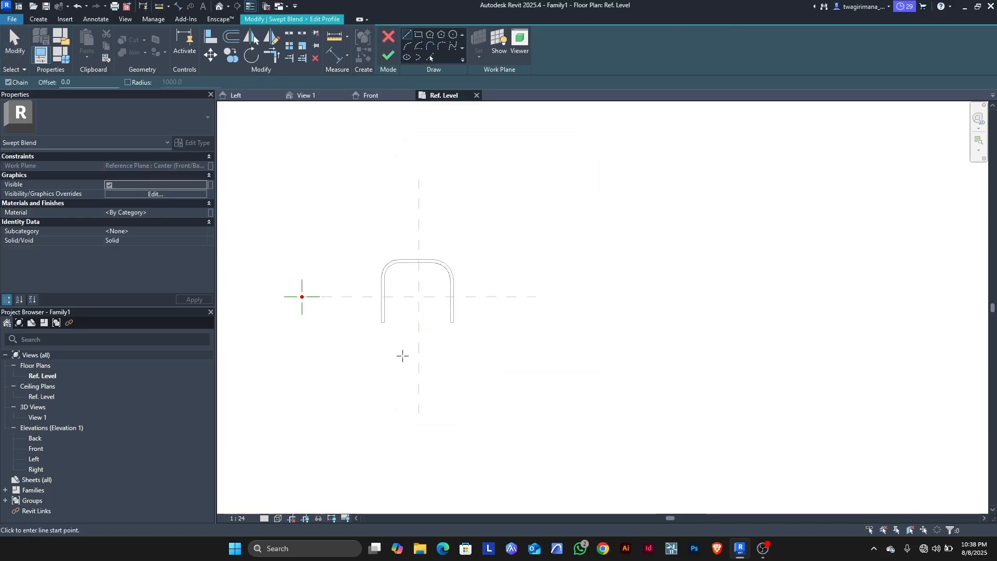
pyautogui.scroll(5, 304, 297)
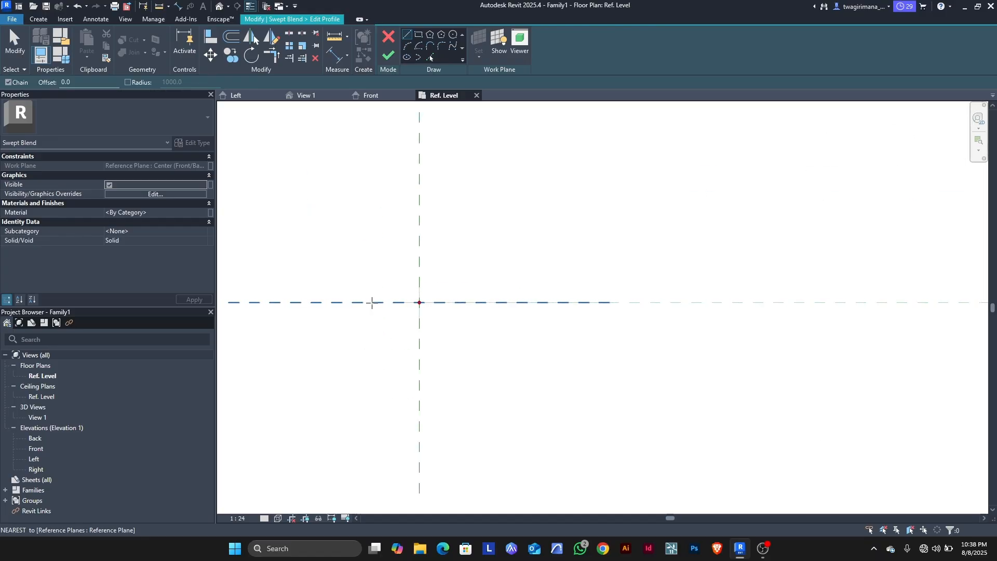
pyautogui.scroll(2, 398, 301)
pyautogui.scroll(-2, 495, 347)
pyautogui.scroll(3, 463, 326)
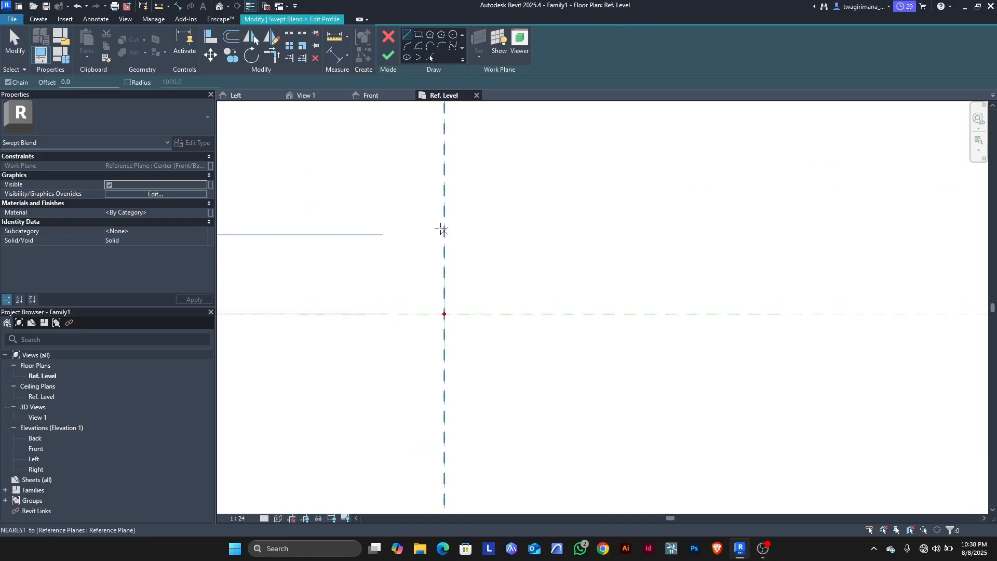
pyautogui.click(452, 36)
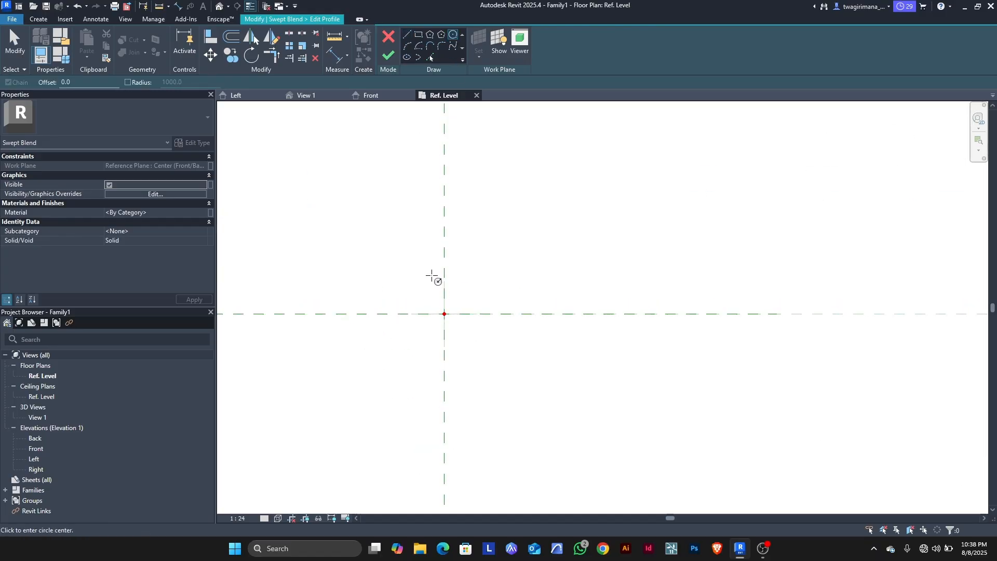
pyautogui.click(444, 314)
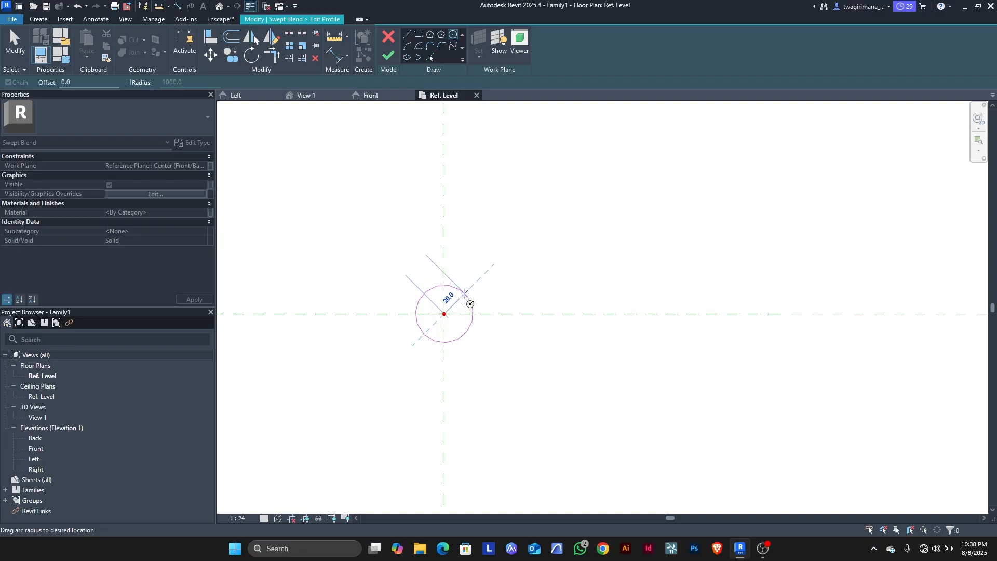
pyautogui.click(465, 294)
pyautogui.scroll(-4, 503, 291)
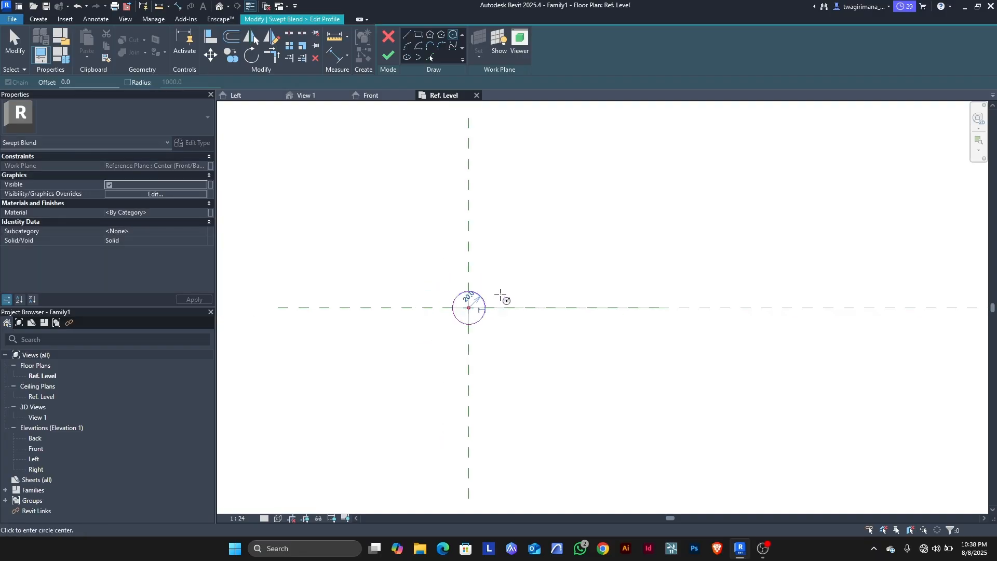
pyautogui.click(388, 56)
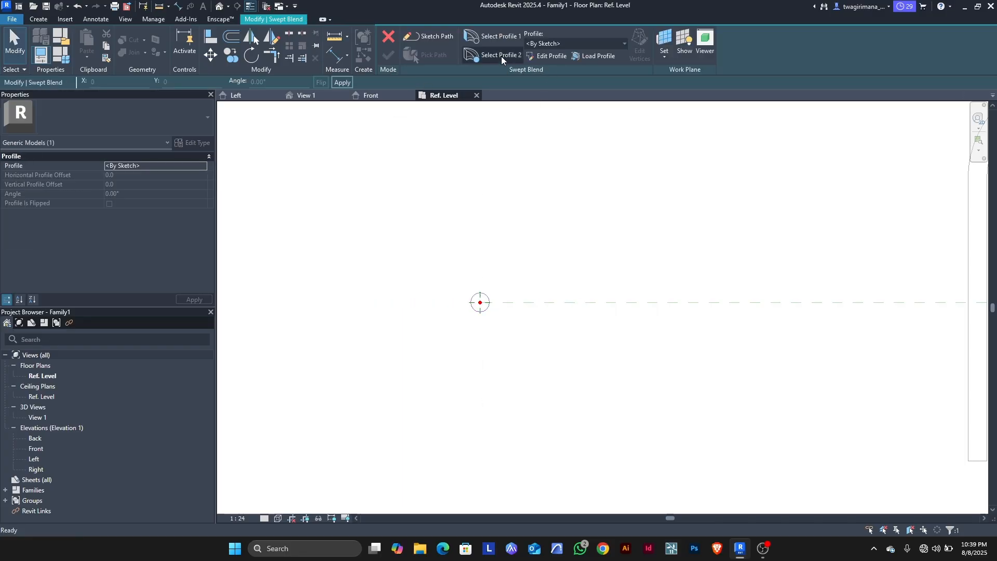
# Sketch the second profile as a concentric circle about two and a half times the first one's radius, and finish the swept blend
pyautogui.click(550, 56)
pyautogui.scroll(3, 478, 309)
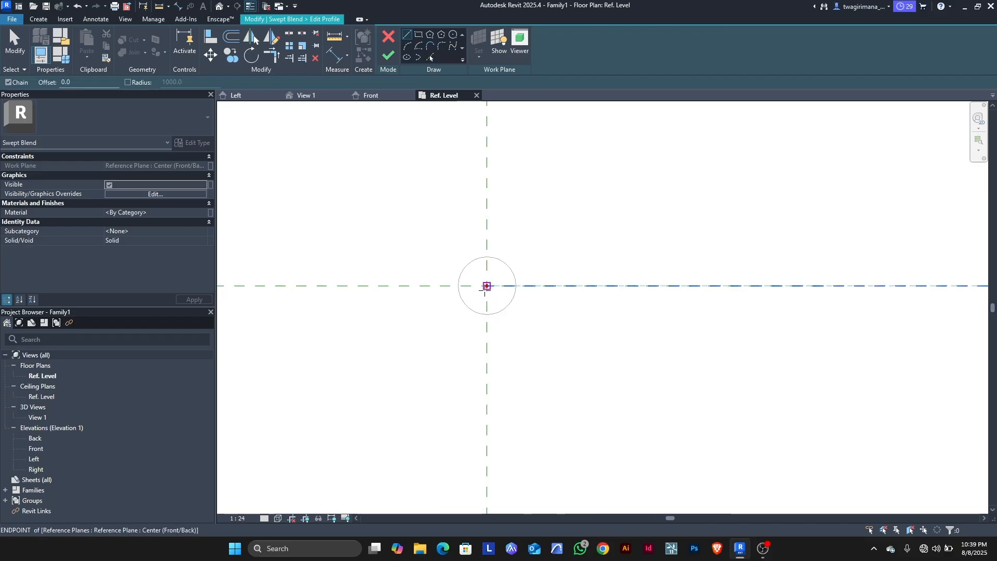
pyautogui.click(486, 286)
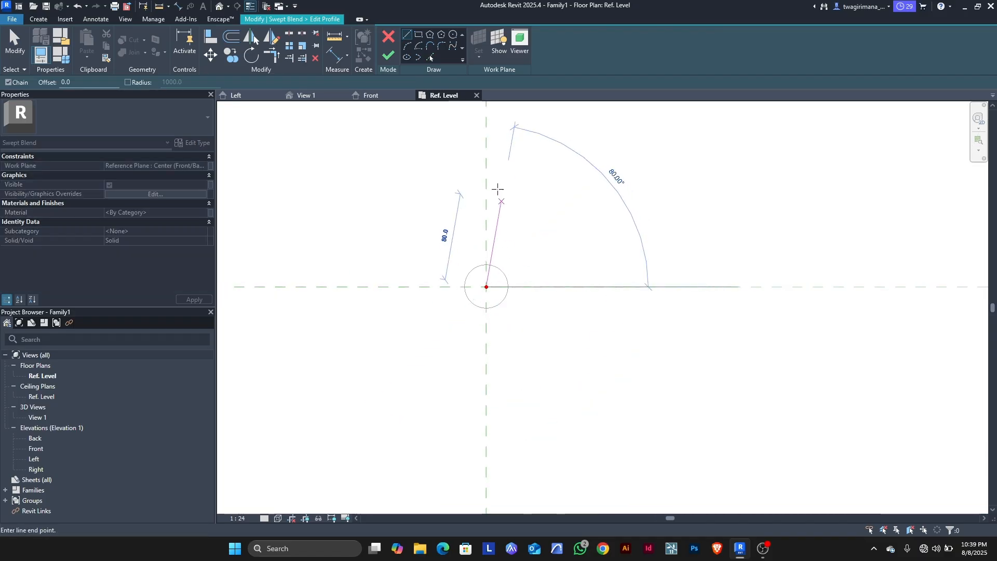
pyautogui.click(453, 34)
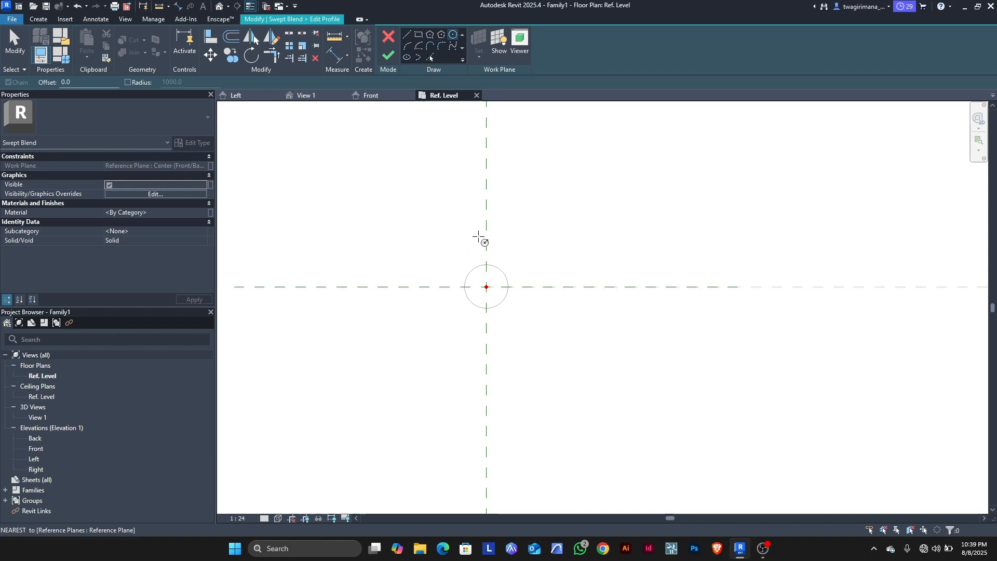
pyautogui.click(486, 287)
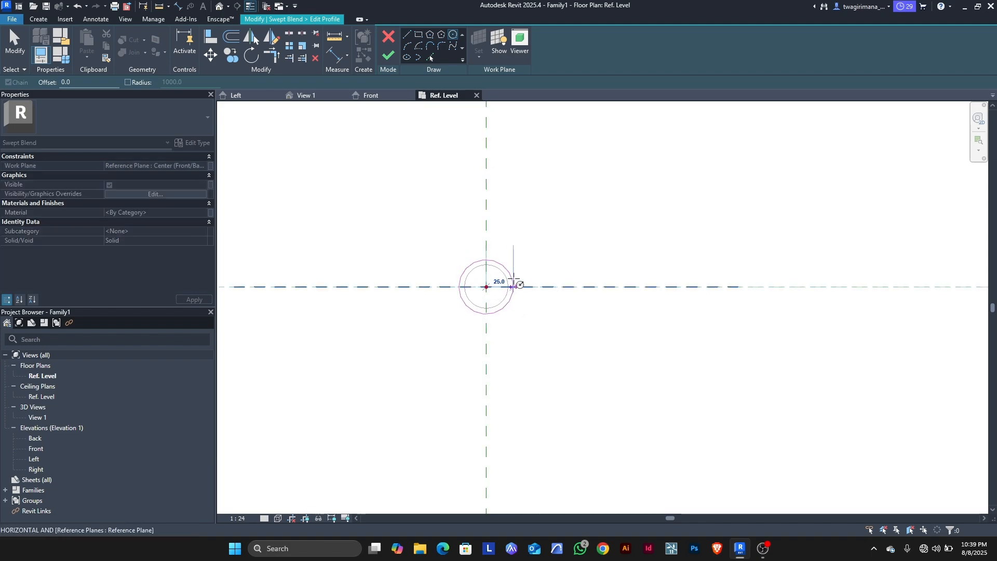
pyautogui.click(531, 256)
pyautogui.scroll(-3, 491, 275)
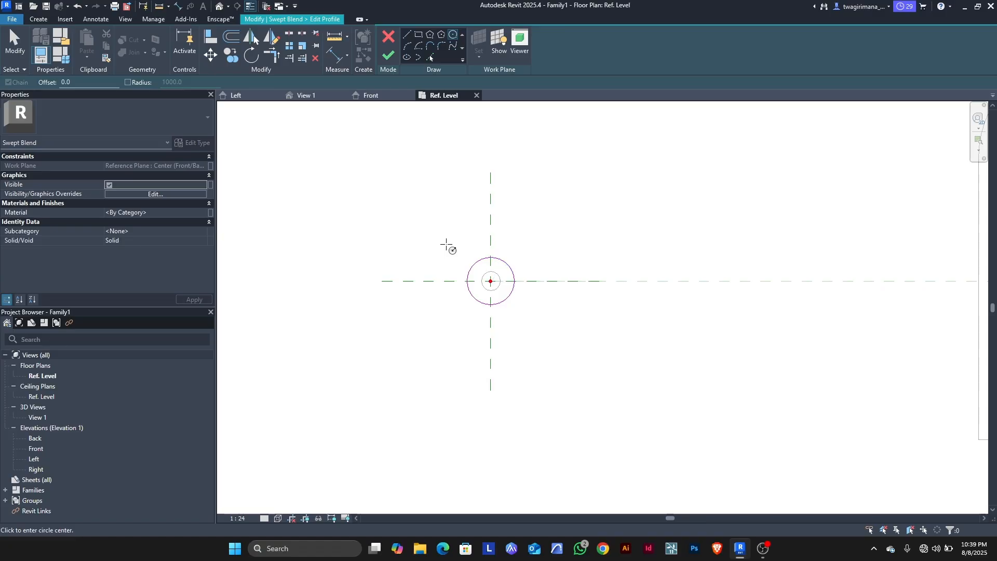
pyautogui.click(389, 55)
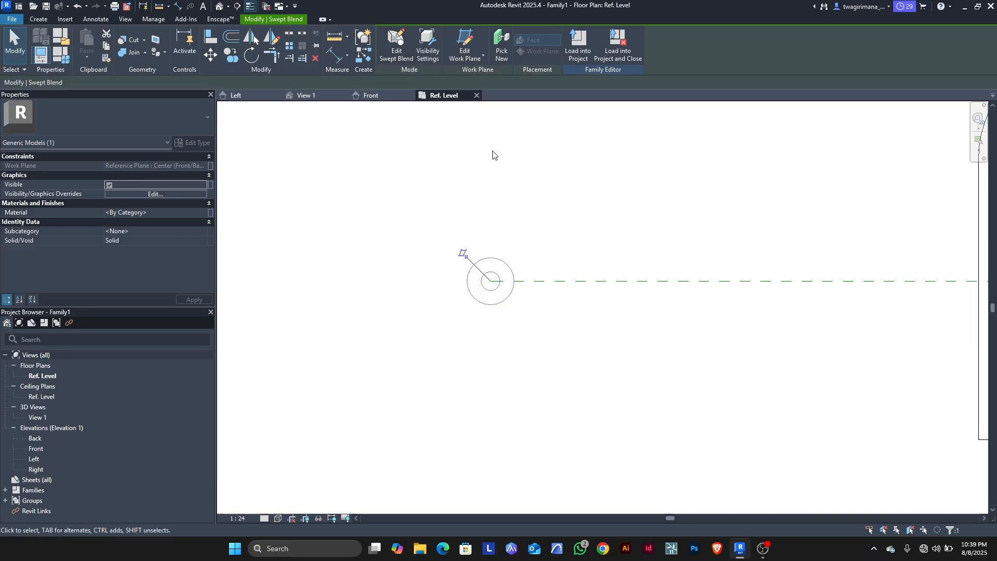
# In the 3D view, search the swept blend's materials for plastic and add the glossy grey Acrylic to the document
pyautogui.click(322, 96)
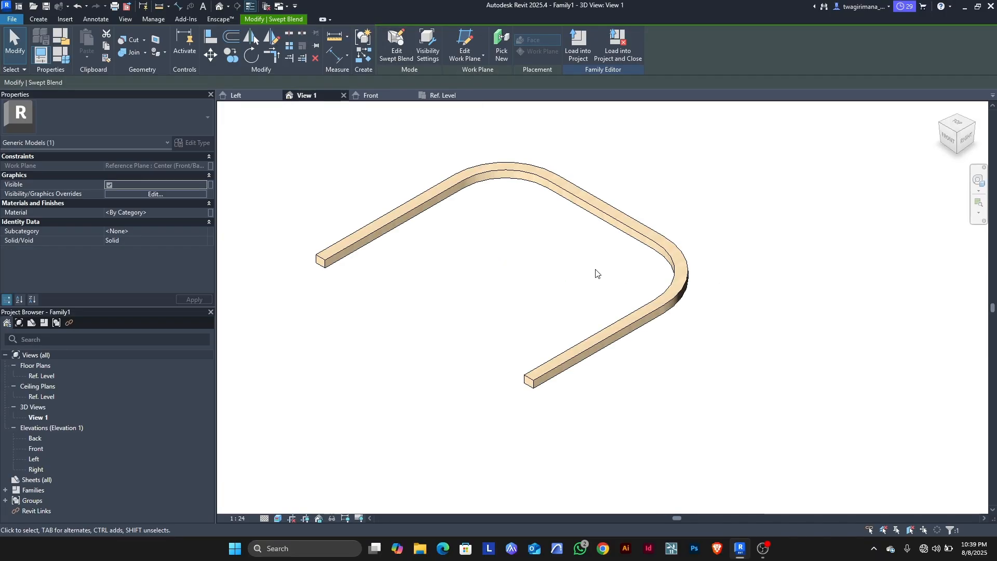
pyautogui.scroll(-4, 597, 273)
pyautogui.scroll(4, 468, 183)
pyautogui.scroll(3, 414, 179)
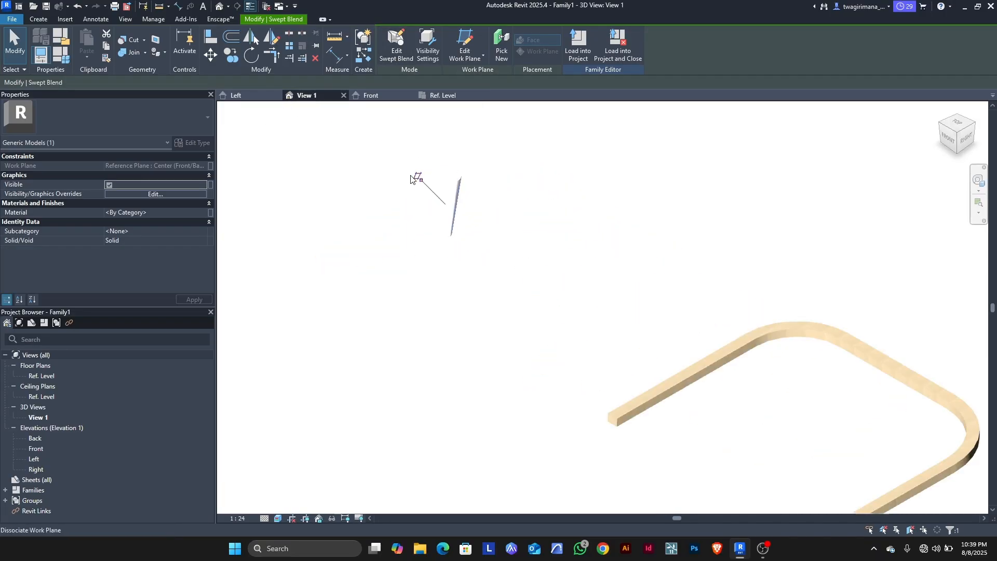
pyautogui.click(416, 211)
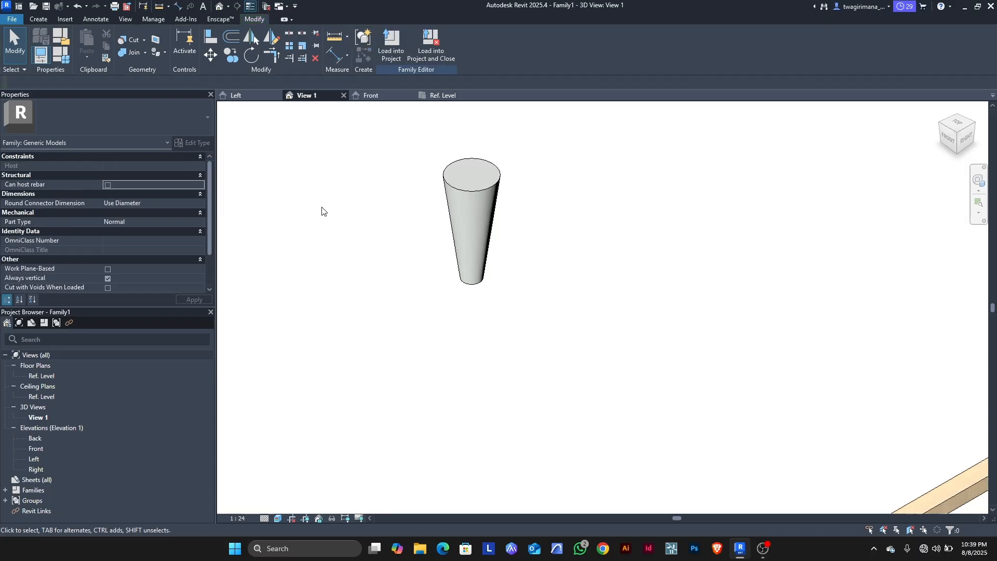
pyautogui.click(445, 193)
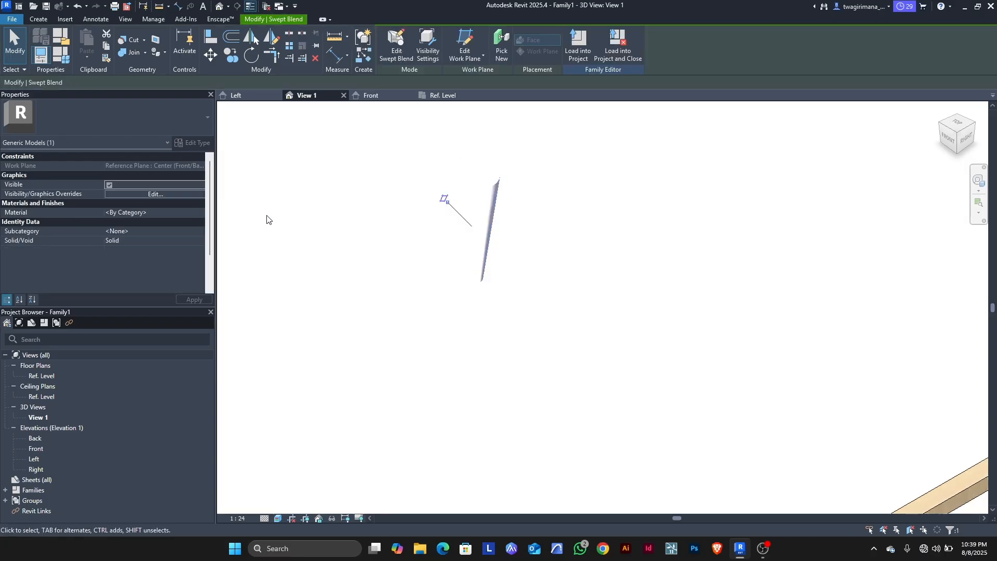
pyautogui.click(203, 214)
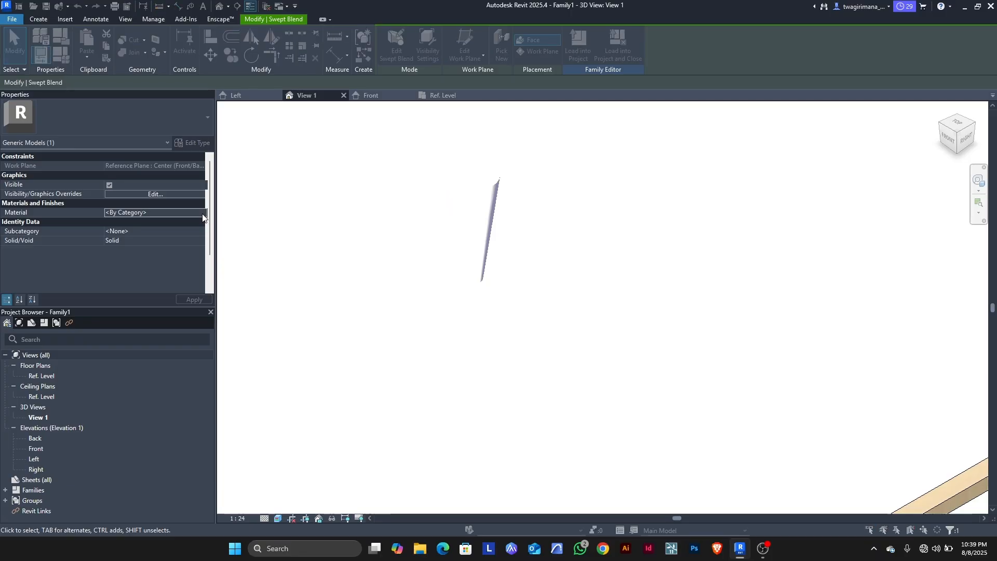
pyautogui.click(203, 215)
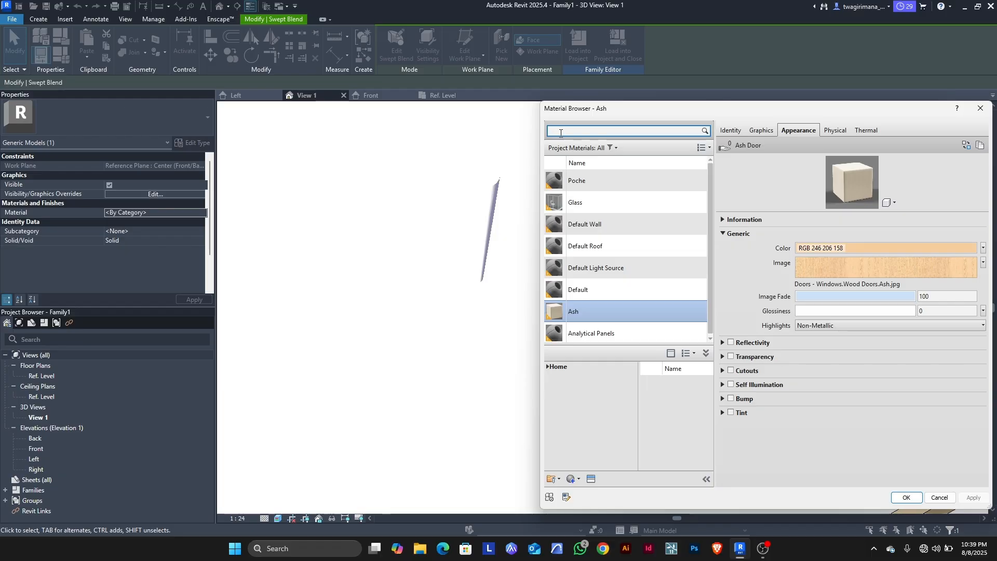
pyautogui.write('tic')
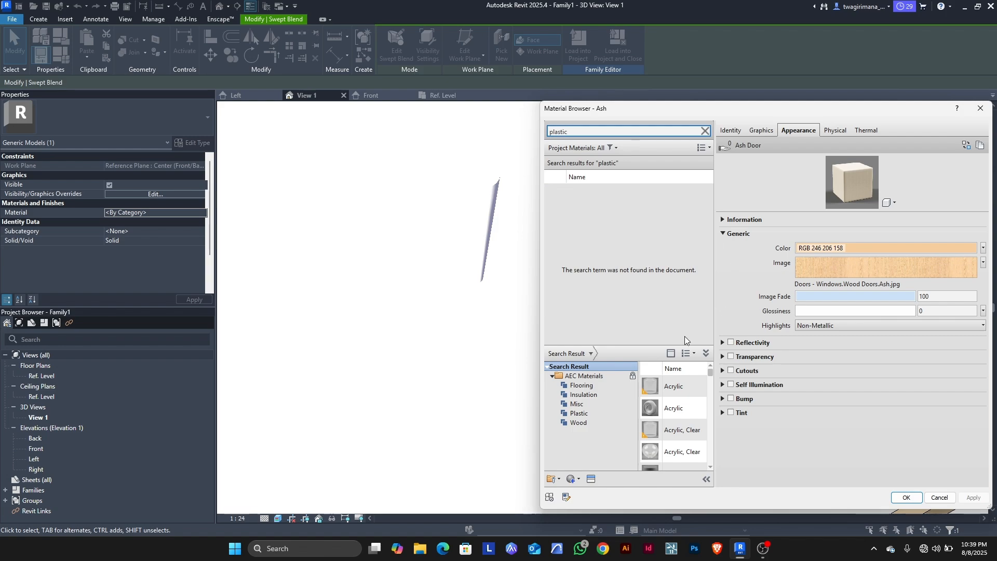
pyautogui.scroll(-3, 679, 415)
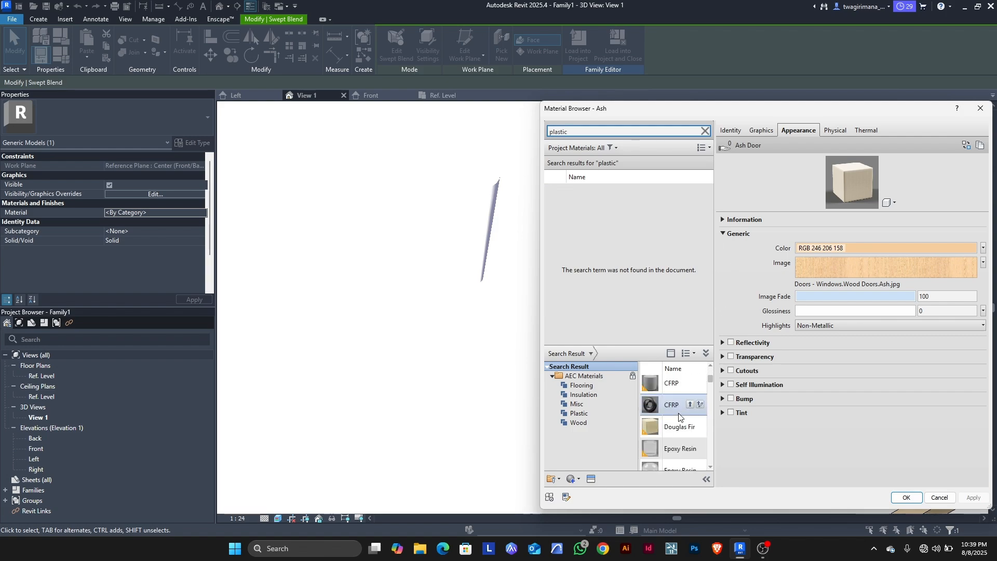
pyautogui.scroll(3, 681, 410)
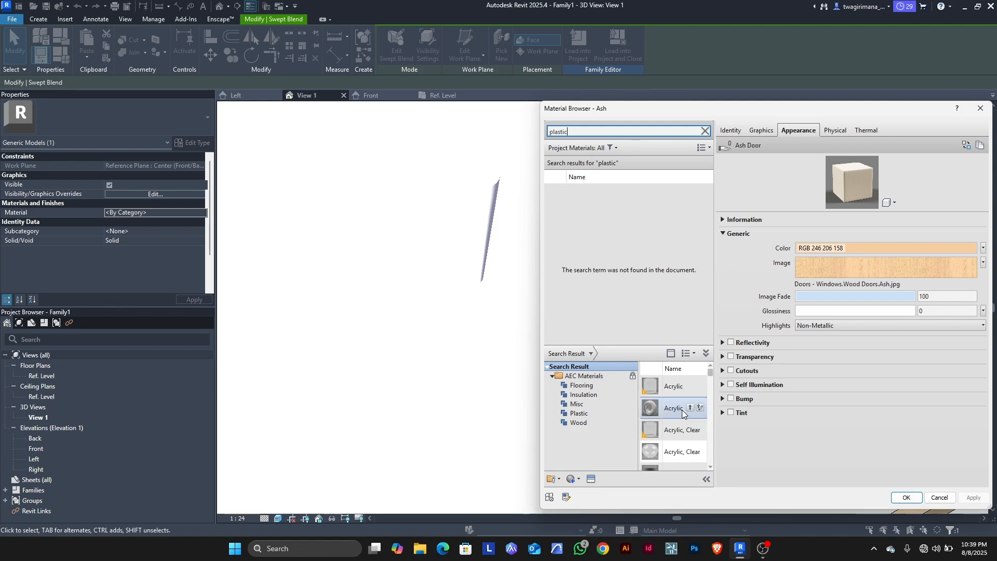
pyautogui.click(691, 408)
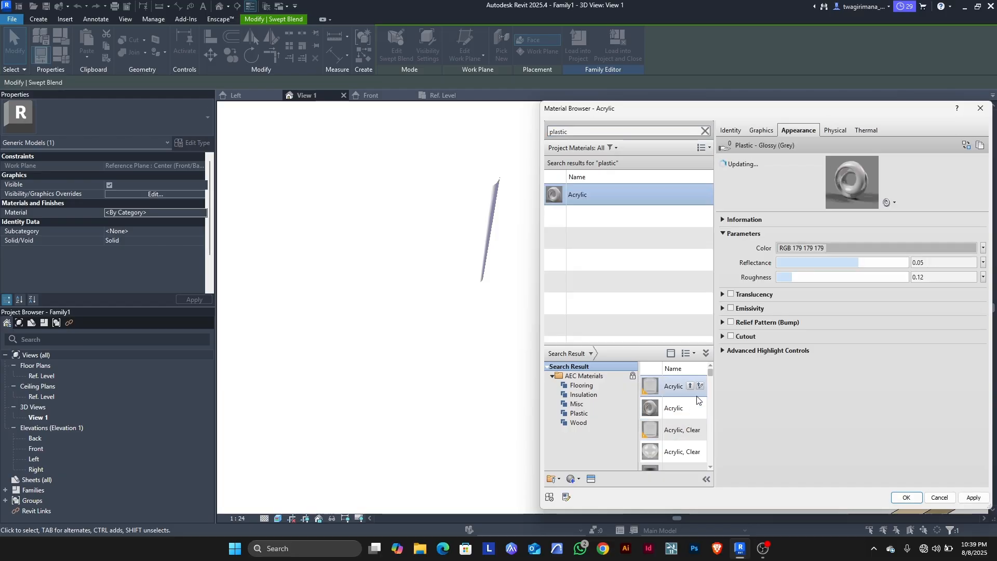
# Set the Acrylic's appearance colour to RGB 234 225 123 and apply the material to the swept blend
pyautogui.click(852, 250)
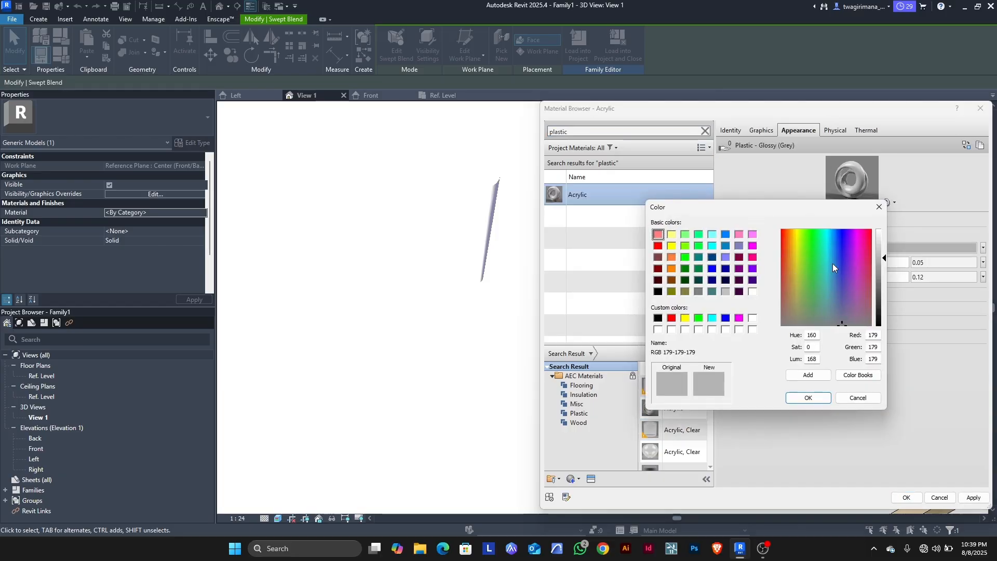
pyautogui.click(795, 256)
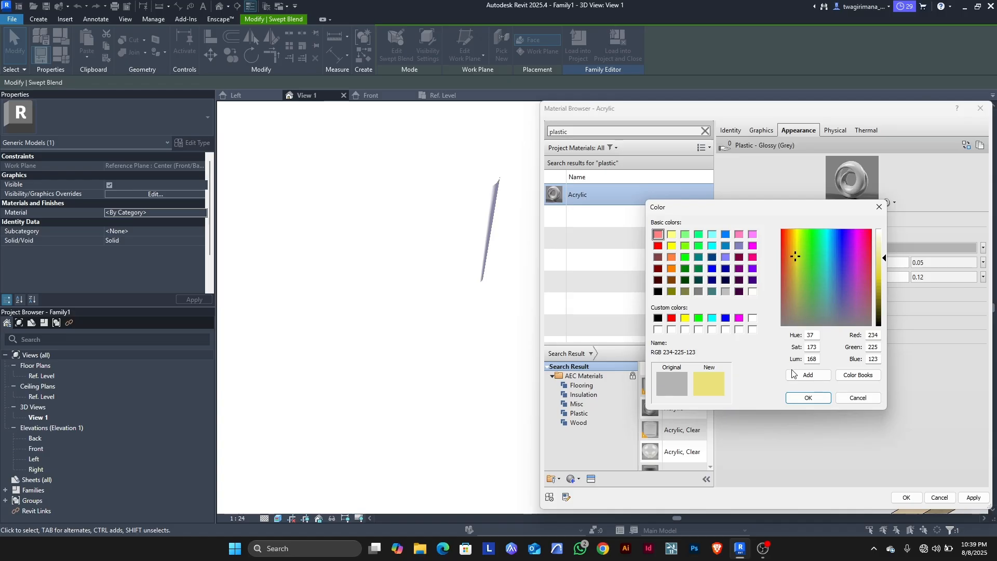
pyautogui.click(792, 397)
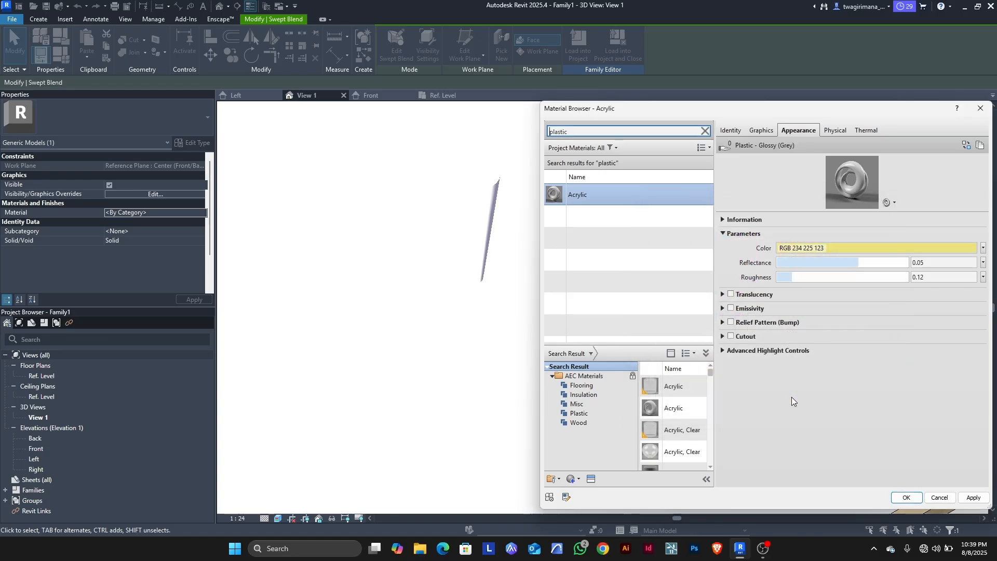
pyautogui.click(906, 497)
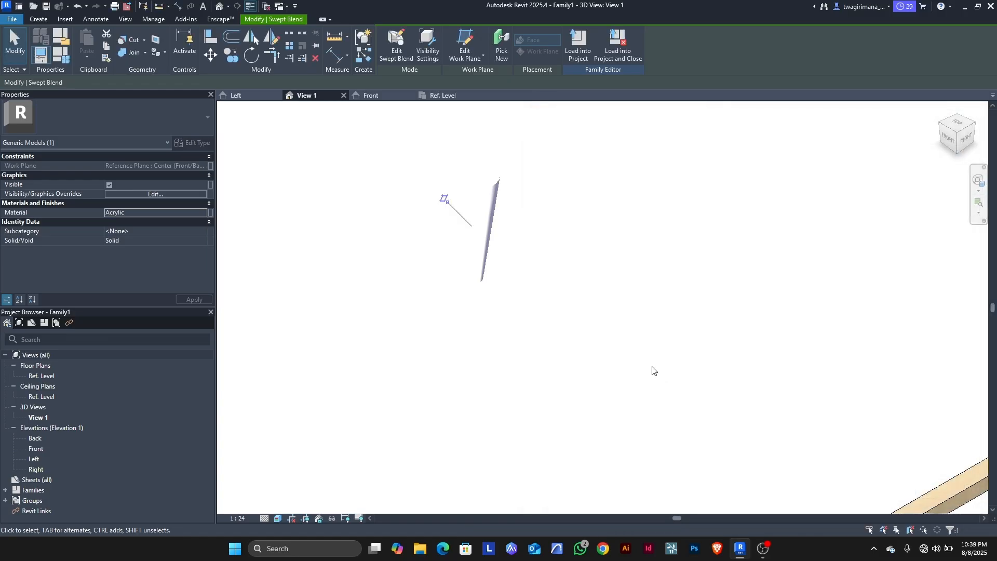
pyautogui.click(612, 347)
pyautogui.scroll(-5, 467, 250)
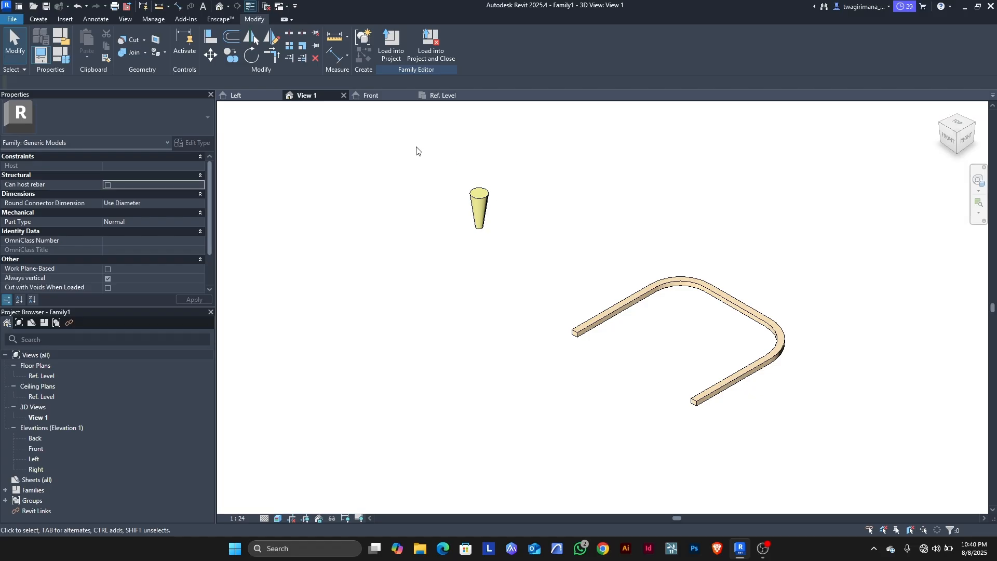
# In the Front elevation, nudge the yellow swept blend along the reference level until it sits just outside the U-shaped sweep's near end
pyautogui.click(380, 96)
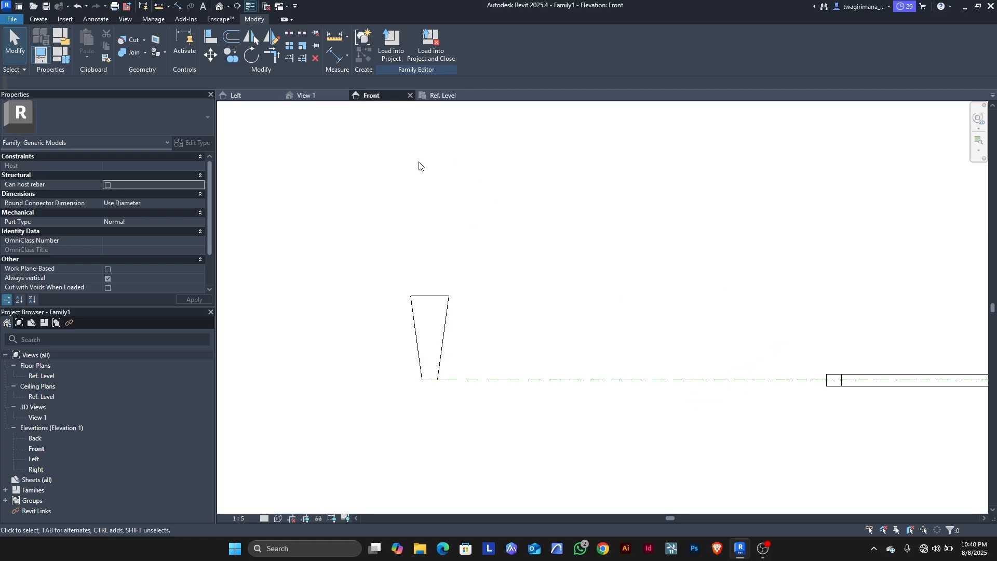
pyautogui.click(419, 309)
pyautogui.press('Right')
pyautogui.press('Right')
pyautogui.press('Right')
pyautogui.press('Right')
pyautogui.press('Right')
pyautogui.press('Right')
pyautogui.press('Right')
pyautogui.press('Right')
pyautogui.press('Right')
pyautogui.press('Right')
pyautogui.press('Right')
pyautogui.press('Right')
pyautogui.press('Right')
pyautogui.press('Right')
pyautogui.press('Right')
pyautogui.press('Right')
pyautogui.press('Right')
pyautogui.press('Right')
pyautogui.press('Right')
pyautogui.press('Right')
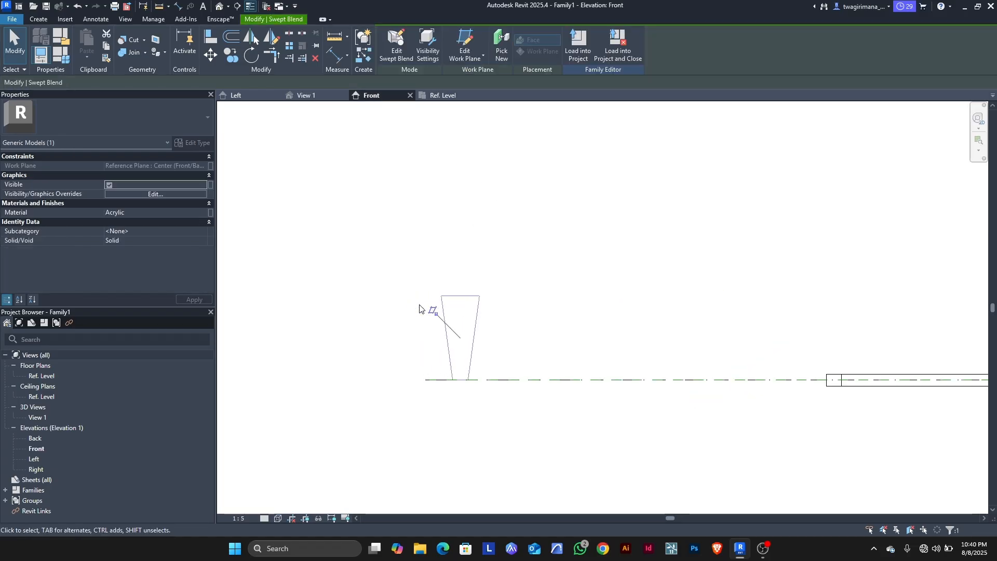
pyautogui.press('Right')
pyautogui.press('Right')
pyautogui.press('Right')
pyautogui.press('Right')
pyautogui.press('Right')
pyautogui.press('Right')
pyautogui.press('Right')
pyautogui.press('Right')
pyautogui.press('Right')
pyautogui.press('Right')
pyautogui.press('Right')
pyautogui.press('Right')
pyautogui.press('Right')
pyautogui.press('Right')
pyautogui.press('Right')
pyautogui.press('Right')
pyautogui.press('Right')
pyautogui.press('Right')
pyautogui.press('Right')
pyautogui.press('Right')
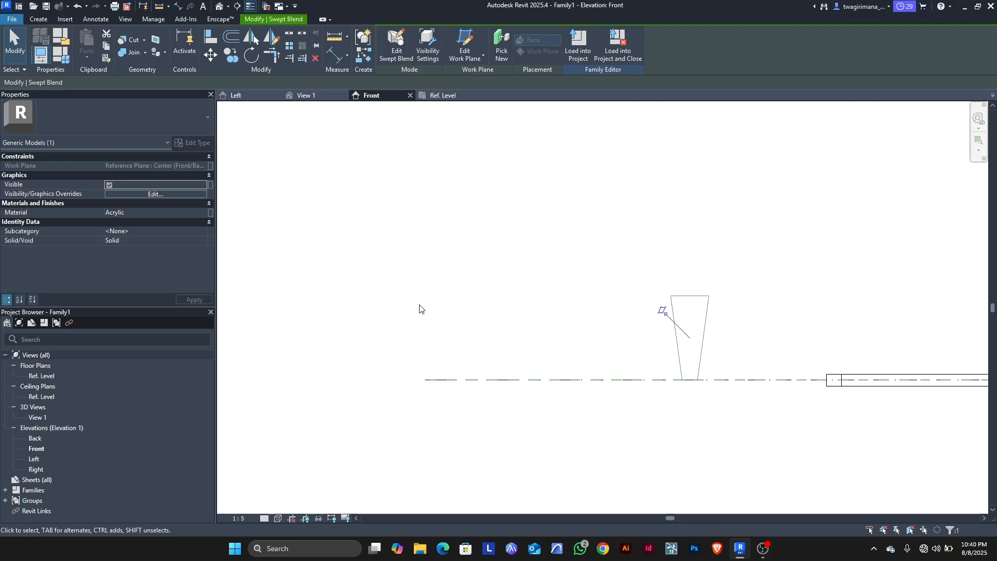
pyautogui.press('Right')
pyautogui.press('Right')
pyautogui.press('Right')
pyautogui.press('Right')
pyautogui.press('Right')
pyautogui.press('Right')
pyautogui.press('Right')
pyautogui.press('Right')
pyautogui.scroll(-1, 429, 312)
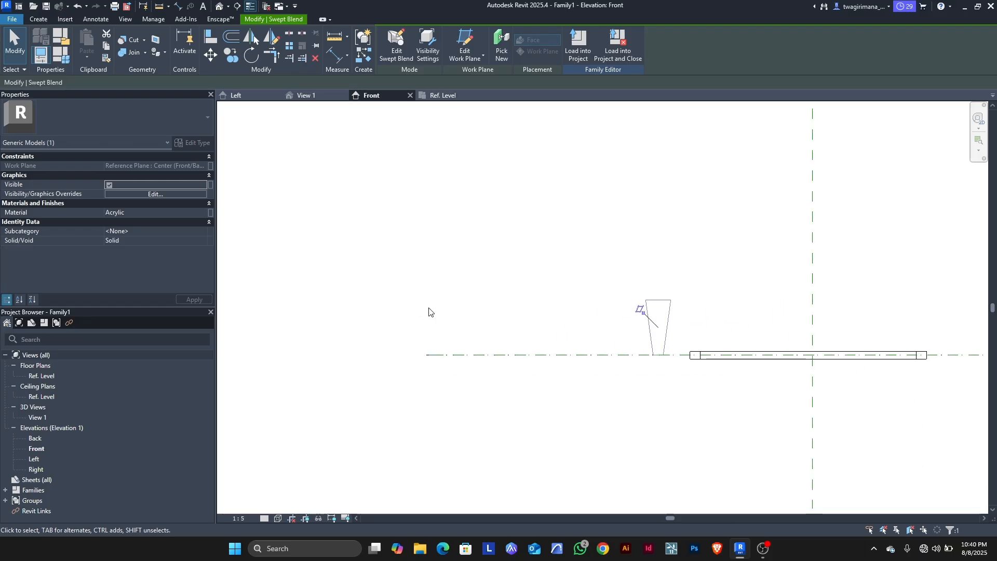
pyautogui.click(433, 300)
pyautogui.scroll(1, 668, 329)
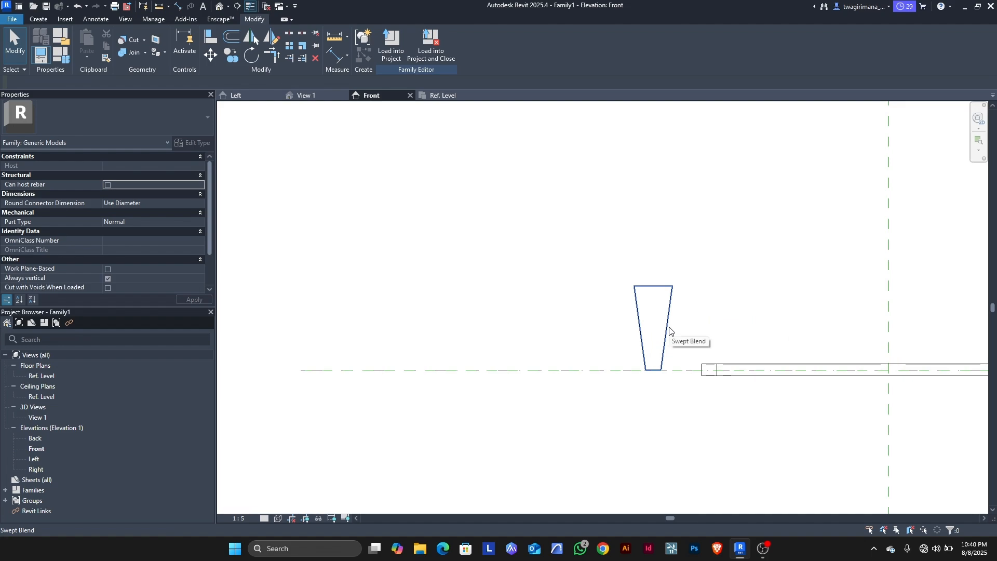
pyautogui.click(531, 321)
pyautogui.scroll(-2, 507, 303)
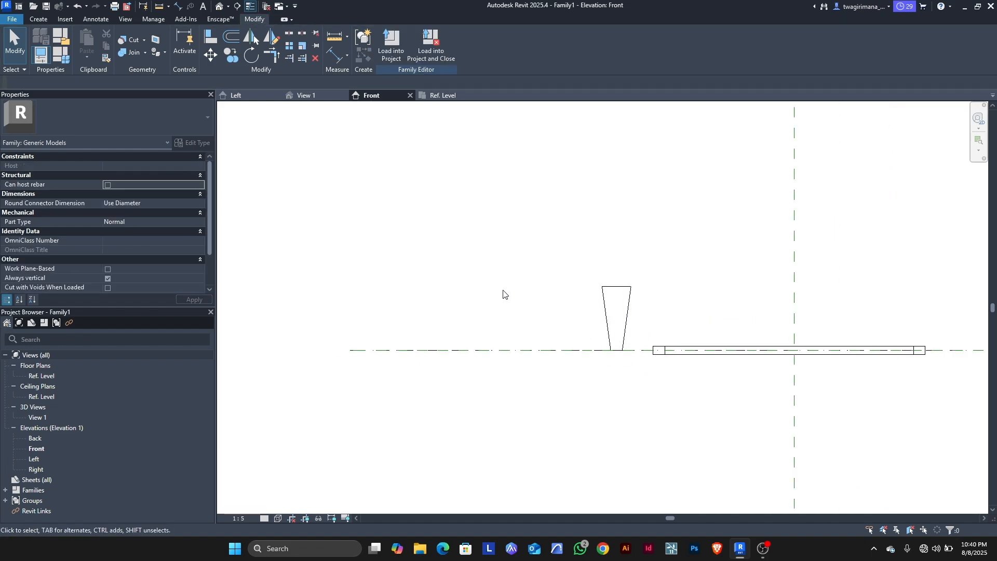
pyautogui.click(446, 96)
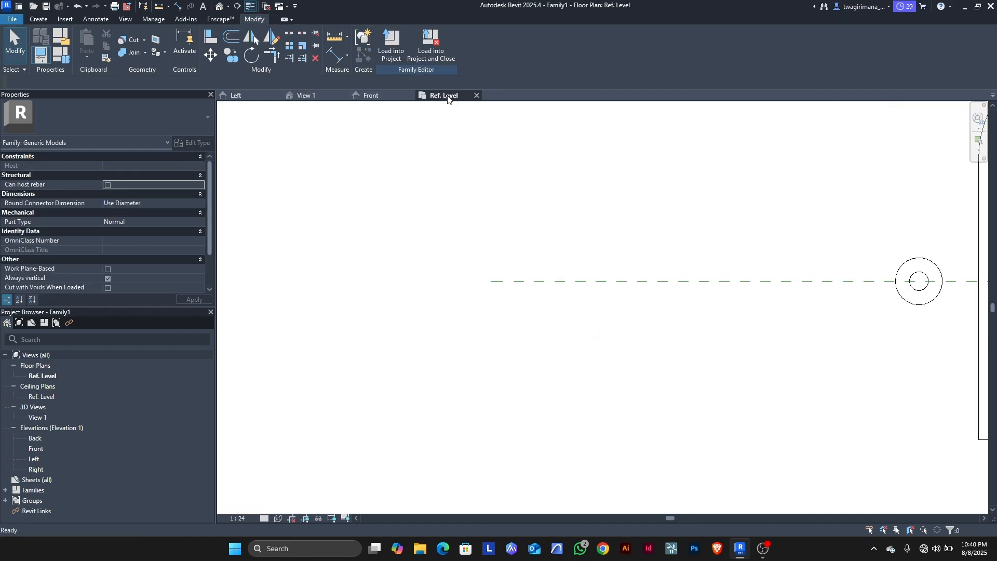
pyautogui.scroll(-3, 516, 296)
pyautogui.scroll(-1, 467, 320)
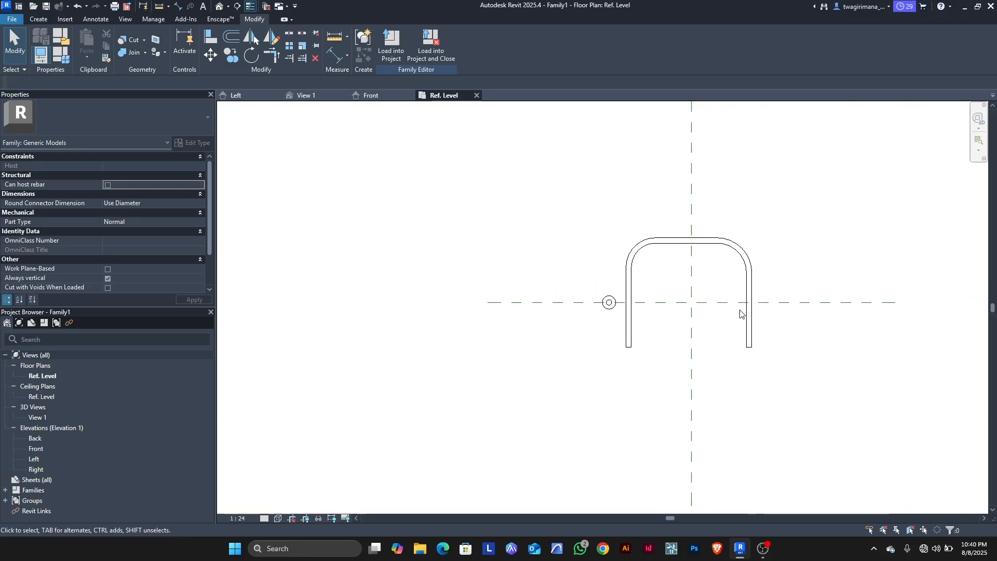
pyautogui.scroll(3, 743, 313)
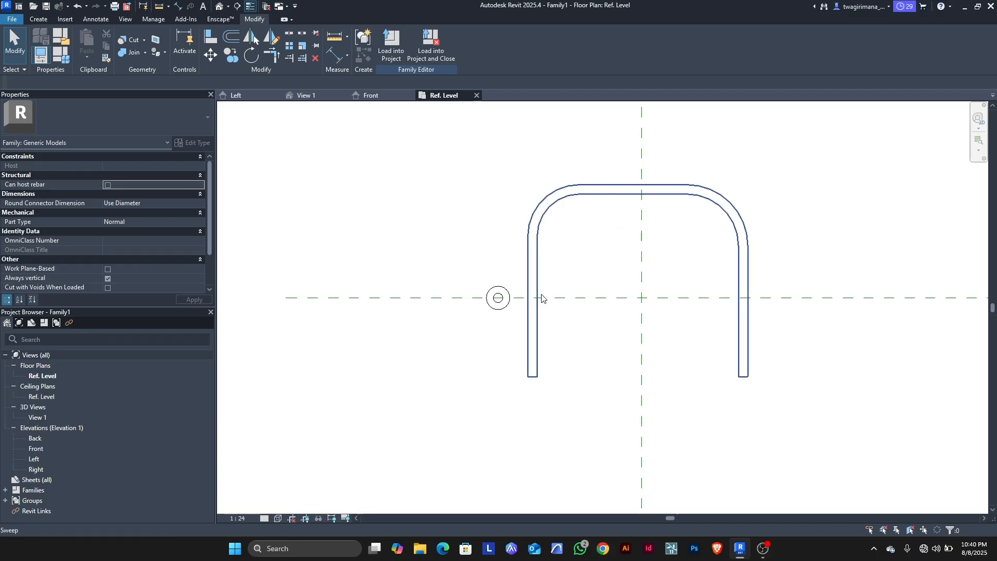
# Start a new swept blend in the Front elevation and sketch a 360 mm vertical path up from the reference level beside the yellow blend
pyautogui.click(370, 96)
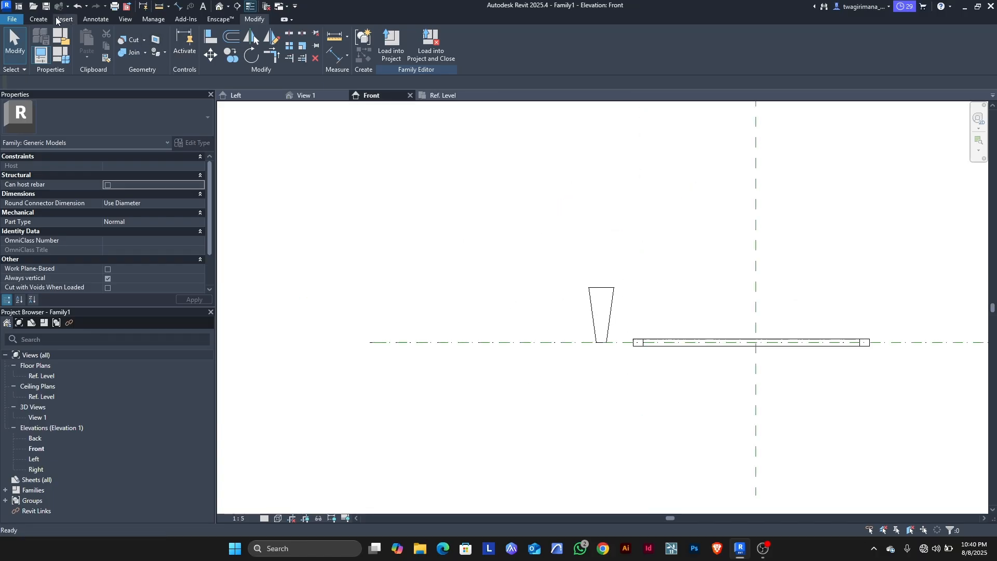
pyautogui.click(40, 20)
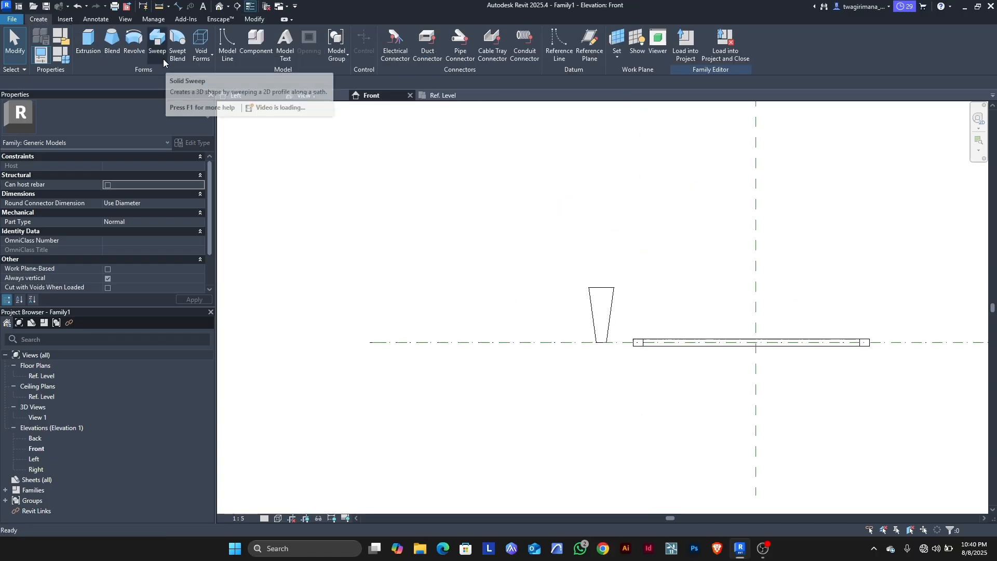
pyautogui.click(179, 55)
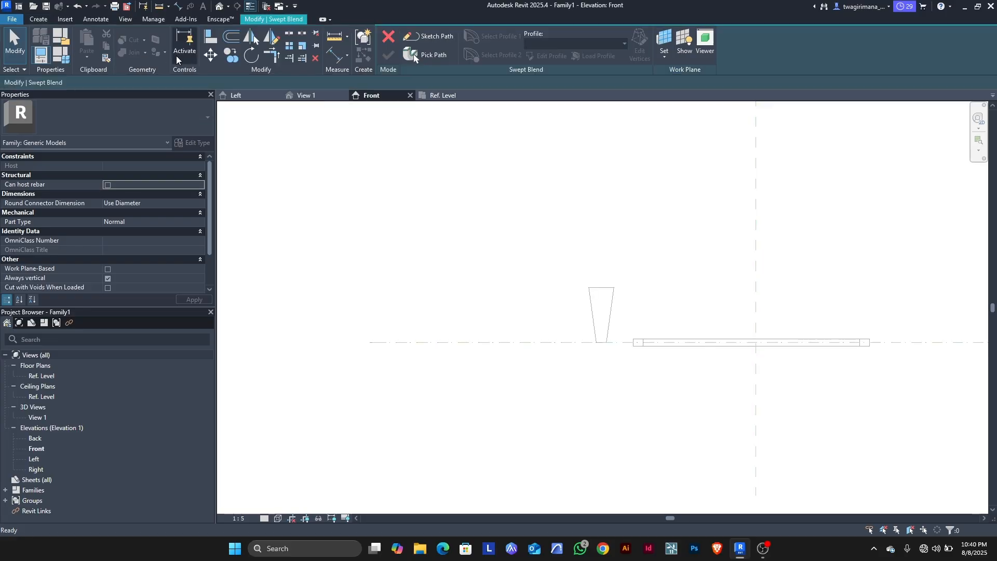
pyautogui.click(428, 37)
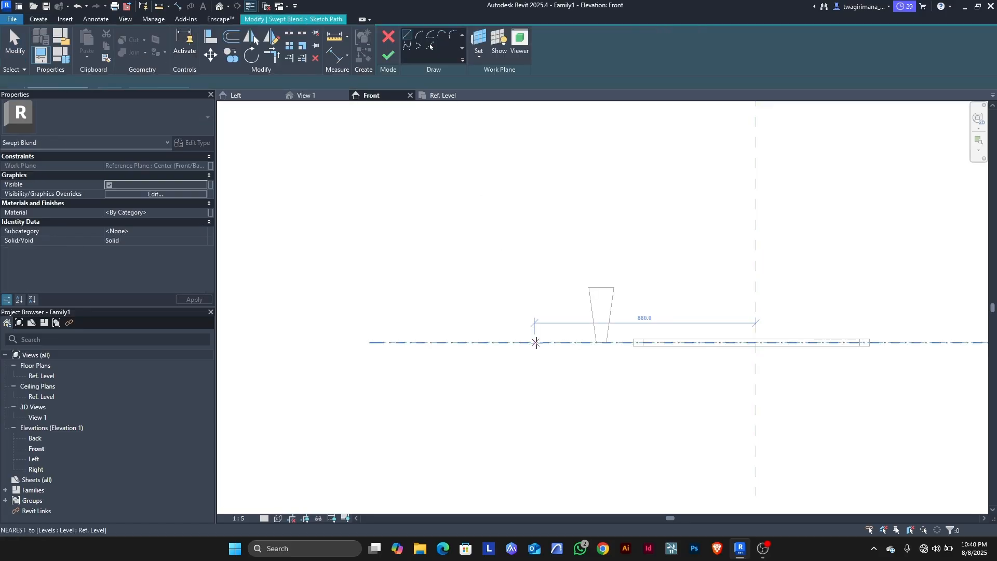
pyautogui.click(544, 343)
pyautogui.scroll(4, 540, 313)
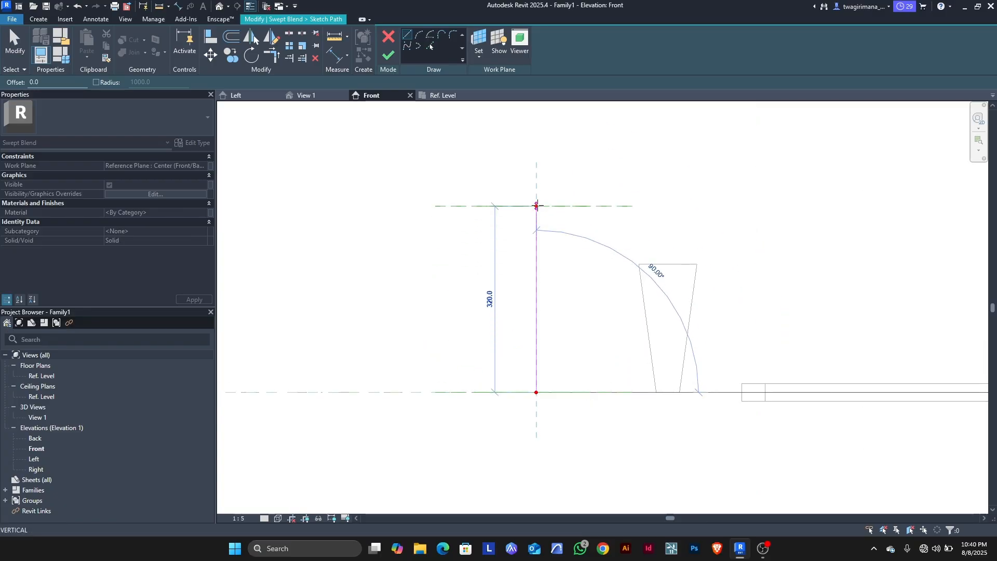
pyautogui.click(537, 177)
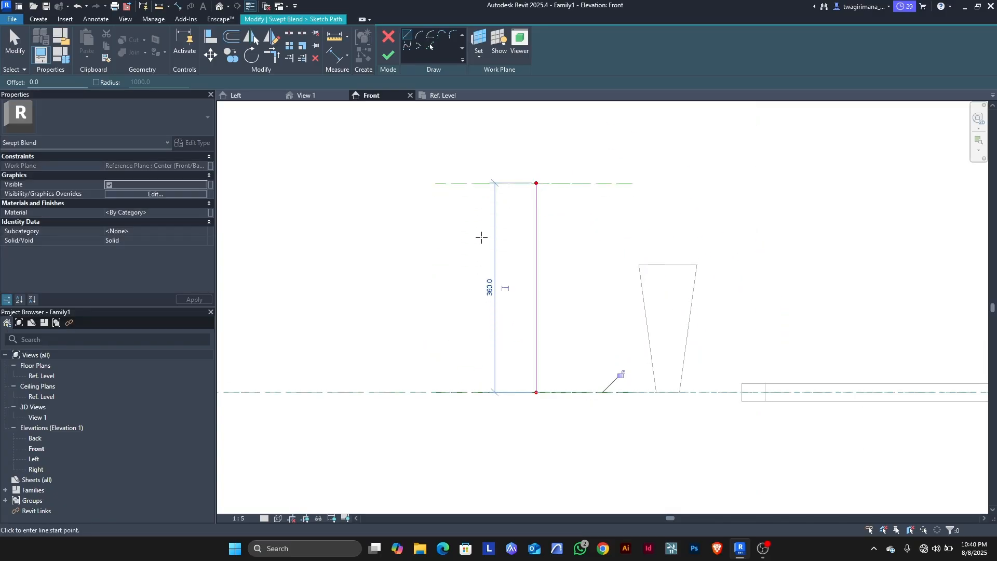
pyautogui.press('Escape')
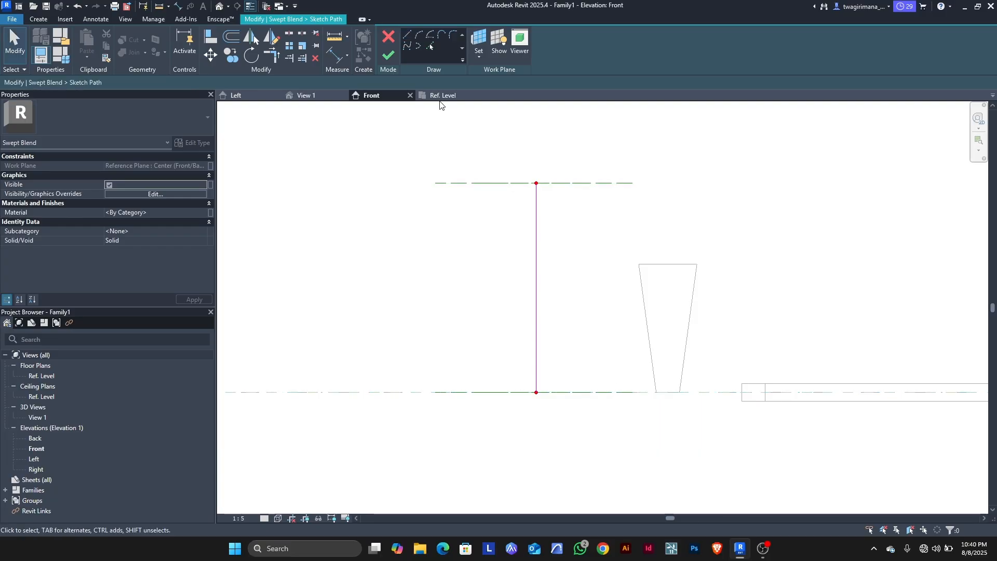
pyautogui.click(384, 59)
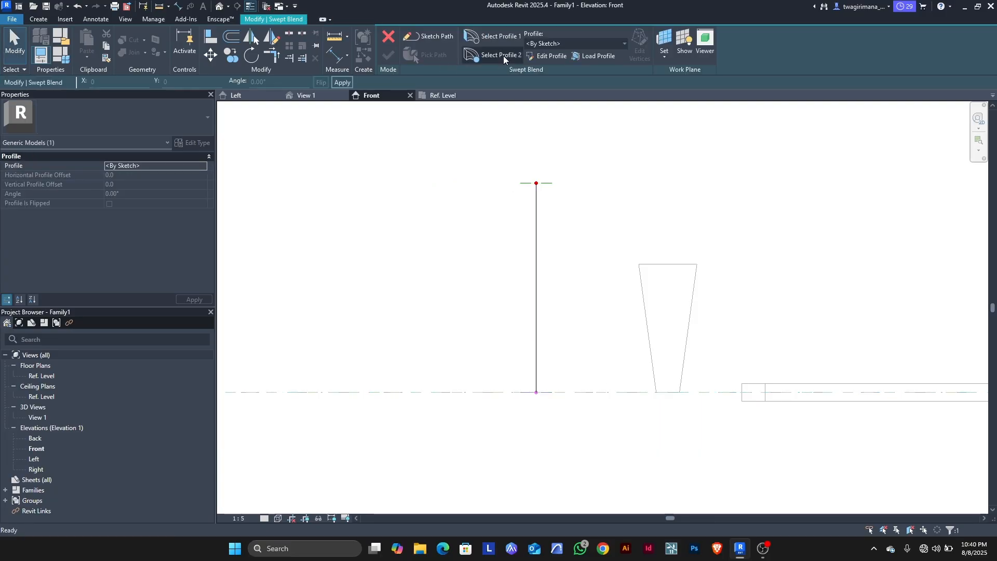
# Sketch the first profile in the Ref. Level floor plan as a circle centred on the path point, slightly larger than the yellow blend's outer circle
pyautogui.click(533, 55)
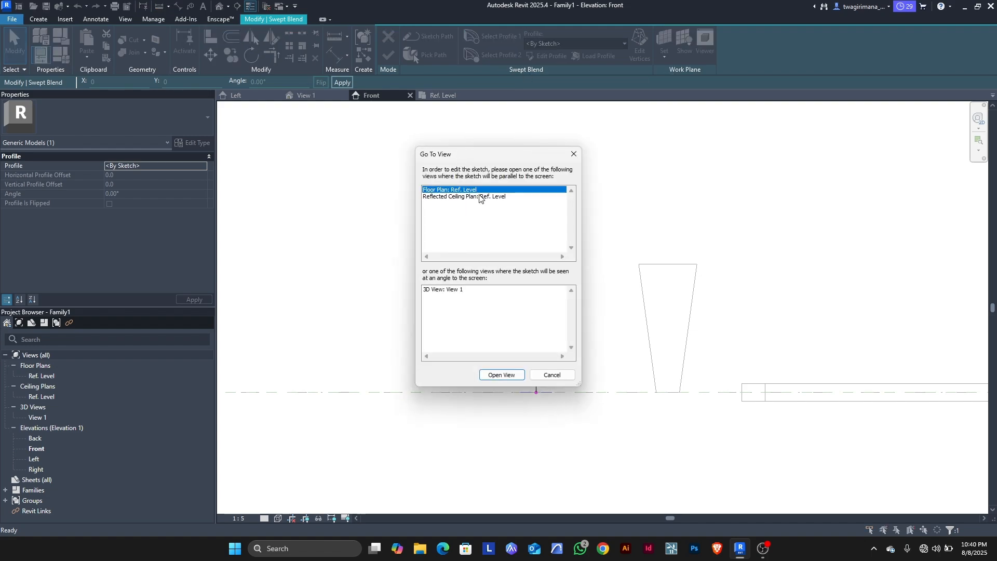
pyautogui.click(487, 373)
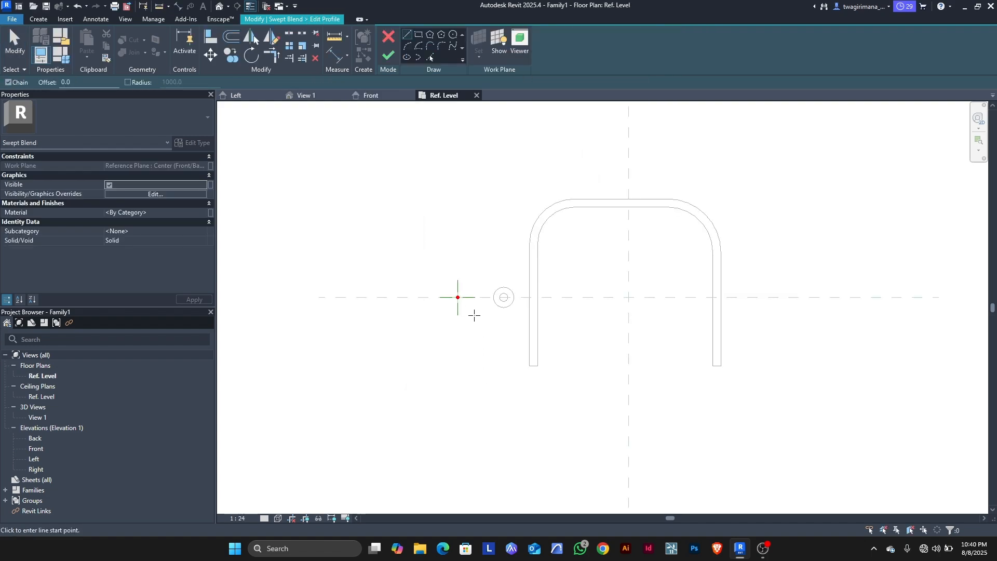
pyautogui.scroll(6, 467, 307)
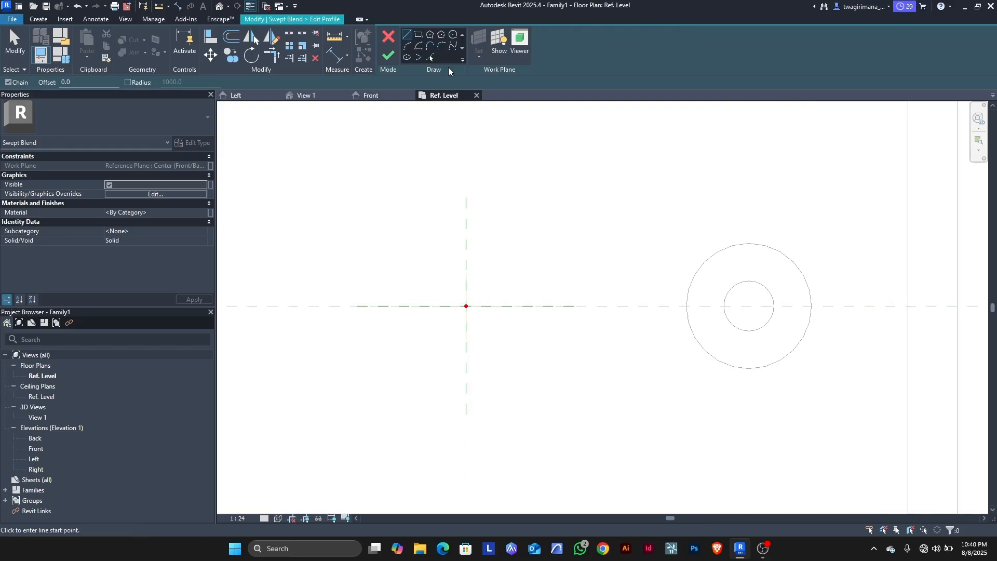
pyautogui.click(453, 35)
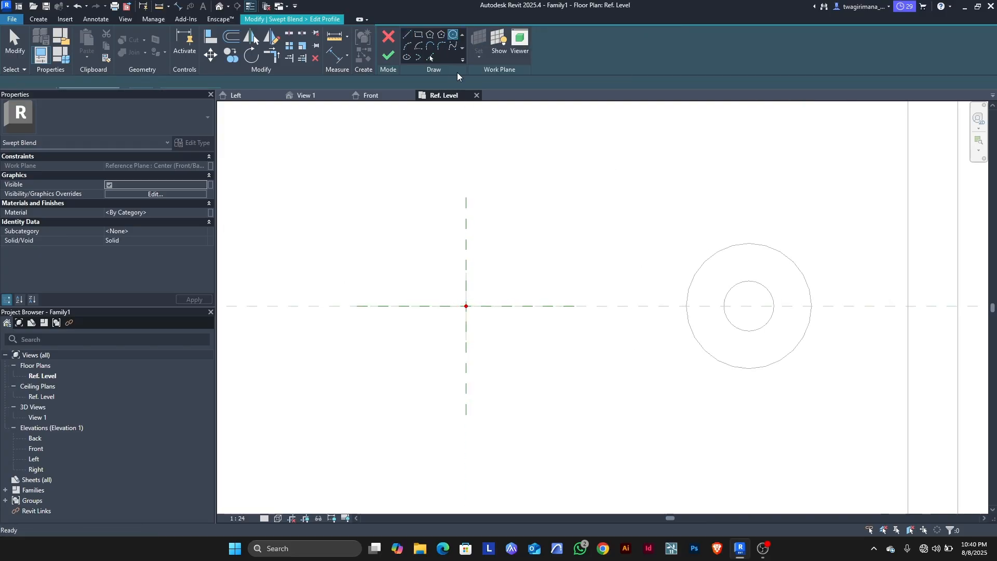
pyautogui.click(466, 307)
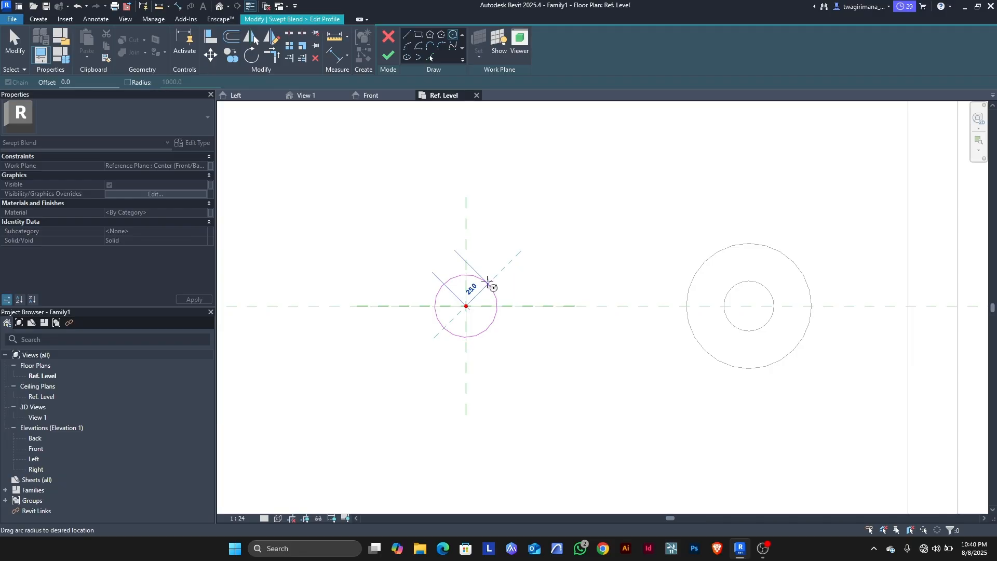
pyautogui.click(515, 251)
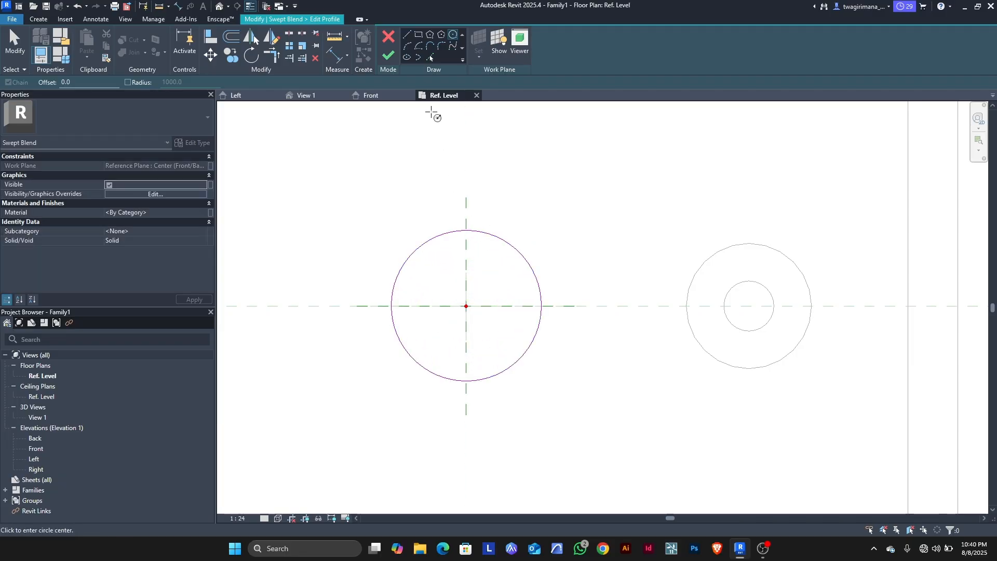
pyautogui.click(419, 34)
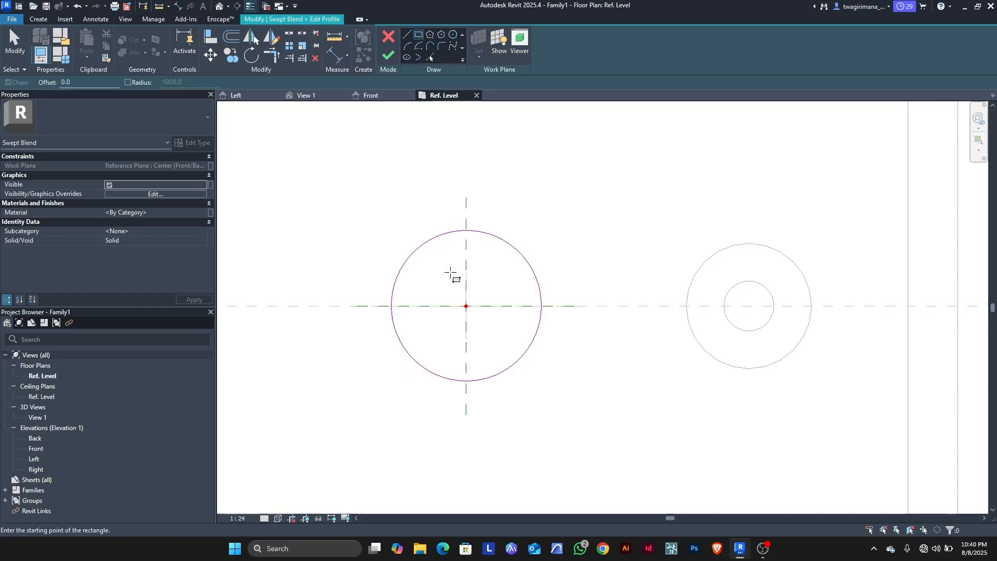
pyautogui.click(388, 55)
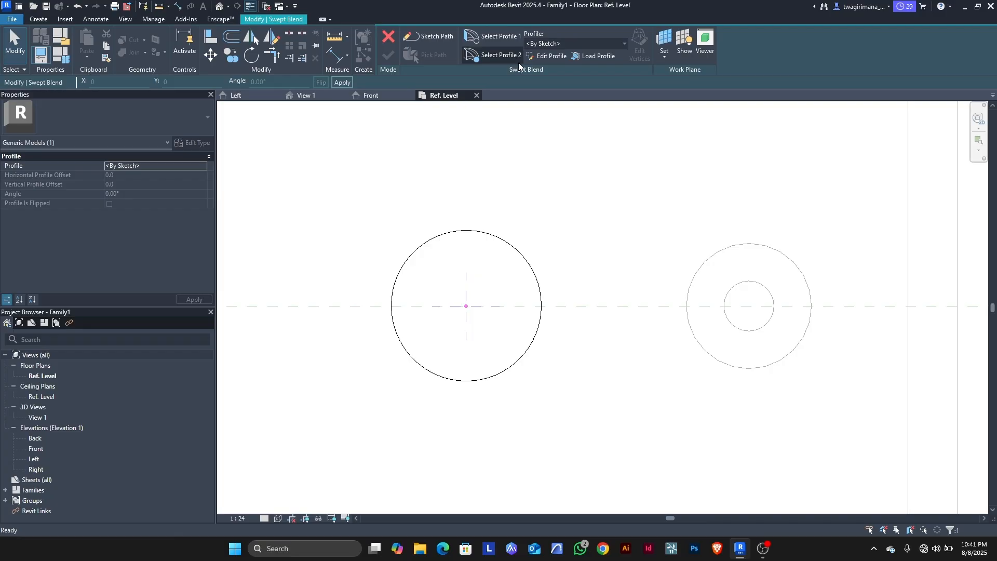
# Sketch the second profile as a square large enough to enclose the first profile's circle
pyautogui.click(547, 56)
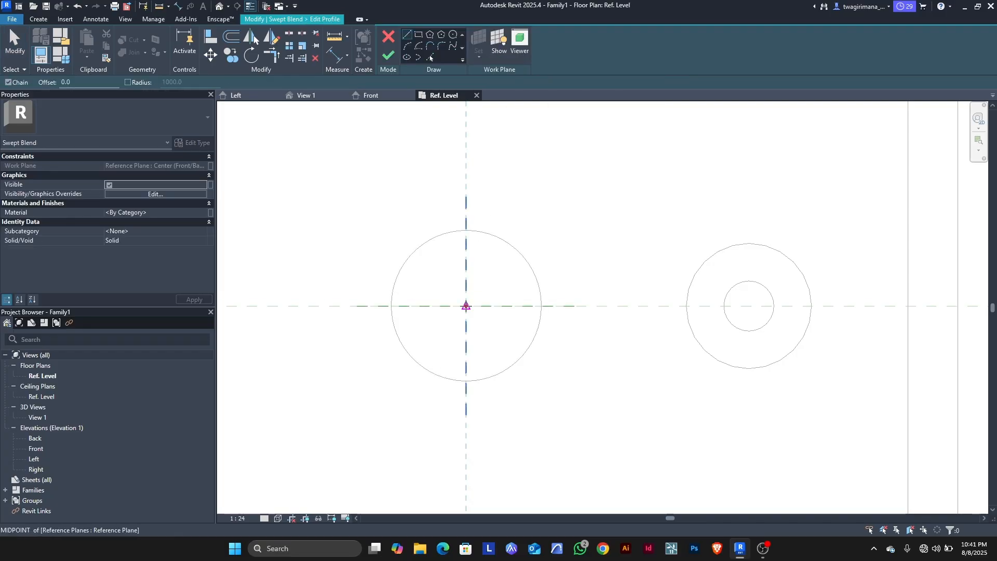
pyautogui.click(419, 34)
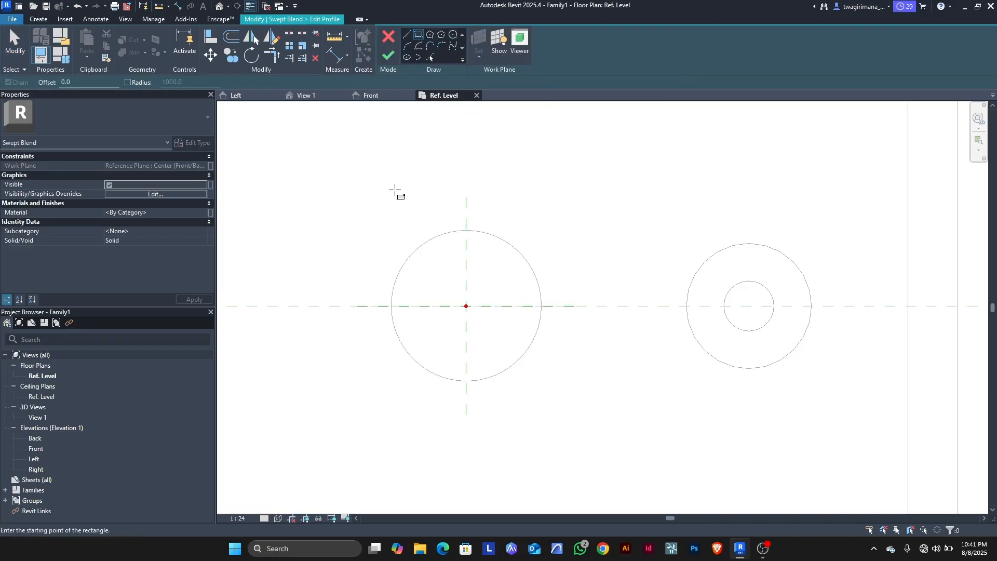
pyautogui.click(392, 225)
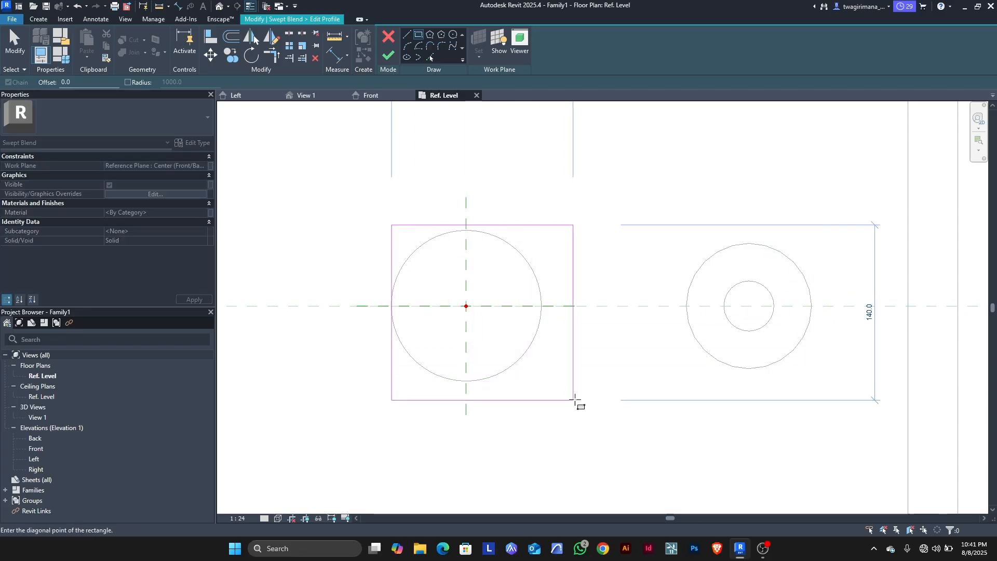
pyautogui.click(592, 424)
pyautogui.press('Escape')
pyautogui.press('Escape')
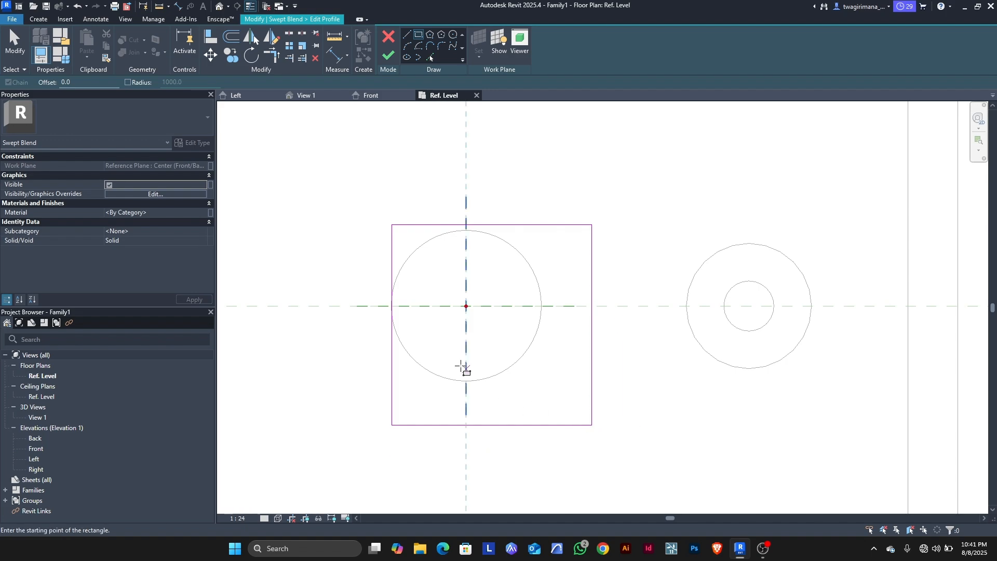
# Centre the square profile around the circle and finish the swept blend, displaying it in the 3D view
pyautogui.moveTo(325, 192)
pyautogui.mouseDown()
pyautogui.moveTo(452, 384)
pyautogui.moveTo(649, 475)
pyautogui.moveTo(629, 450)
pyautogui.mouseUp()
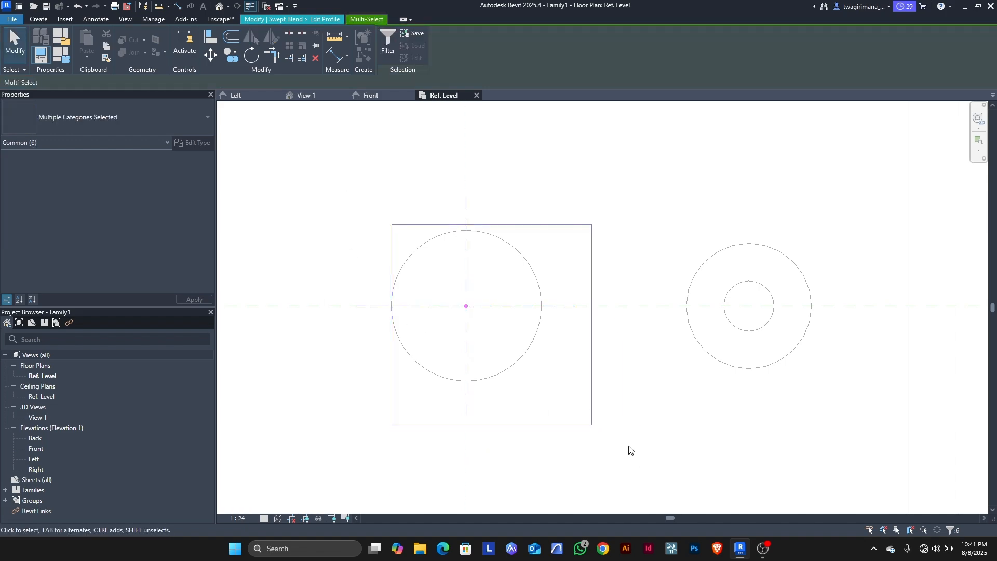
pyautogui.press('Left')
pyautogui.press('Left')
pyautogui.press('Left')
pyautogui.press('Left')
pyautogui.press('Left')
pyautogui.press('Left')
pyautogui.press('Left')
pyautogui.press('Left')
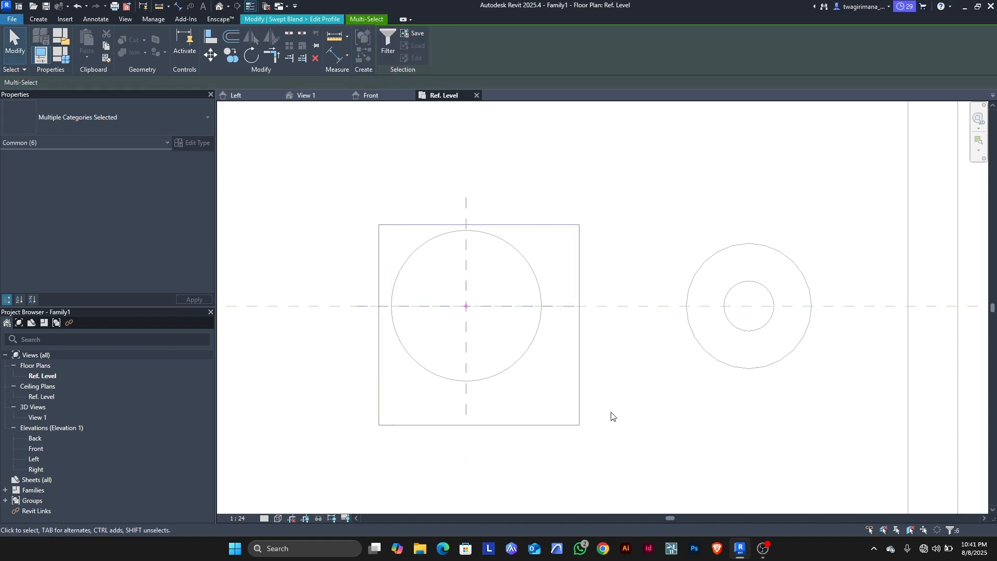
pyautogui.press('Up')
pyautogui.press('Up')
pyautogui.press('Up')
pyautogui.press('Up')
pyautogui.press('Up')
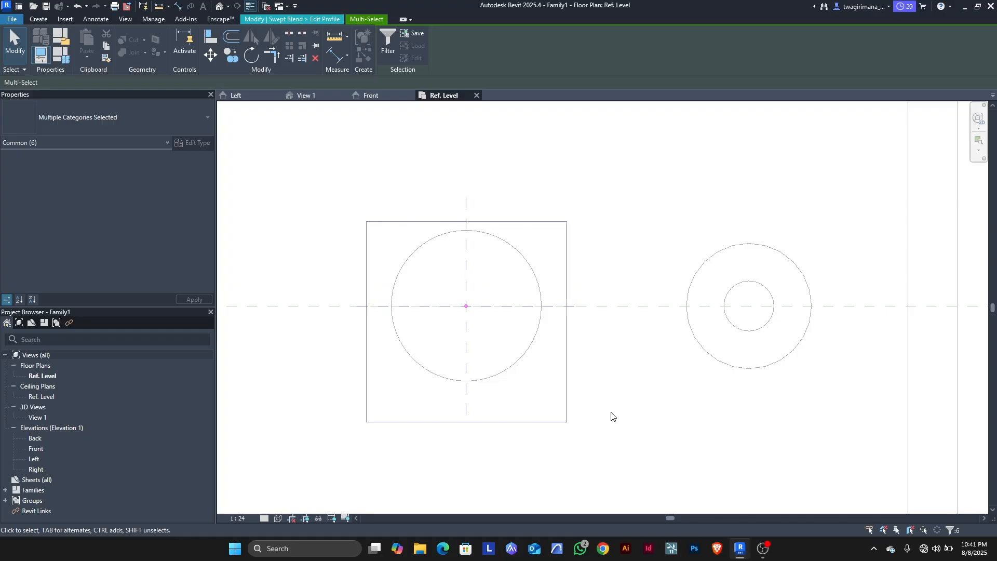
pyautogui.click(373, 153)
pyautogui.click(385, 58)
pyautogui.click(385, 58)
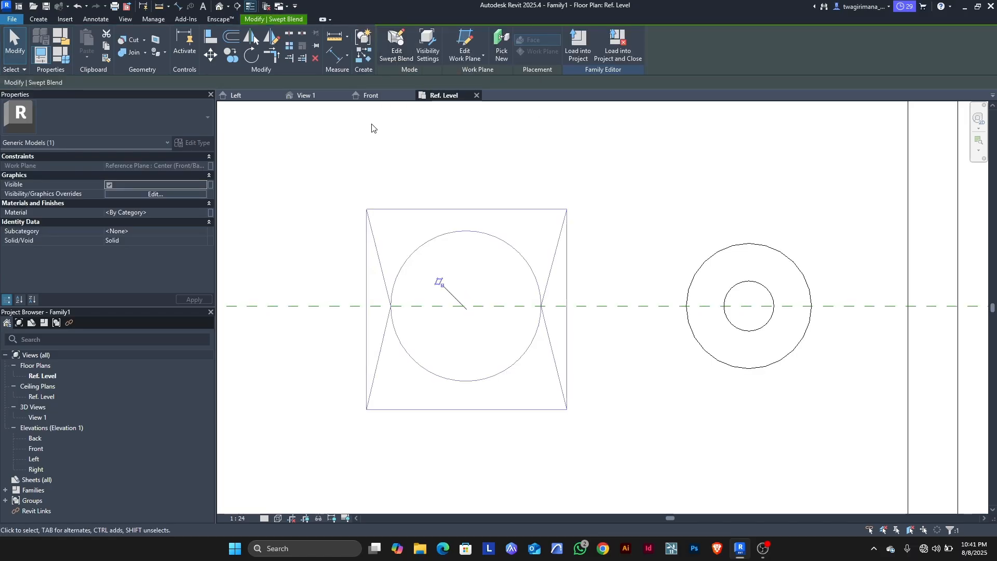
pyautogui.click(299, 98)
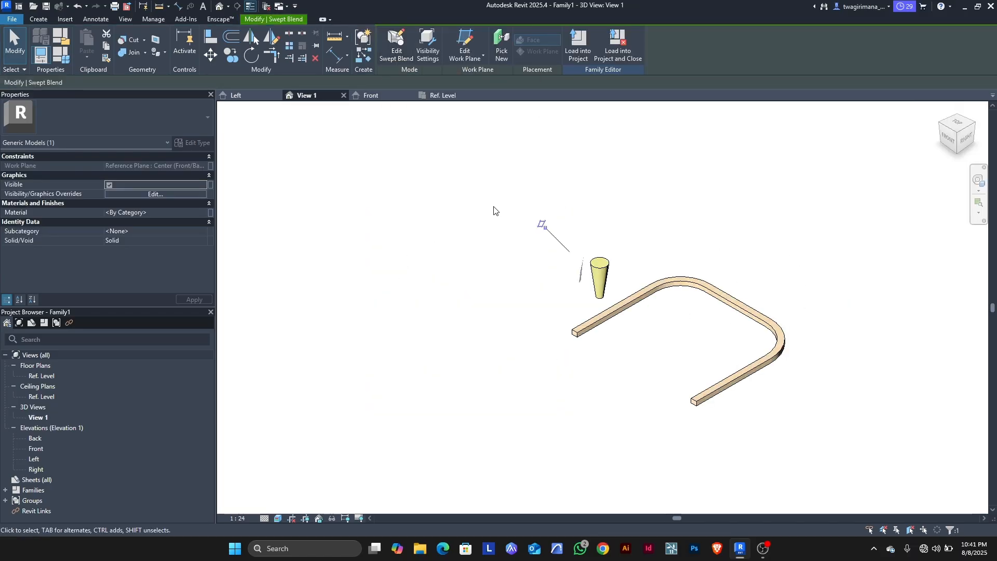
pyautogui.click(517, 280)
pyautogui.scroll(5, 571, 264)
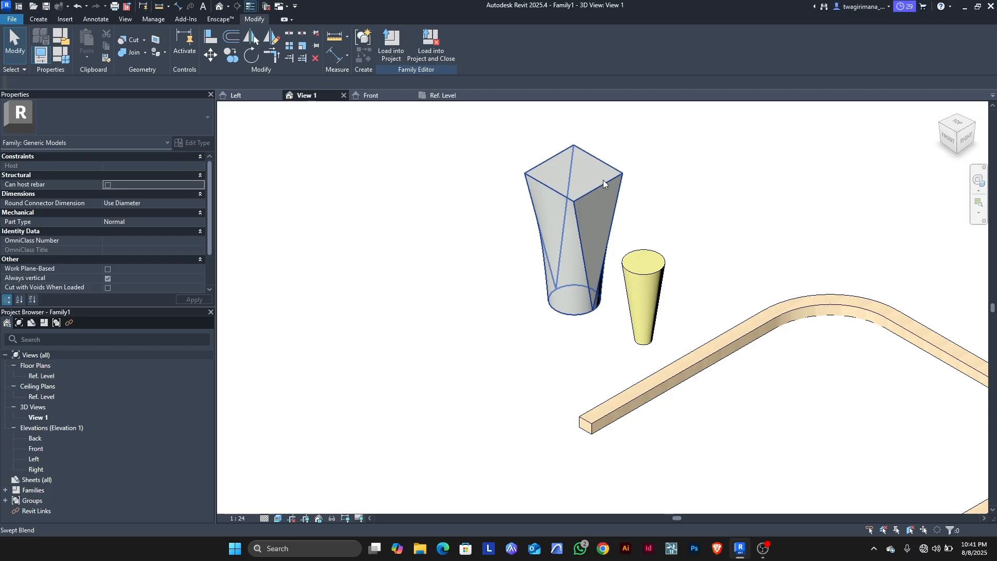
# Assign the Cherry wood material from the AEC Materials library to the circle-to-square swept blend
pyautogui.click(552, 312)
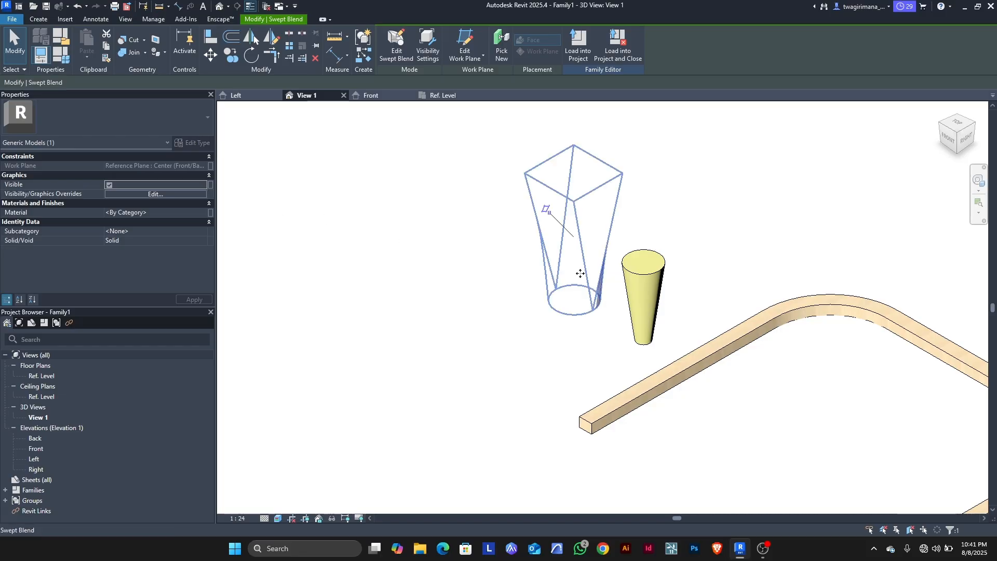
pyautogui.click(383, 256)
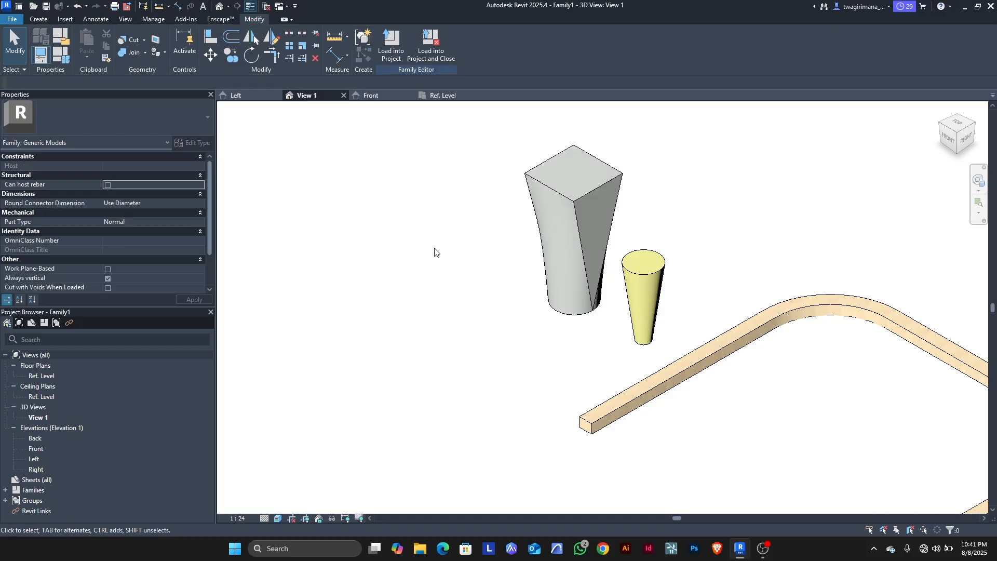
pyautogui.click(559, 204)
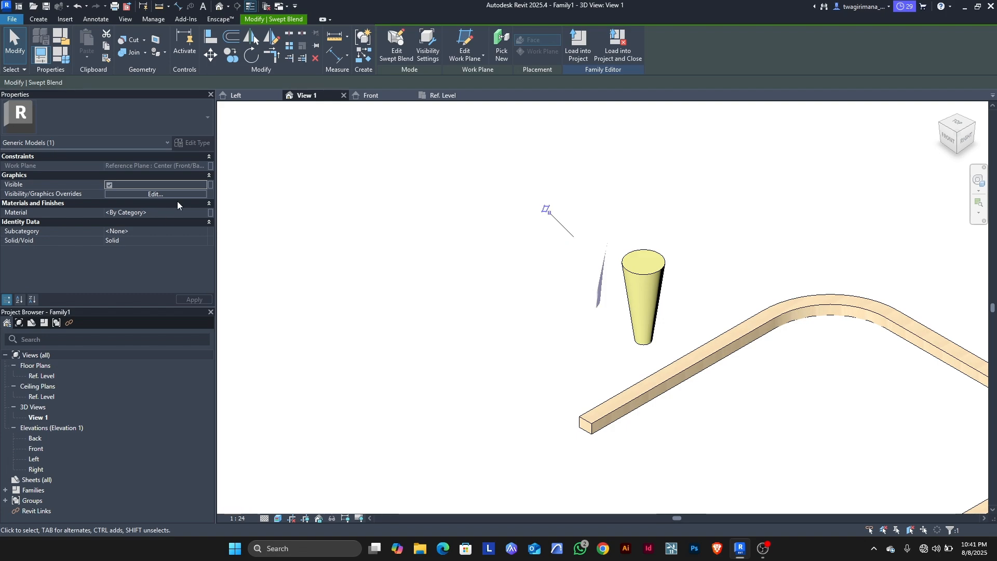
pyautogui.click(211, 213)
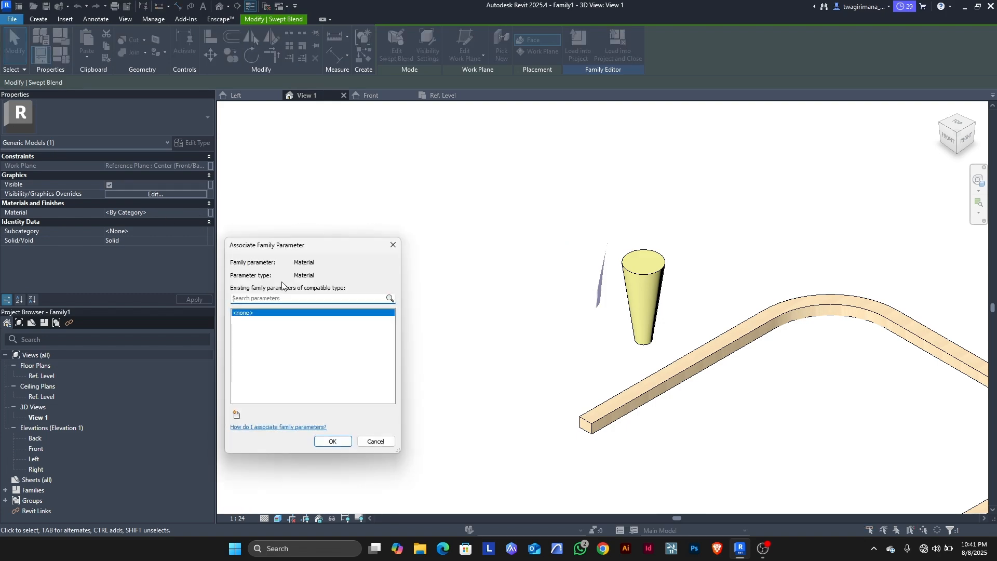
pyautogui.click(375, 443)
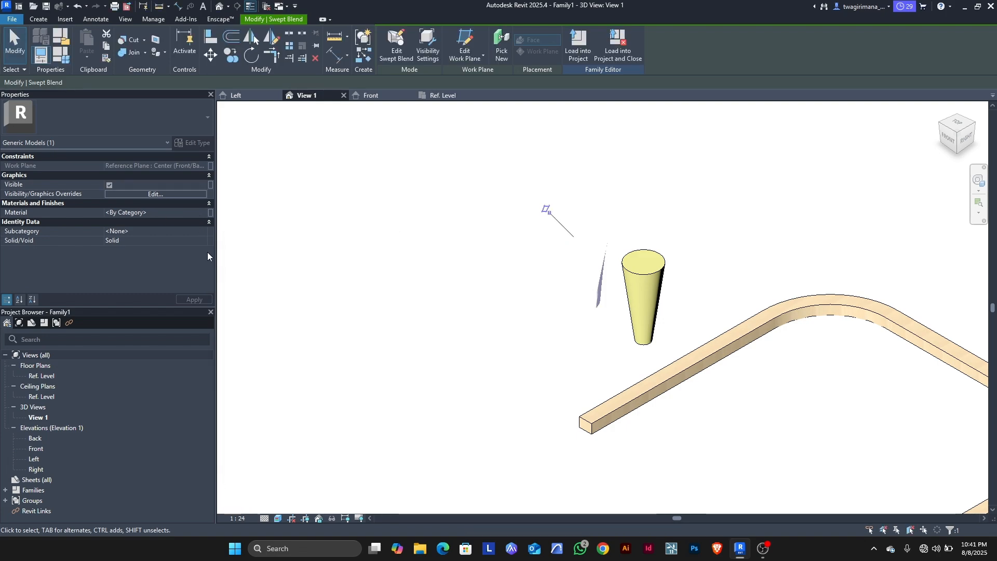
pyautogui.click(201, 211)
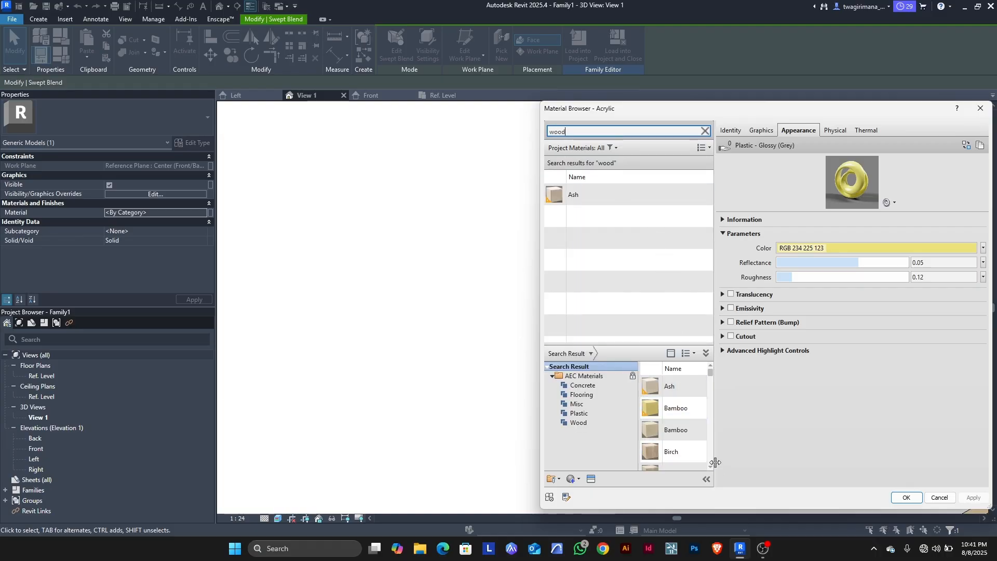
pyautogui.moveTo(715, 462); pyautogui.dragTo(808, 462)
pyautogui.scroll(-5, 737, 436)
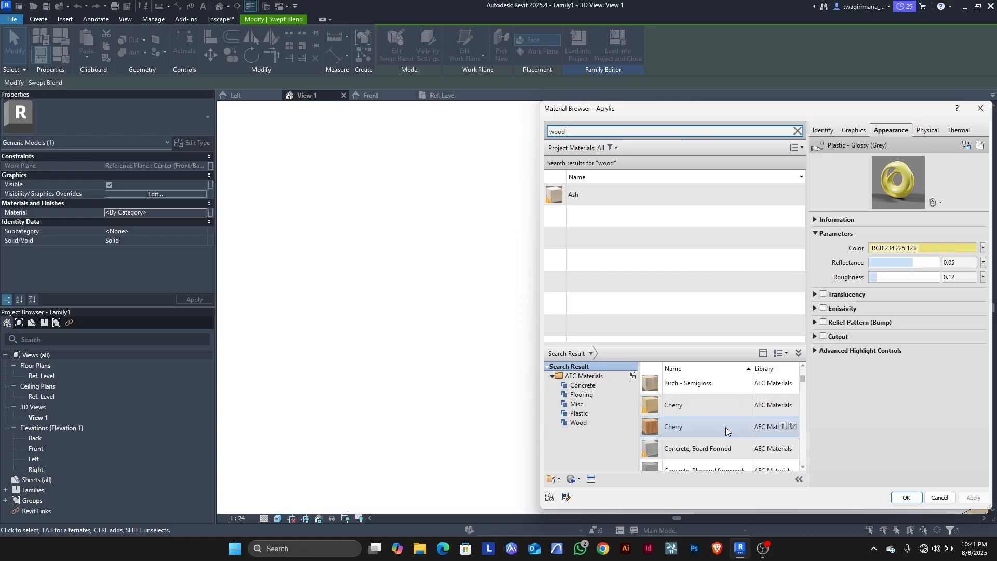
pyautogui.click(792, 426)
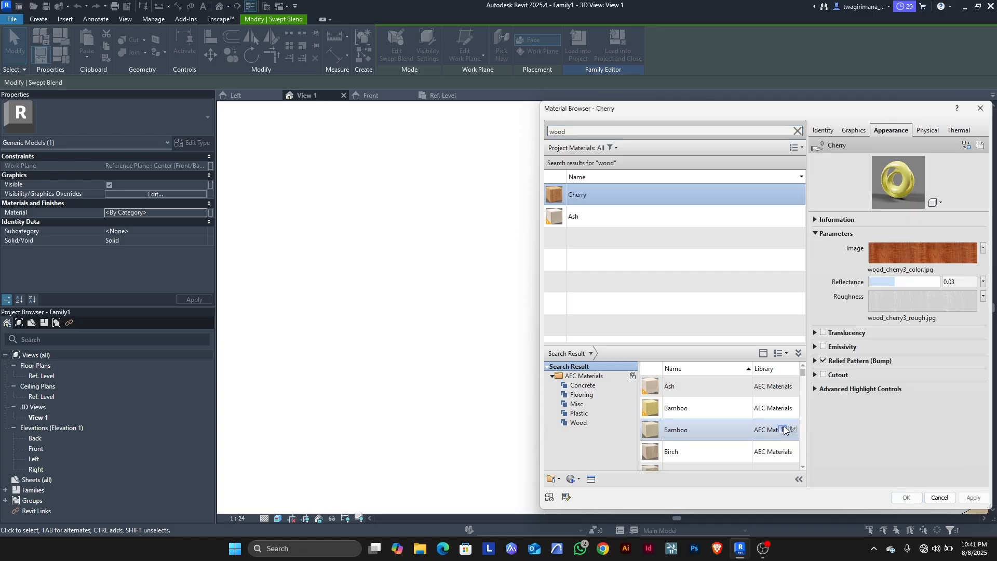
pyautogui.click(906, 498)
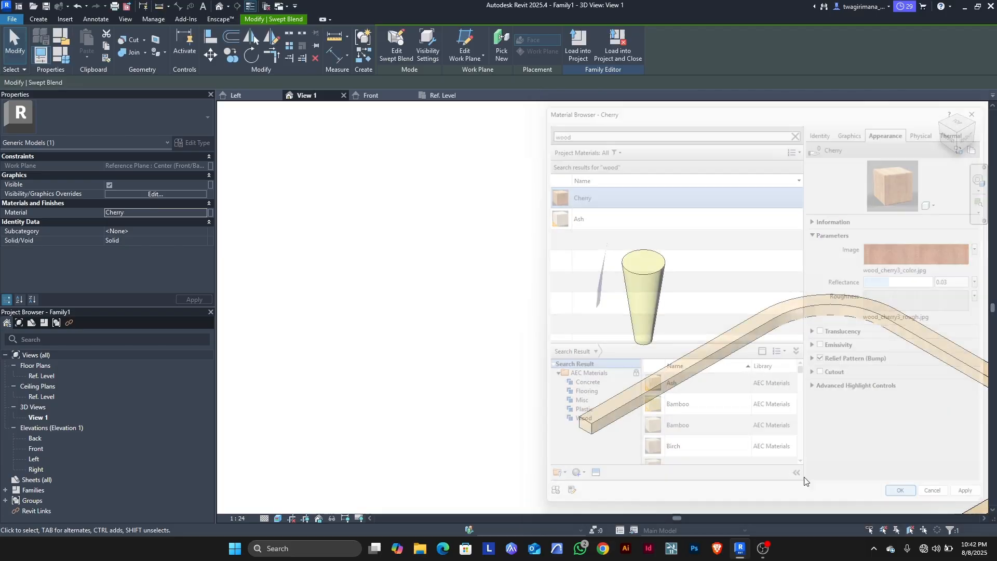
pyautogui.click(455, 397)
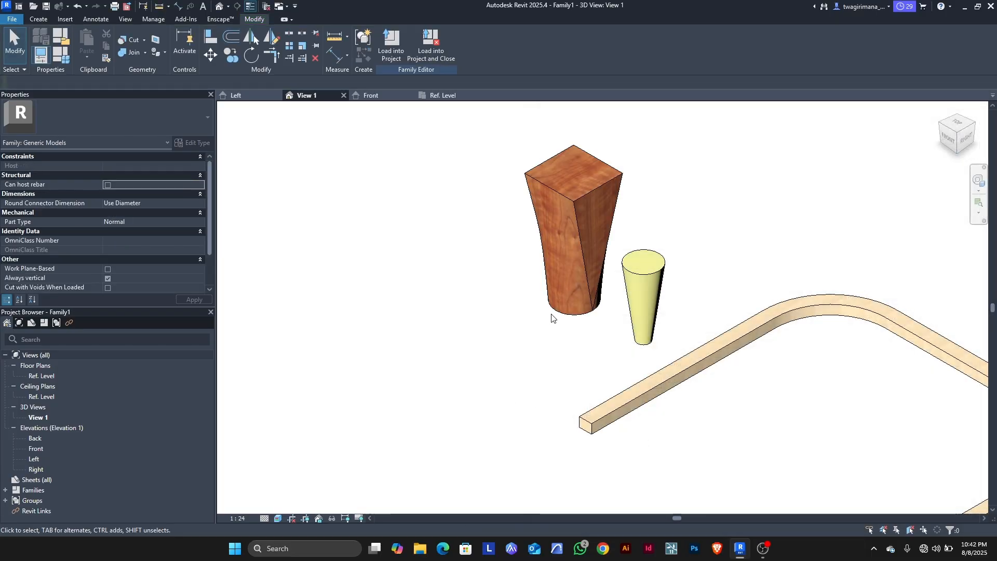
pyautogui.scroll(5, 584, 185)
pyautogui.scroll(-3, 552, 189)
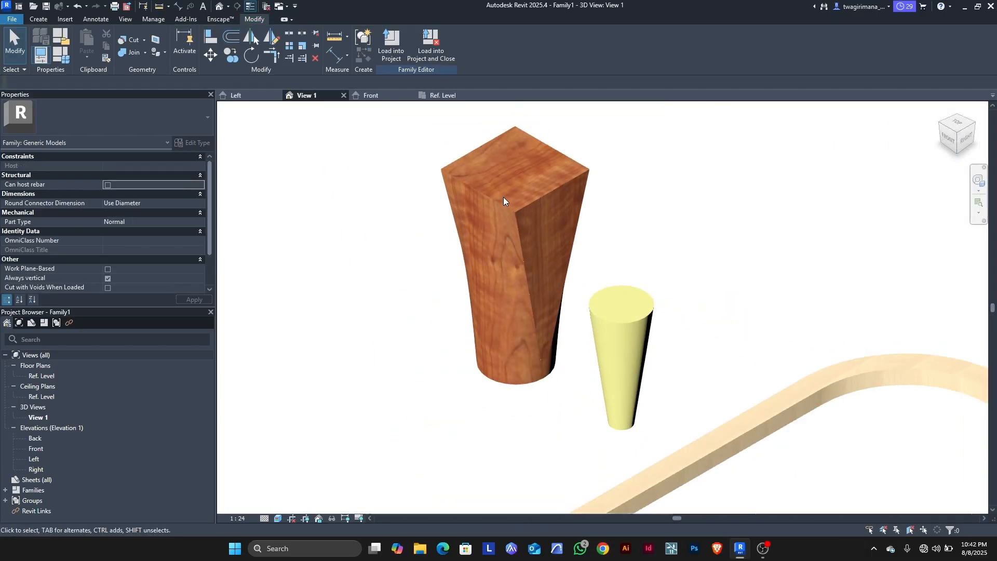
pyautogui.scroll(-5, 499, 203)
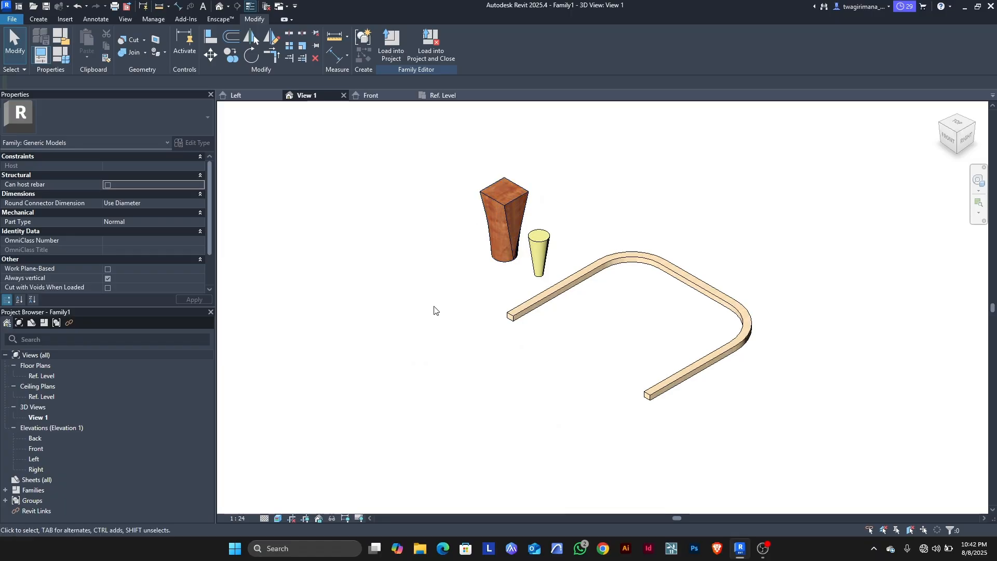
pyautogui.scroll(1, 563, 309)
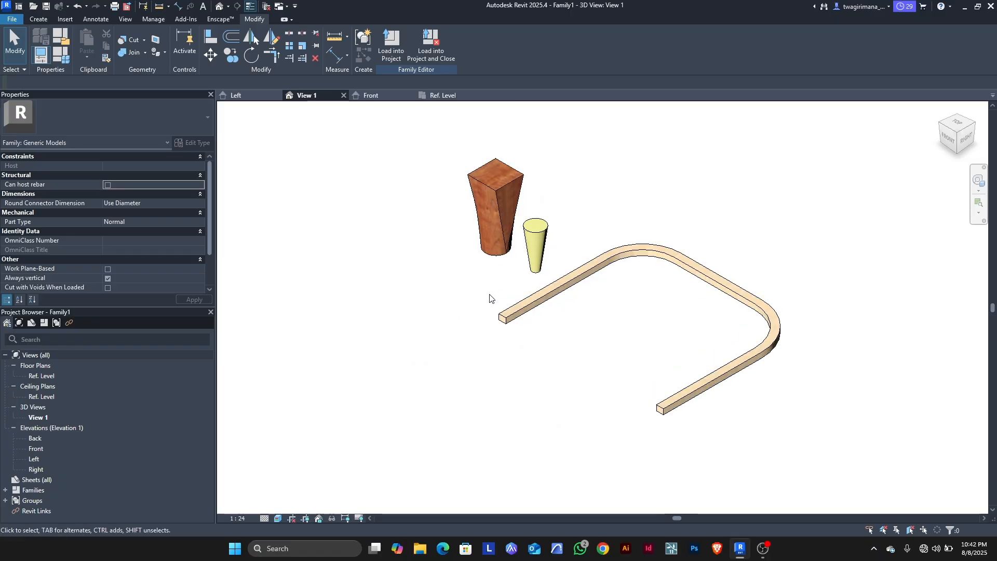
pyautogui.scroll(-1, 492, 297)
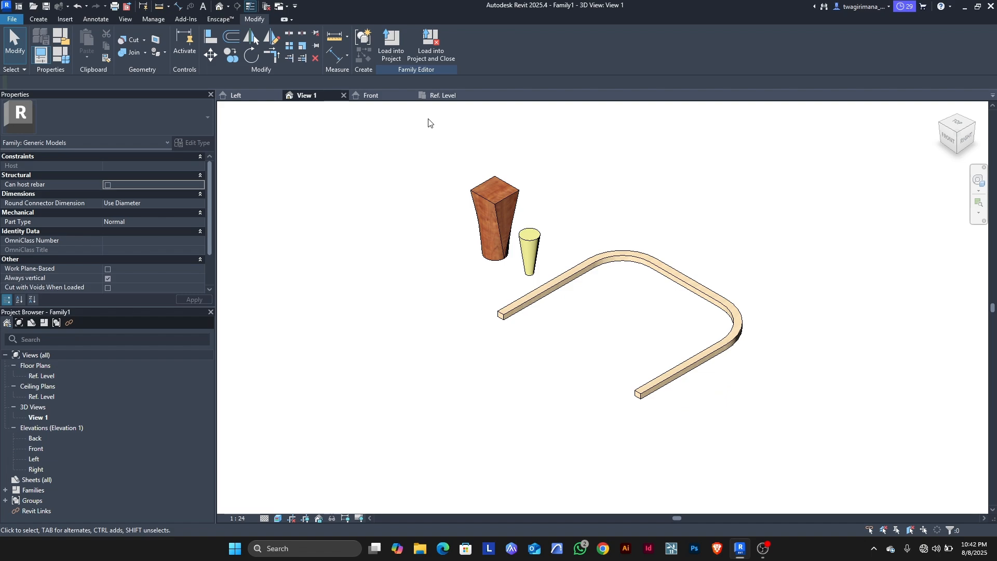
# Open the Front elevation and start a new solid revolve
pyautogui.click(374, 96)
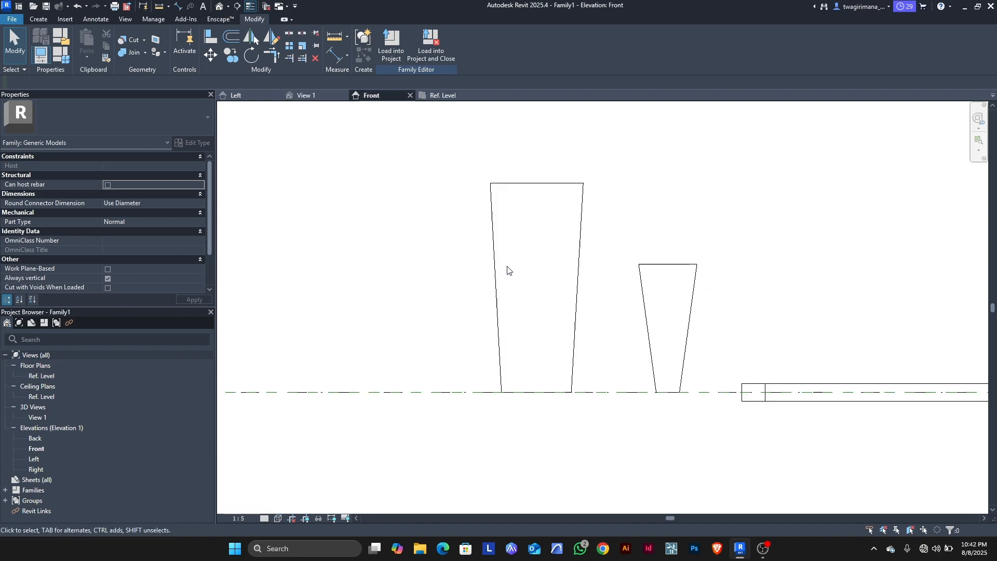
pyautogui.scroll(-2, 568, 300)
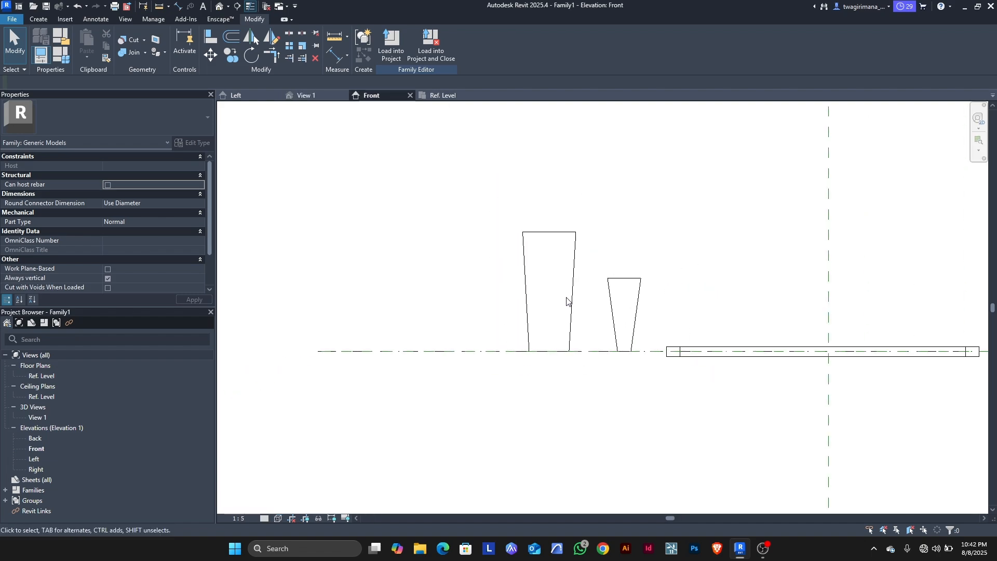
pyautogui.click(45, 18)
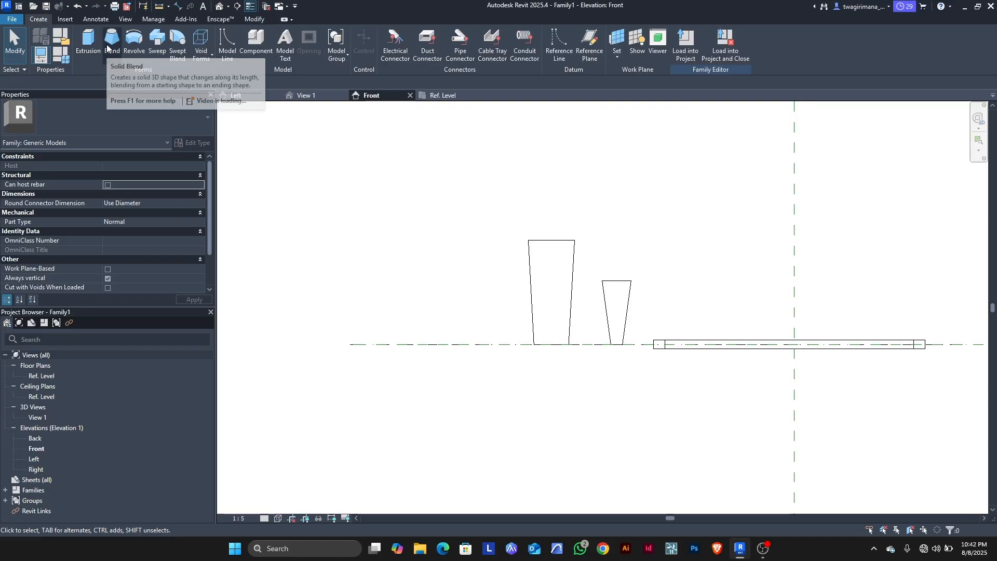
pyautogui.click(129, 44)
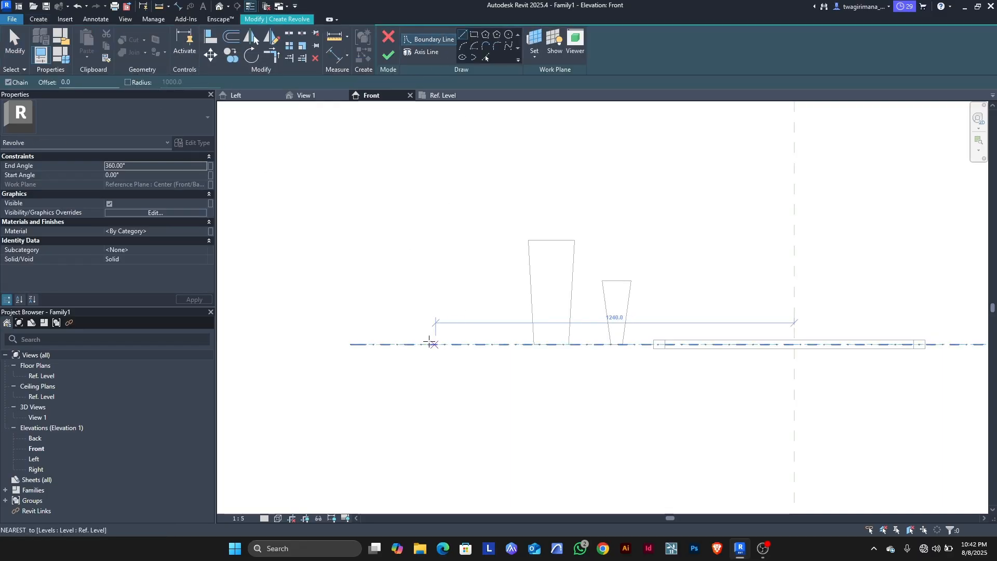
# Try to finish the revolve from a single 400 mm vertical boundary line beside the Ash sweep, and delete that line
pyautogui.scroll(-4, 408, 348)
pyautogui.scroll(1, 667, 335)
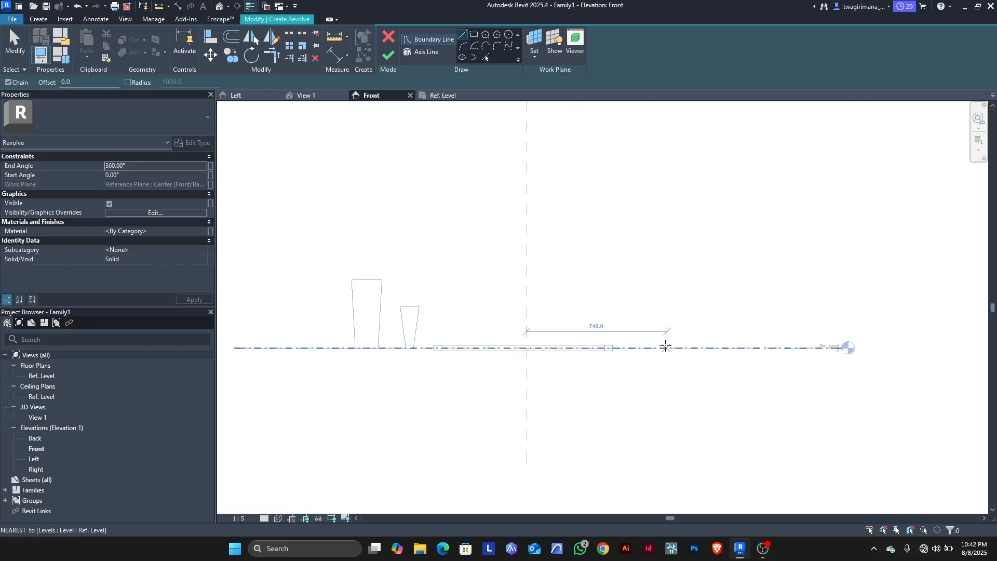
pyautogui.scroll(3, 668, 347)
pyautogui.click(620, 348)
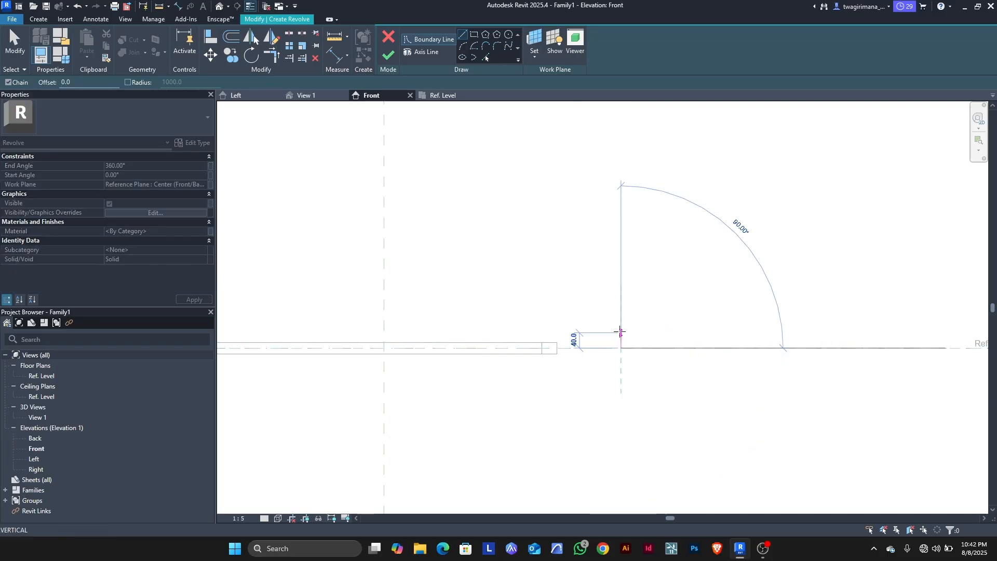
pyautogui.click(621, 195)
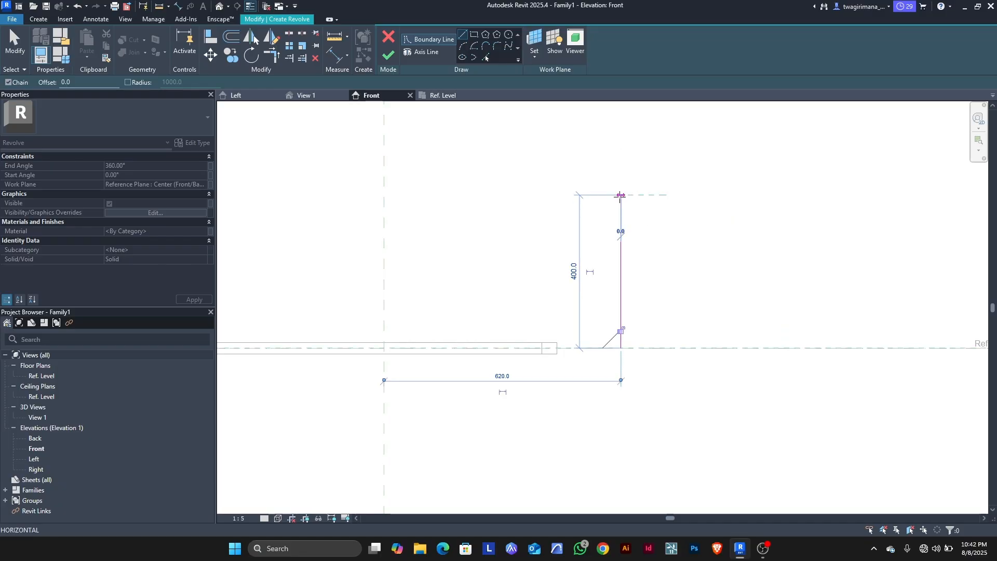
pyautogui.click(388, 56)
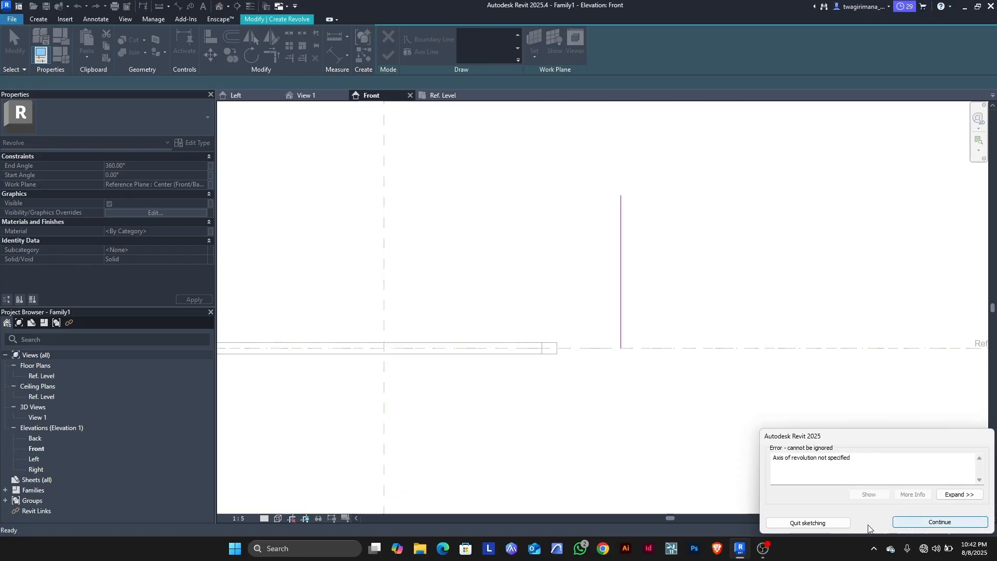
pyautogui.click(927, 524)
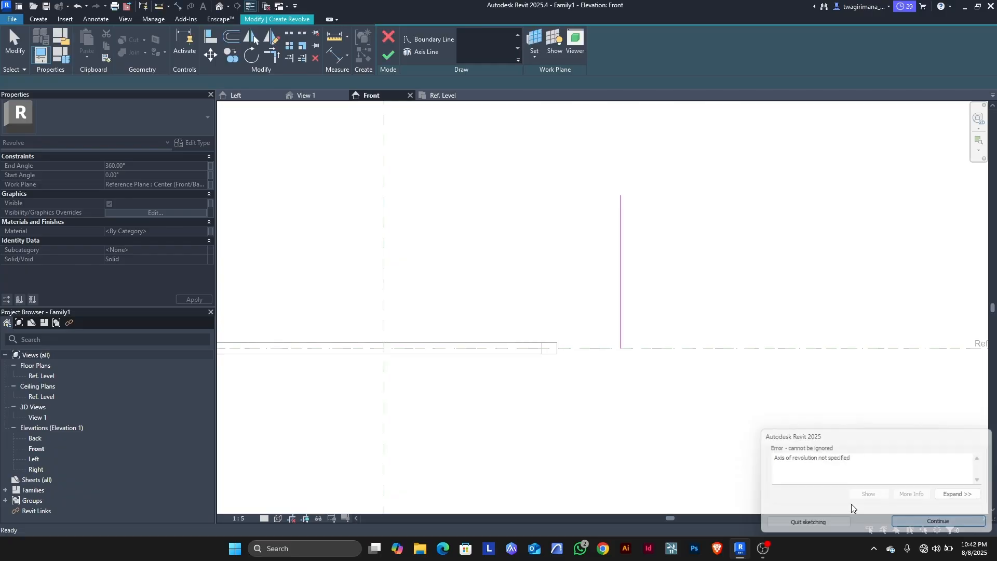
pyautogui.click(626, 281)
pyautogui.press('Delete')
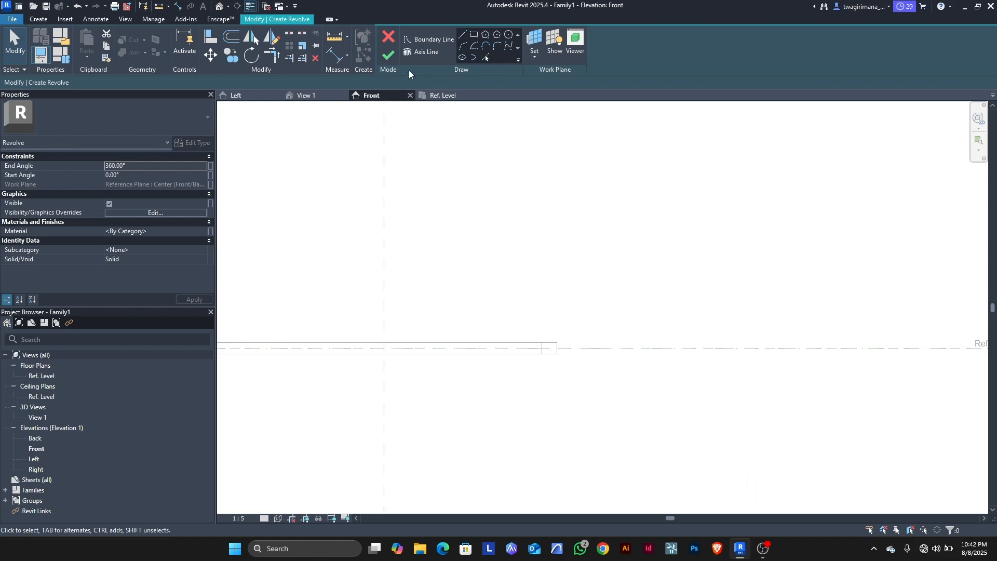
# Draw a 480 mm vertical axis line up from the reference level, 720 mm from the vertical centre reference plane beyond the Ash sweep
pyautogui.click(423, 52)
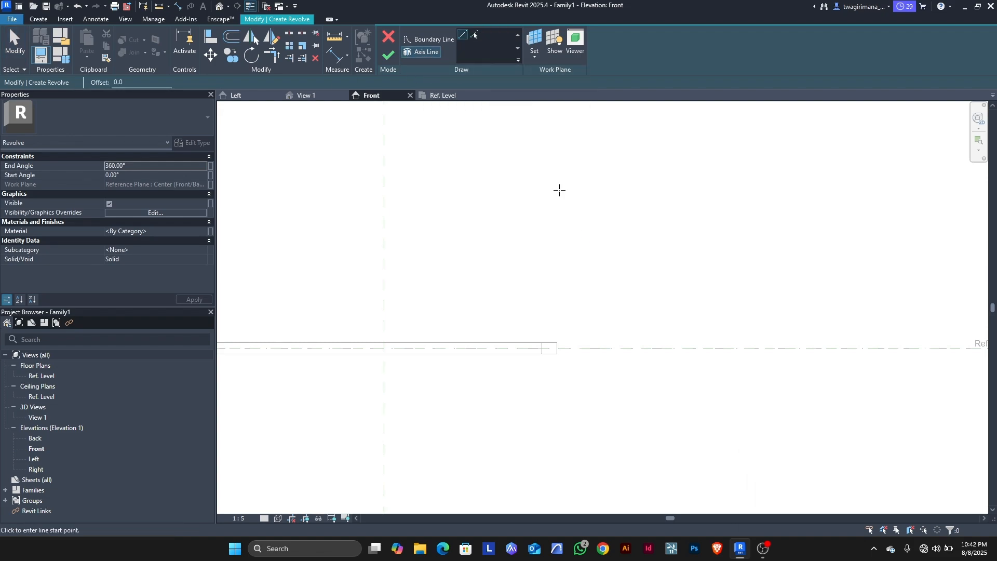
pyautogui.click(660, 348)
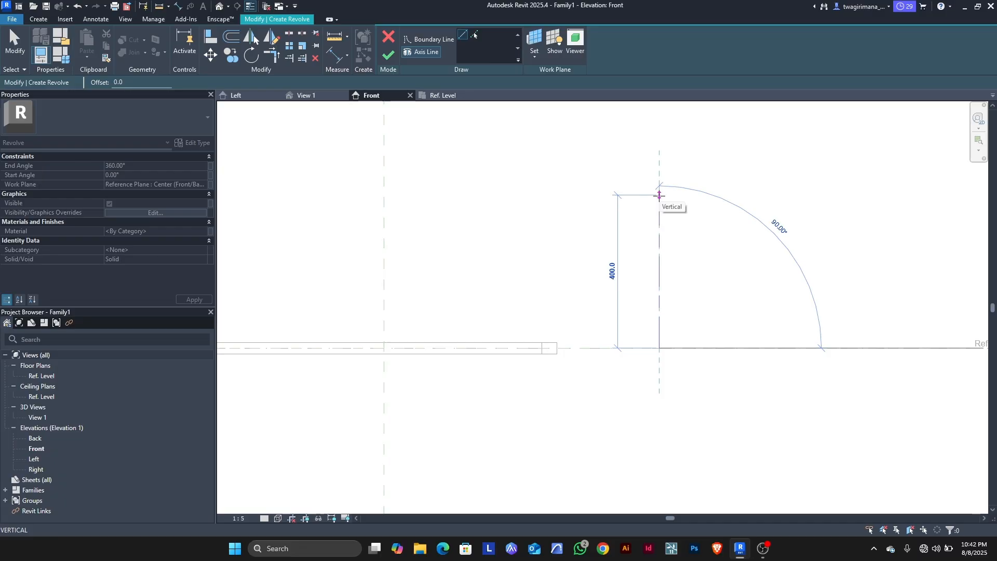
pyautogui.click(660, 165)
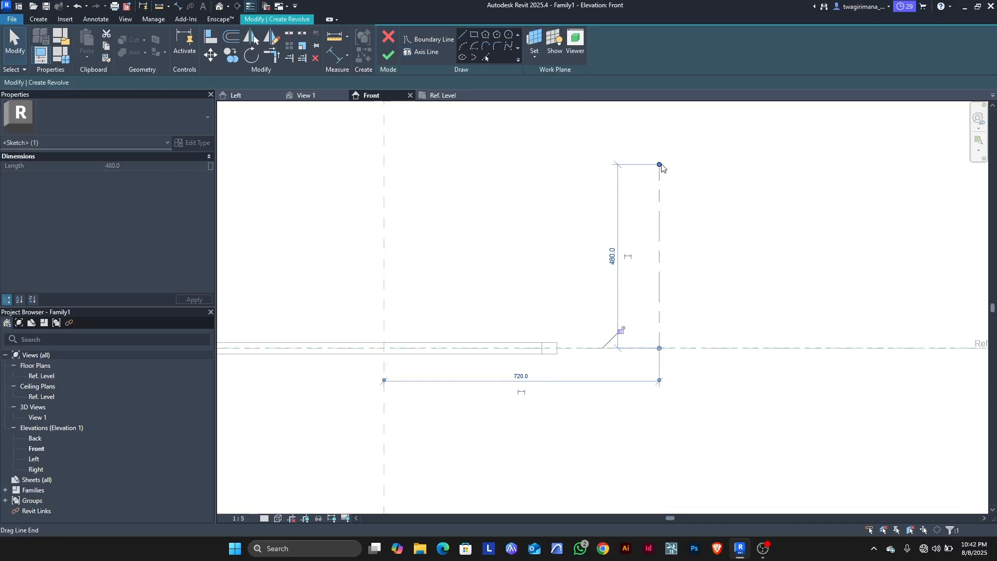
pyautogui.click(602, 287)
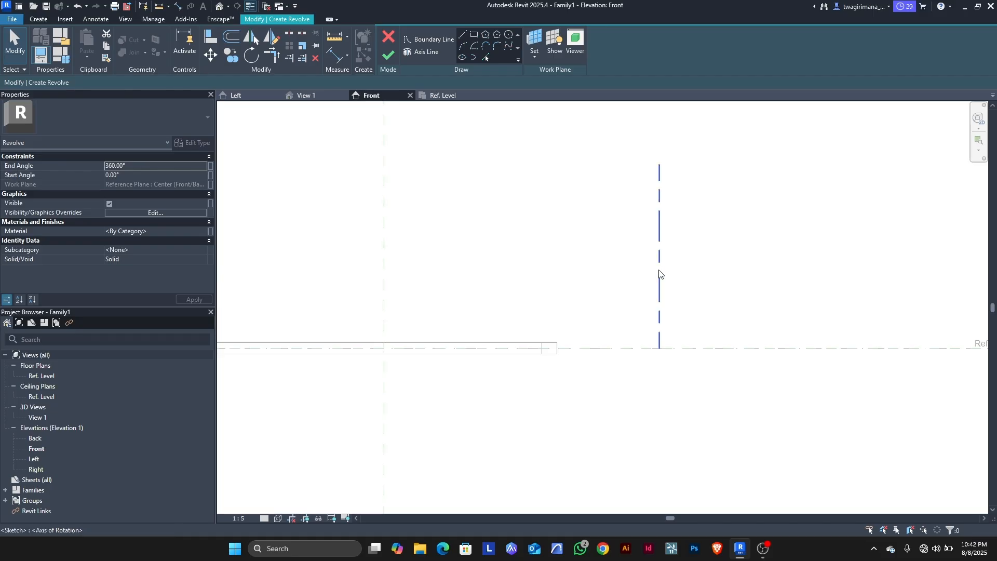
# Draw a closed rectangular boundary 80 mm wide and 340 mm high against the axis line, standing on the reference level
pyautogui.click(426, 40)
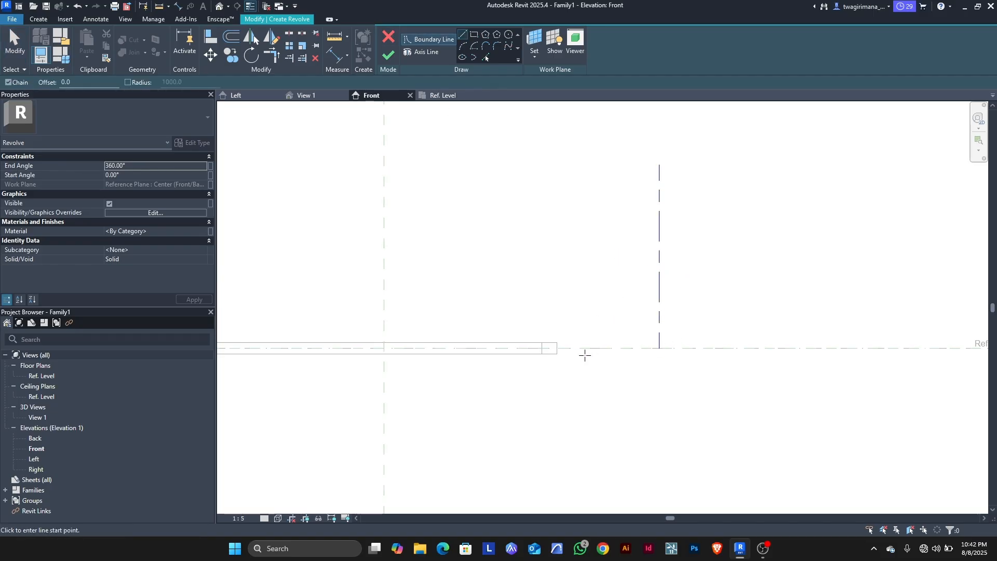
pyautogui.scroll(1, 676, 220)
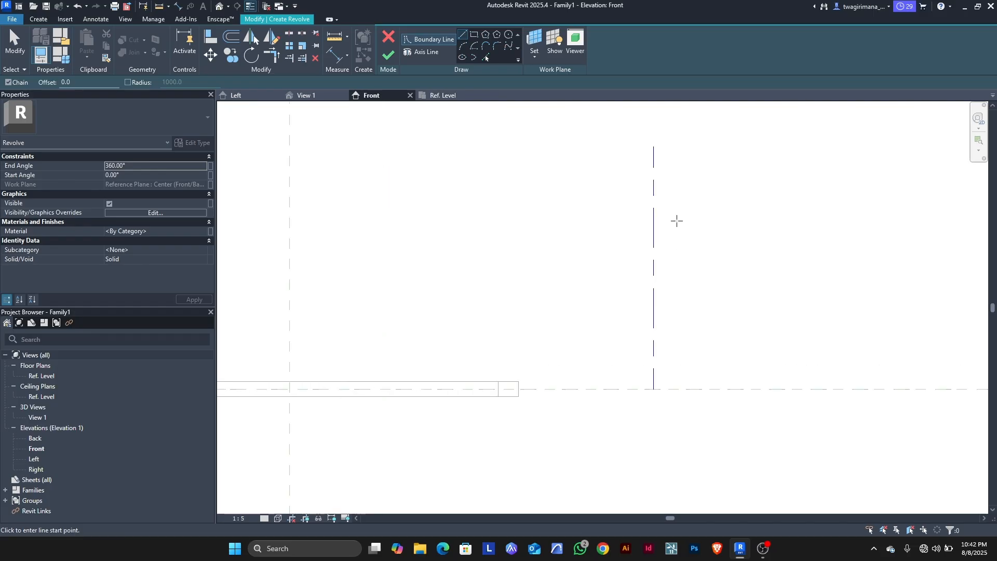
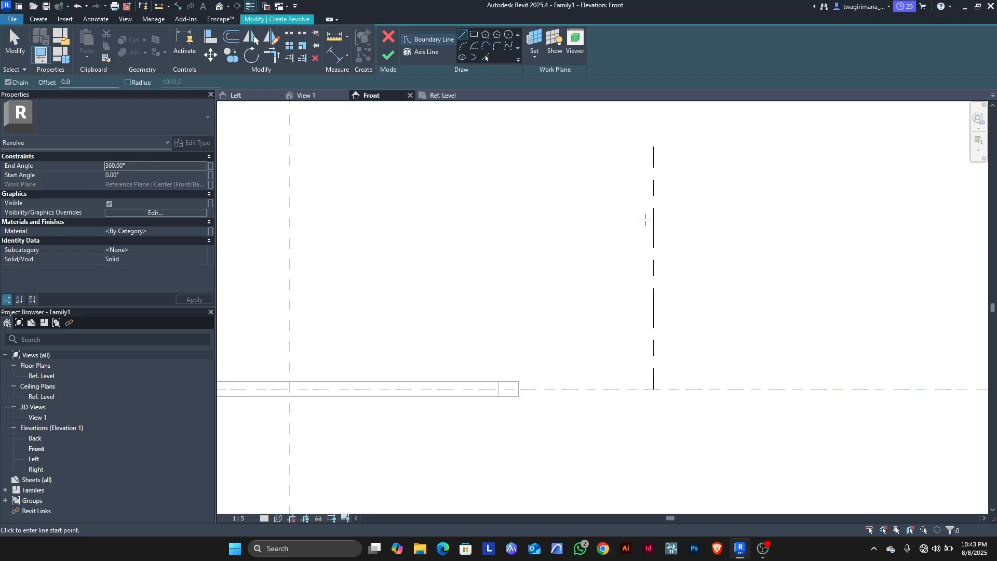
pyautogui.click(653, 217)
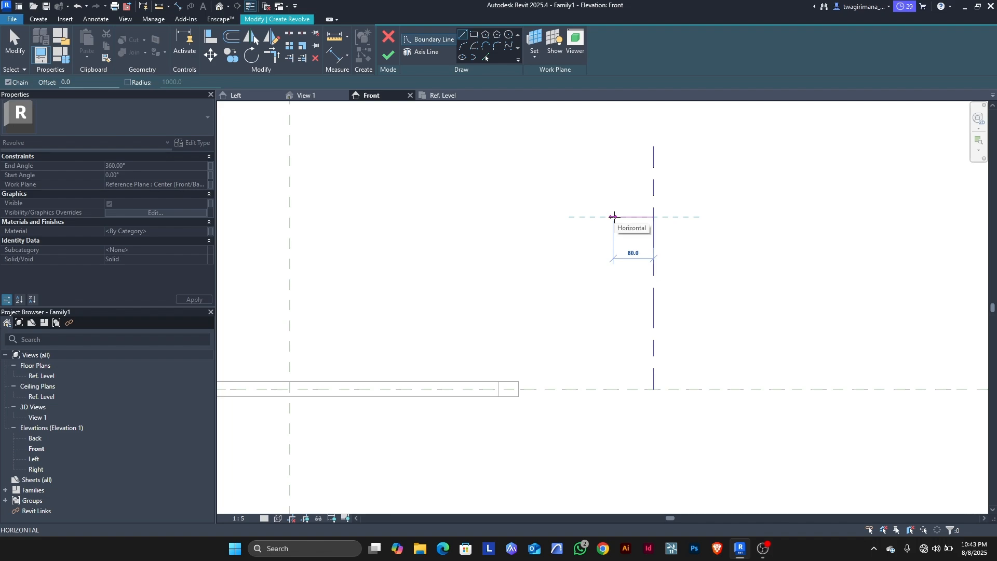
pyautogui.click(614, 217)
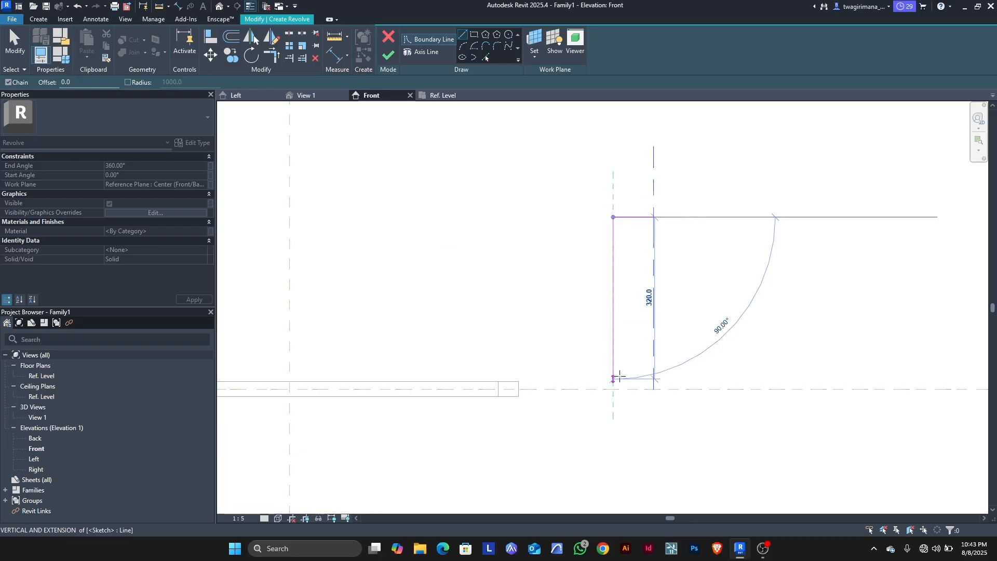
pyautogui.click(614, 388)
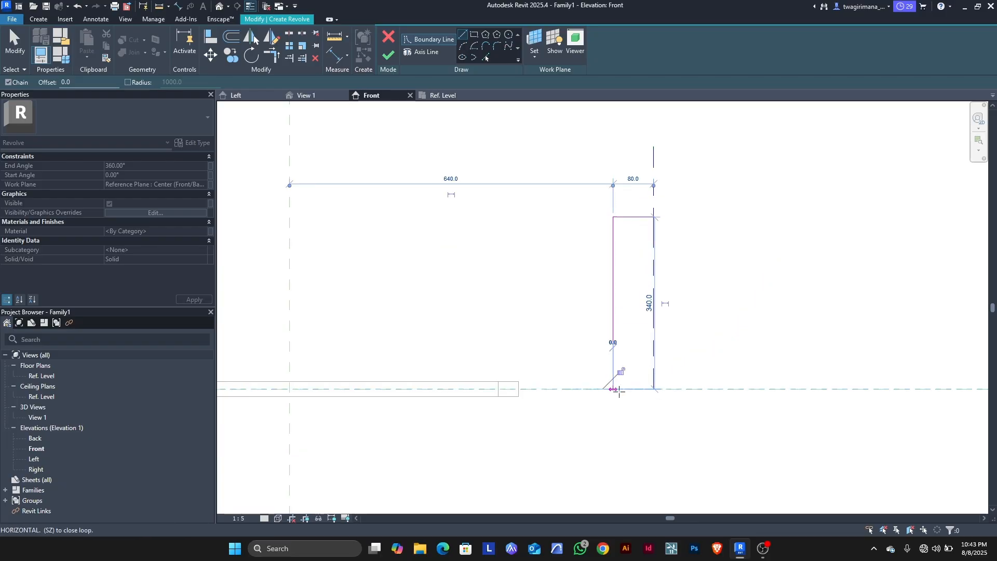
pyautogui.click(653, 389)
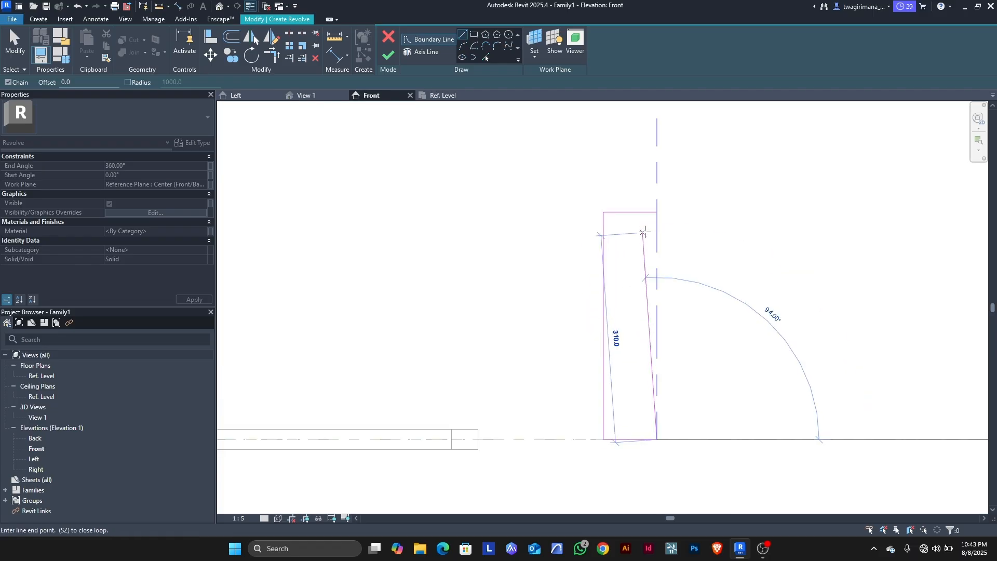
pyautogui.scroll(5, 646, 229)
pyautogui.click(675, 181)
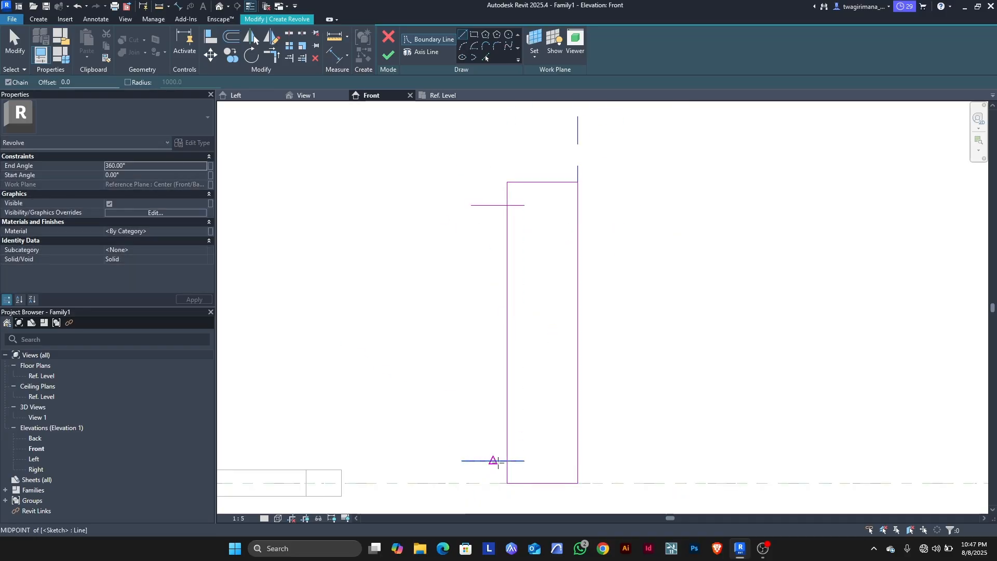
# Split the profile's outer vertical edge at mid-height and trim both halves to the short horizontal lines near its upper and lower ends
pyautogui.press('s')
pyautogui.press('l')
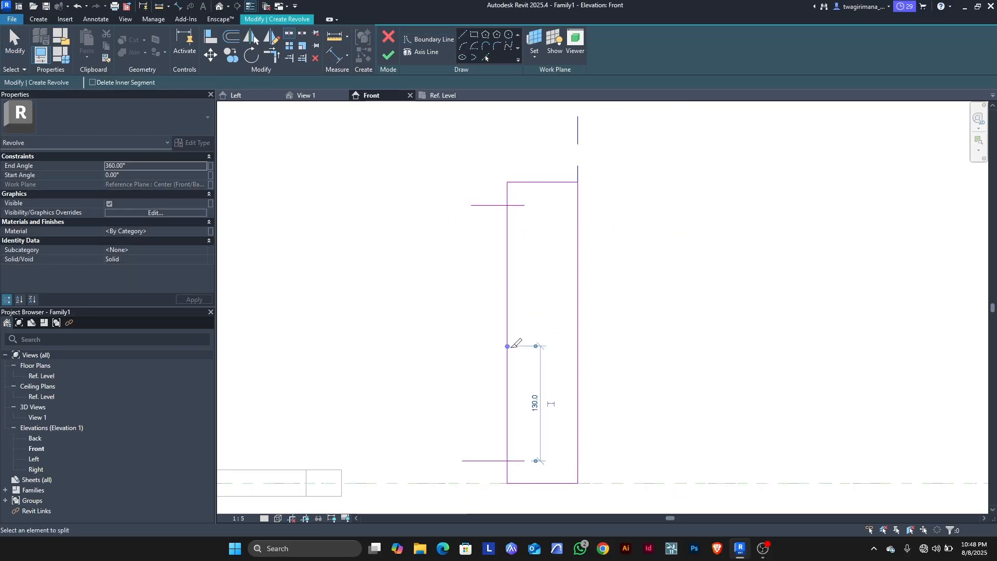
pyautogui.click(507, 346)
pyautogui.press('t')
pyautogui.press('r')
pyautogui.click(507, 194)
pyautogui.click(514, 206)
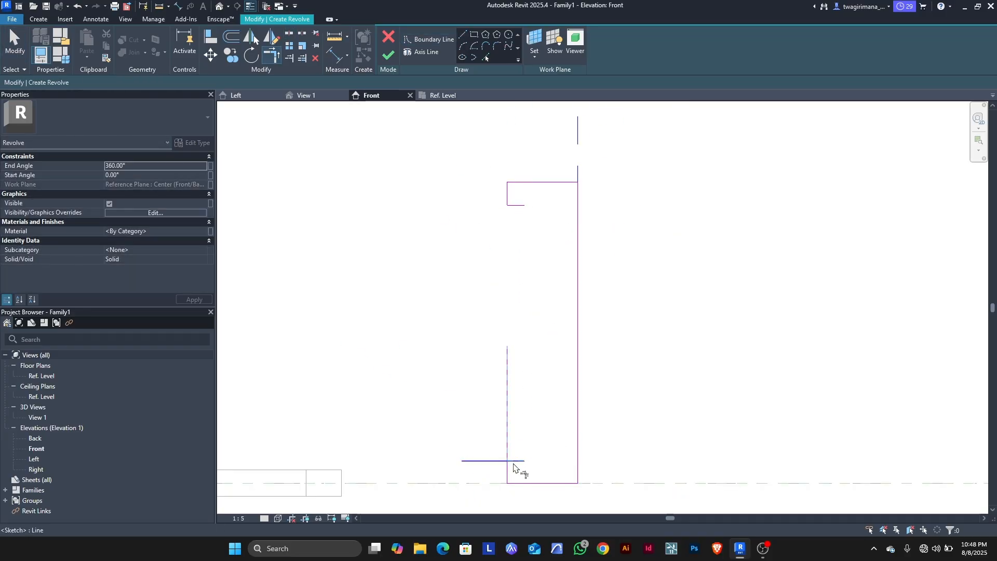
pyautogui.click(515, 461)
pyautogui.click(508, 474)
pyautogui.scroll(3, 509, 200)
pyautogui.press('Escape')
# Delete the lower short horizontal ledge and mirror the upper ledge about the profile's mid-height to replace it
pyautogui.scroll(-5, 509, 199)
pyautogui.click(520, 212)
pyautogui.click(519, 395)
pyautogui.press('Delete')
pyautogui.click(518, 214)
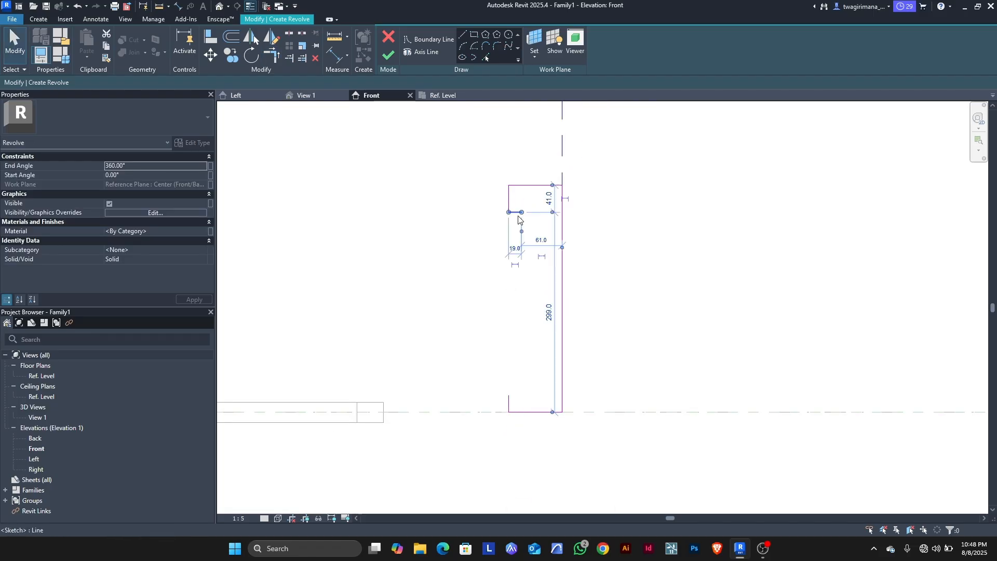
pyautogui.press('d')
pyautogui.press('m')
pyautogui.click(562, 298)
pyautogui.click(473, 296)
# Trim the mirrored lower ledge and the short vertical edge below it into a clean corner
pyautogui.press('t')
pyautogui.press('r')
pyautogui.scroll(2, 515, 397)
pyautogui.click(516, 377)
pyautogui.click(503, 405)
pyautogui.scroll(-2, 498, 402)
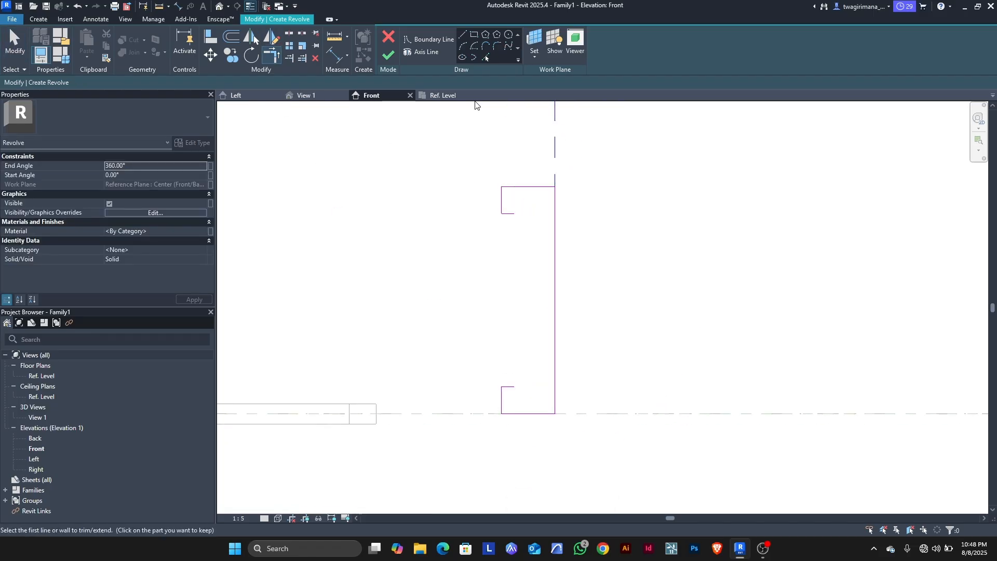
# Draw an arc of about 349 mm radius between the inner ends of the two ledges, bulging toward the axis
pyautogui.click(464, 46)
pyautogui.click(514, 213)
pyautogui.click(514, 386)
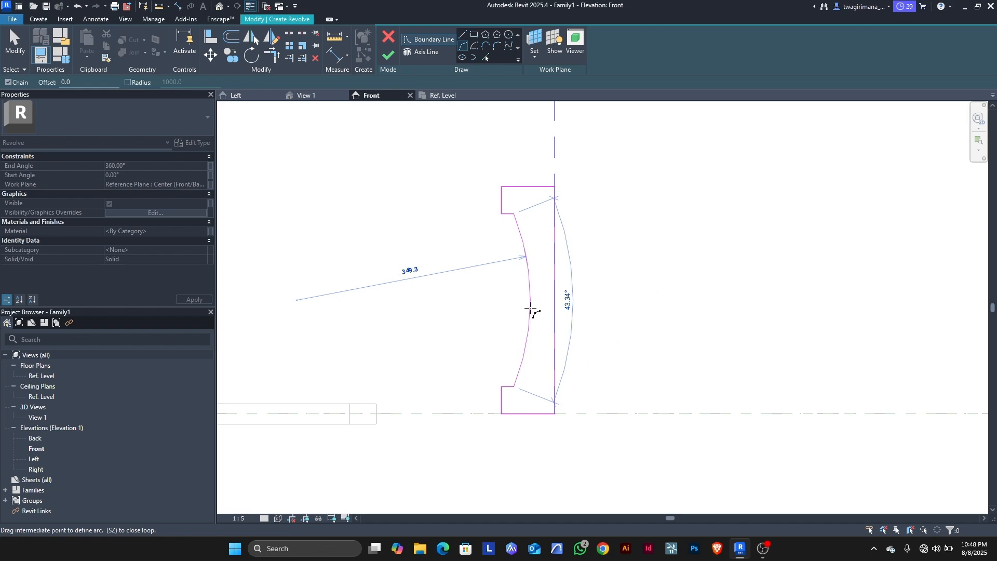
pyautogui.click(530, 305)
pyautogui.scroll(1, 499, 182)
# Add a fillet arc of about 27 mm radius between the upper ledge and the long concave arc
pyautogui.click(497, 47)
pyautogui.scroll(2, 504, 223)
pyautogui.click(548, 261)
pyautogui.click(535, 243)
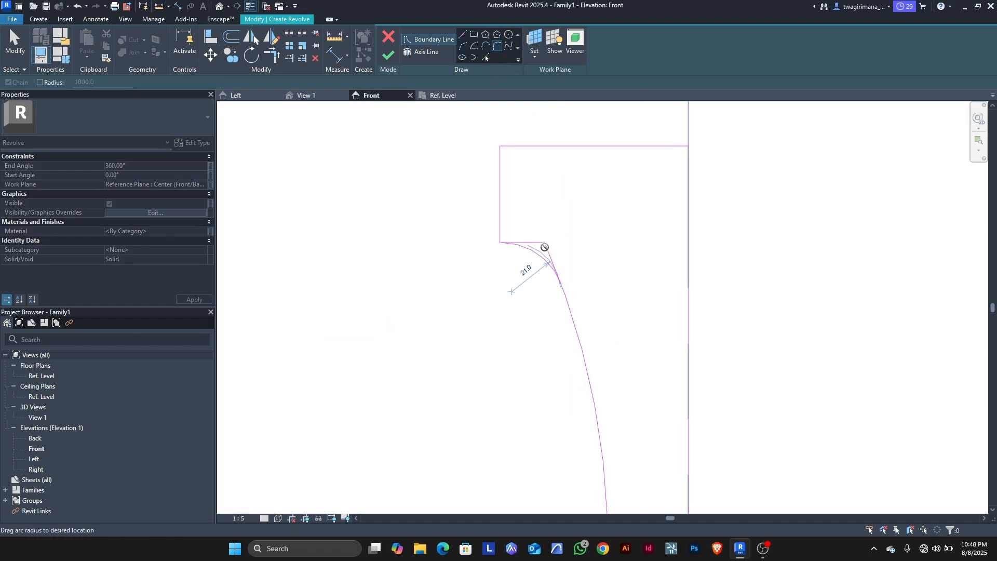
pyautogui.press('Escape')
pyautogui.scroll(2, 529, 243)
pyautogui.click(527, 245)
pyautogui.click(564, 264)
pyautogui.click(556, 271)
pyautogui.scroll(-5, 536, 197)
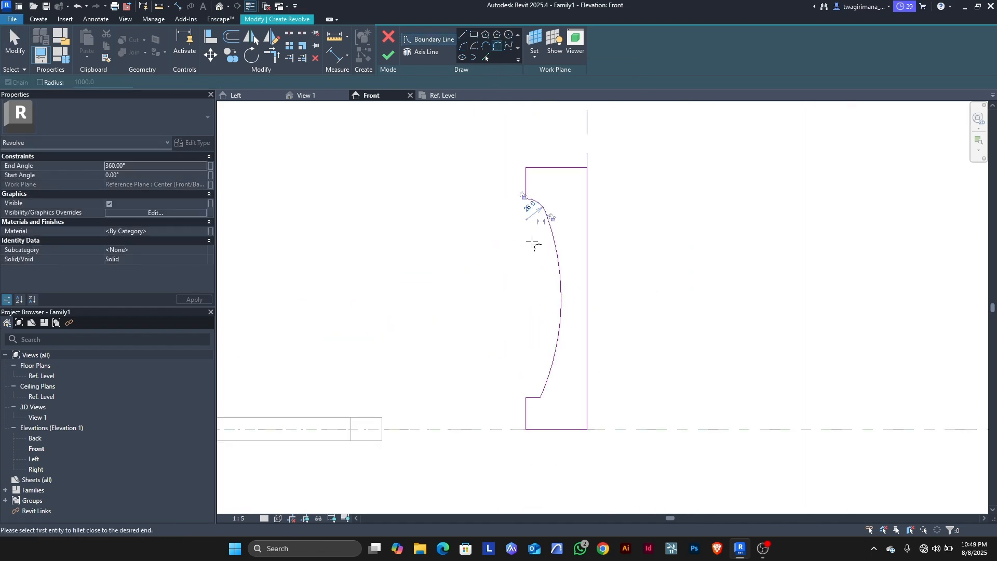
# Mirror the upper ledge fillet about the profile's mid-height to copy it to the lower ledge
pyautogui.press('Escape')
pyautogui.click(540, 204)
pyautogui.press('d')
pyautogui.press('m')
pyautogui.click(561, 298)
pyautogui.click(538, 298)
pyautogui.press('Escape')
# Trim the long concave arc and the lower ledge to meet the mirrored fillet
pyautogui.scroll(4, 541, 404)
pyautogui.press('t')
pyautogui.press('r')
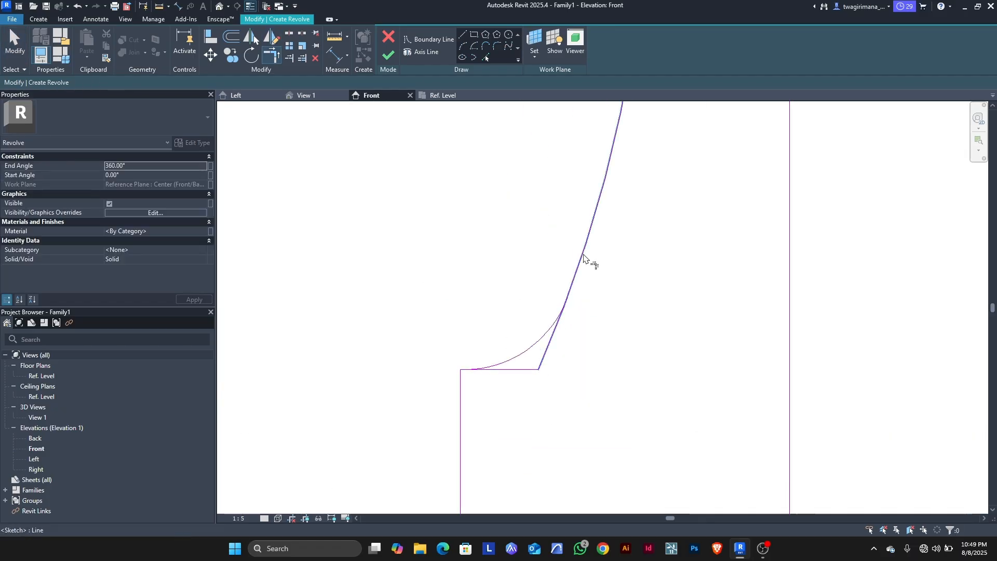
pyautogui.click(583, 255)
pyautogui.click(542, 337)
pyautogui.scroll(3, 475, 343)
pyautogui.click(444, 425)
pyautogui.click(543, 408)
pyautogui.scroll(-7, 491, 411)
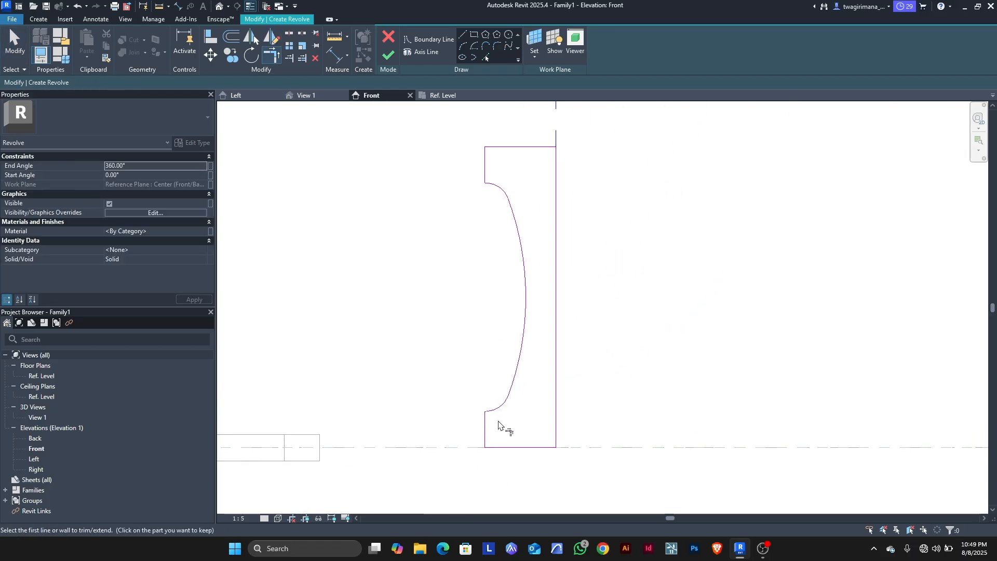
# Round the profile's upper outer corner with a fillet arc
pyautogui.click(495, 47)
pyautogui.scroll(6, 493, 126)
pyautogui.scroll(-4, 460, 210)
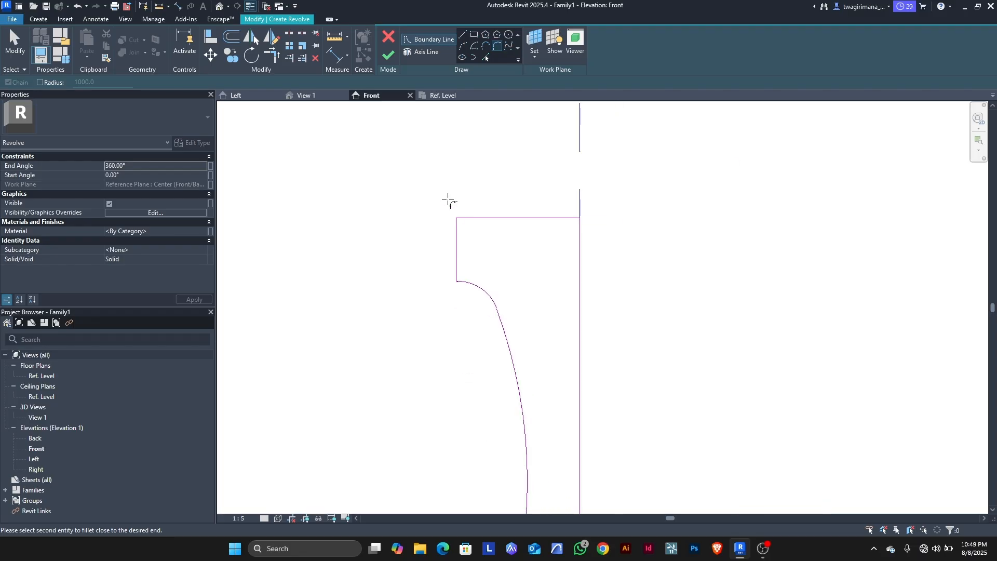
pyautogui.click(474, 218)
pyautogui.click(456, 236)
pyautogui.click(468, 230)
pyautogui.scroll(-3, 493, 187)
pyautogui.scroll(2, 496, 249)
# Mirror the upper corner fillet about mid-height onto the lower outer corner and trim the adjoining lines to it
pyautogui.press('Escape')
pyautogui.click(469, 168)
pyautogui.press('d')
pyautogui.press('m')
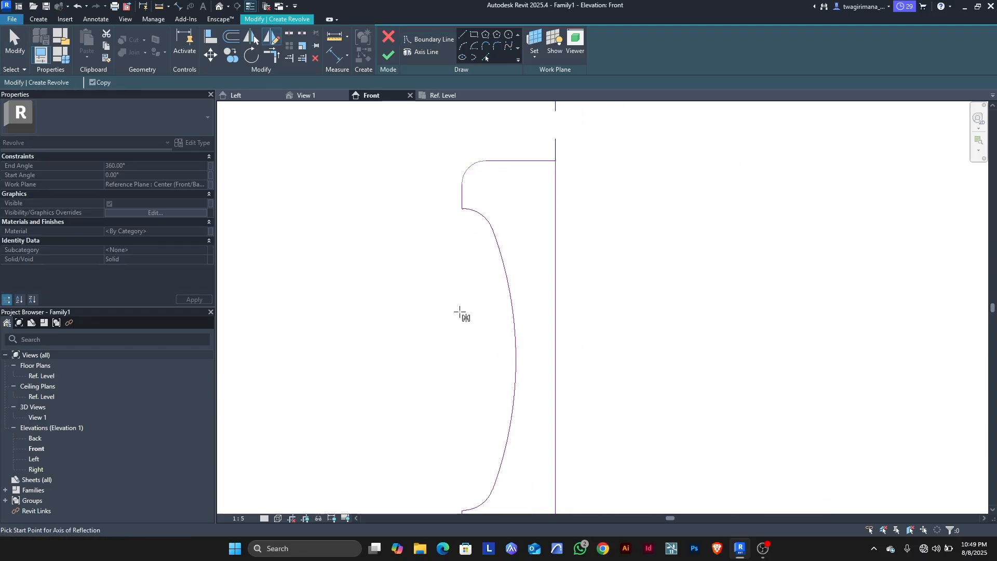
pyautogui.click(555, 359)
pyautogui.click(469, 359)
pyautogui.scroll(3, 481, 460)
pyautogui.press('t')
pyautogui.press('r')
pyautogui.scroll(-4, 487, 409)
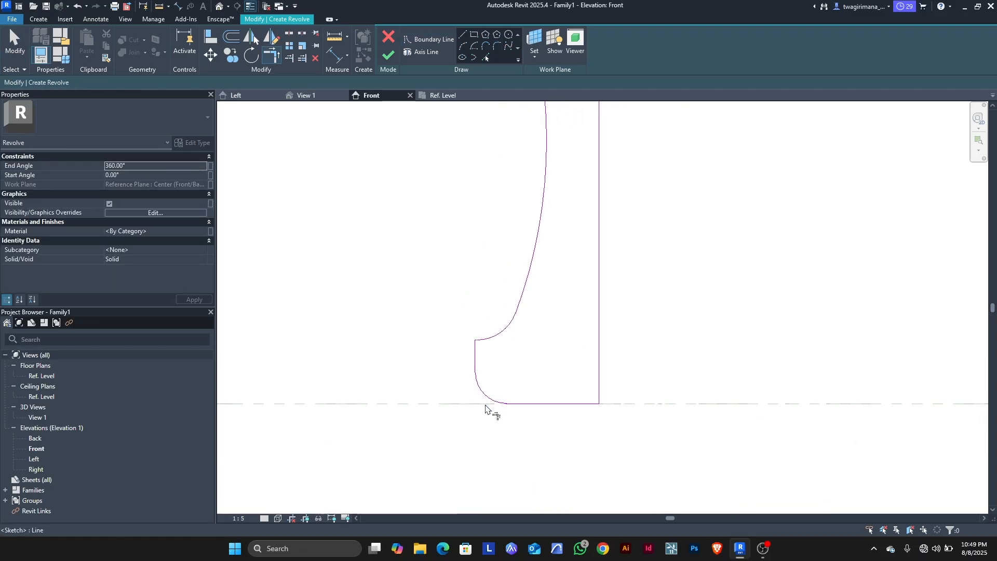
# Finish the revolve sketch and show the resulting solid in the View 1 3D view
pyautogui.press('Escape')
pyautogui.click(388, 54)
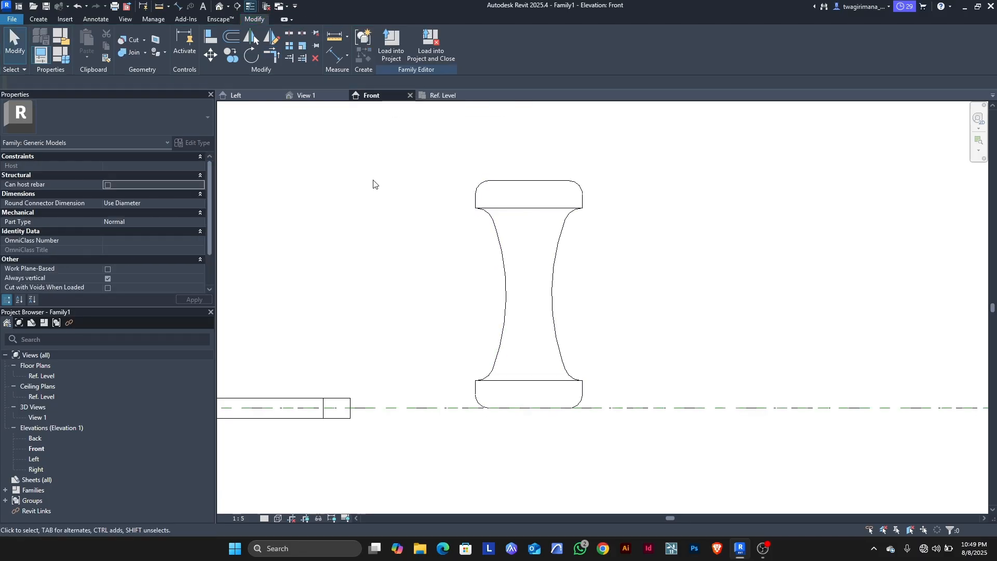
pyautogui.click(307, 95)
pyautogui.scroll(-2, 369, 194)
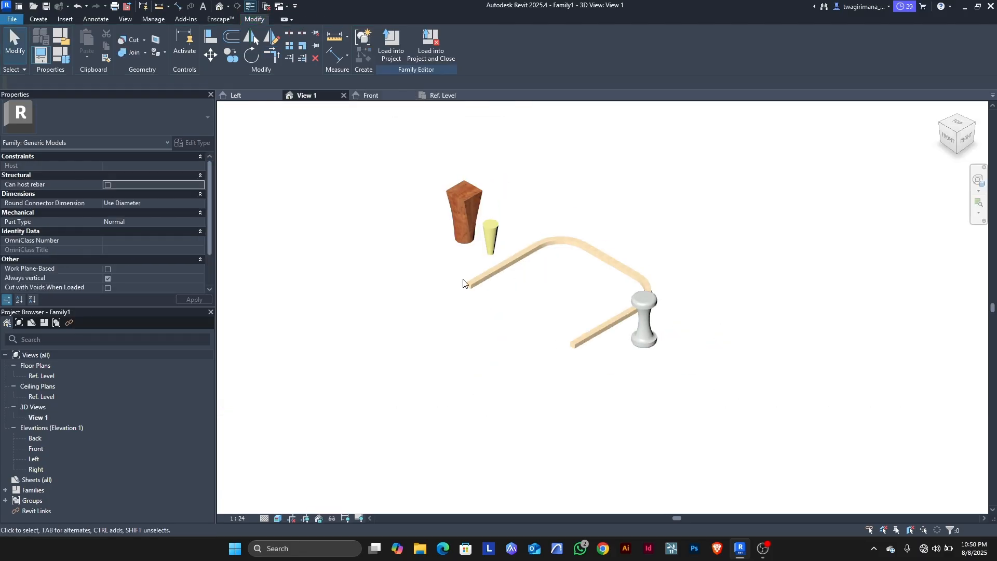
pyautogui.scroll(3, 654, 341)
pyautogui.scroll(-2, 634, 353)
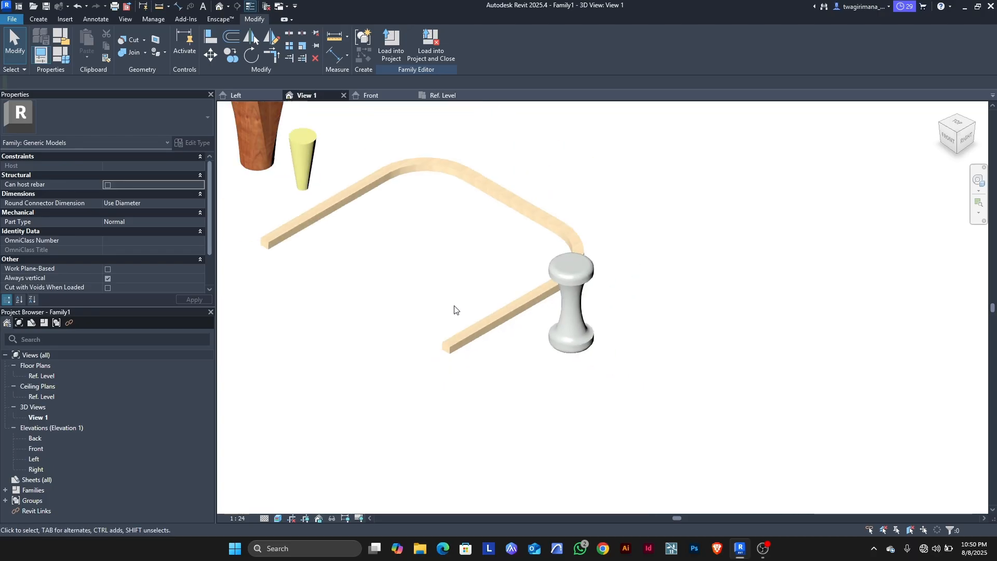
pyautogui.scroll(1, 613, 362)
# Open the material selection for the revolve and search the materials for plaster
pyautogui.click(583, 343)
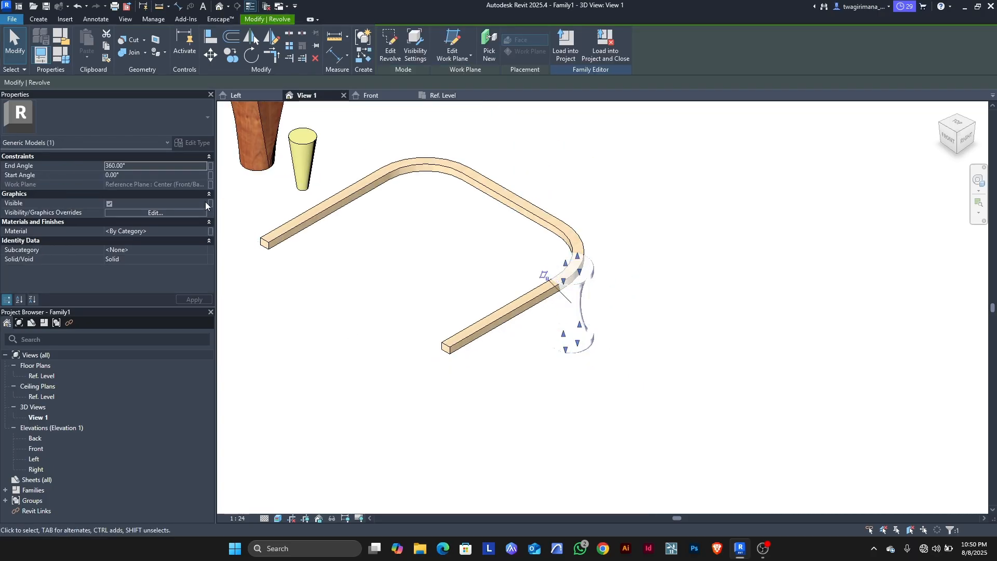
pyautogui.click(207, 232)
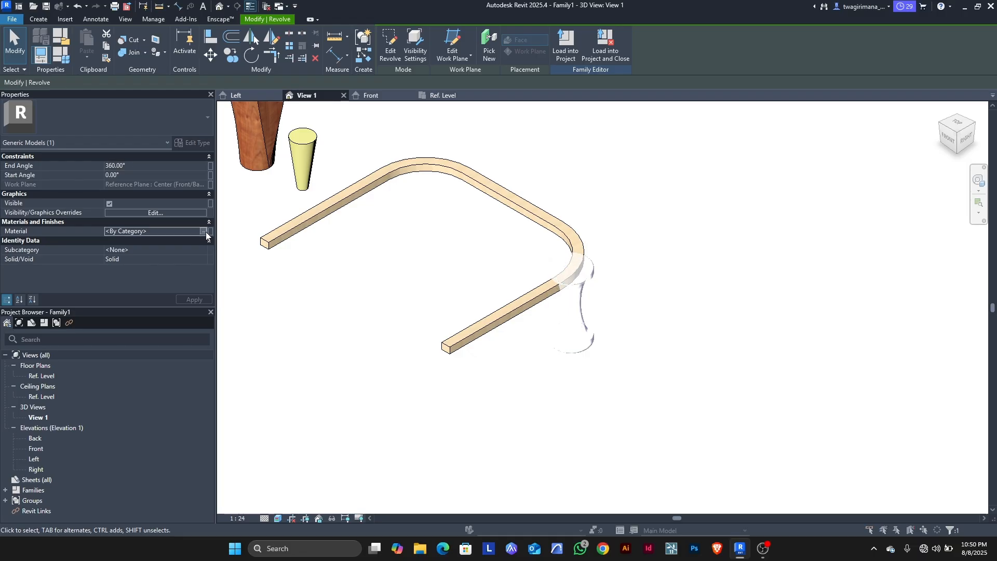
pyautogui.click(209, 232)
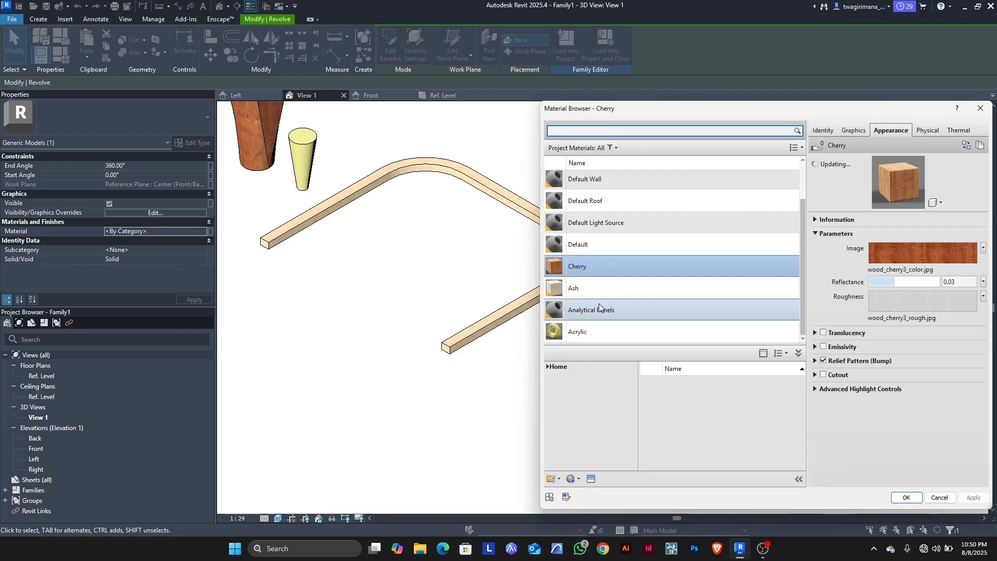
pyautogui.scroll(1, 602, 266)
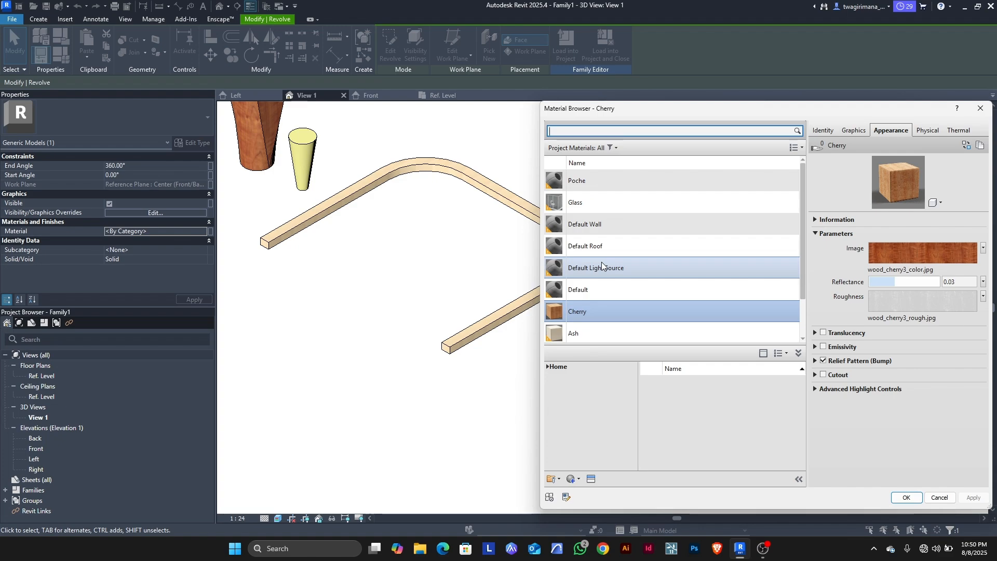
pyautogui.scroll(-1, 602, 265)
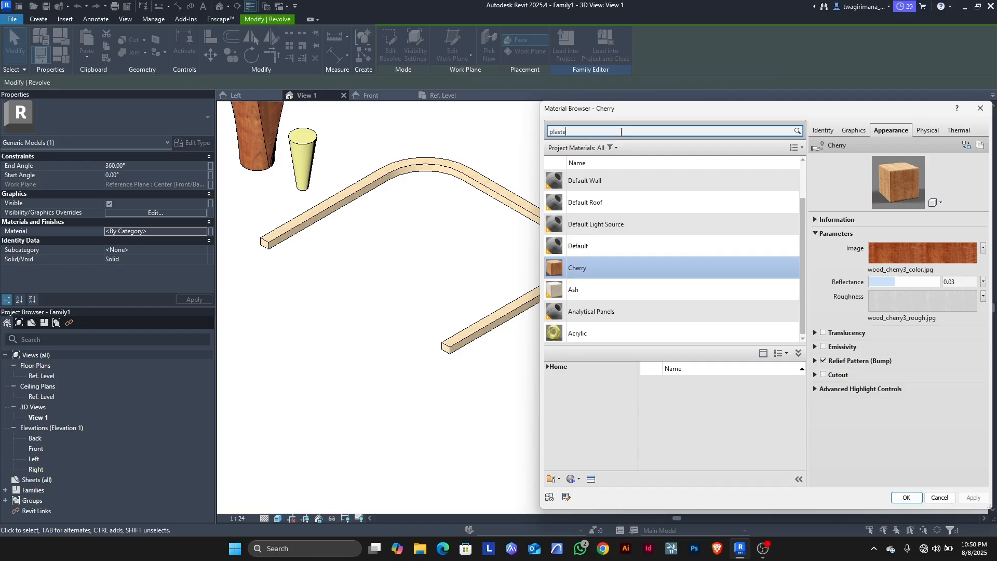
pyautogui.press('Return')
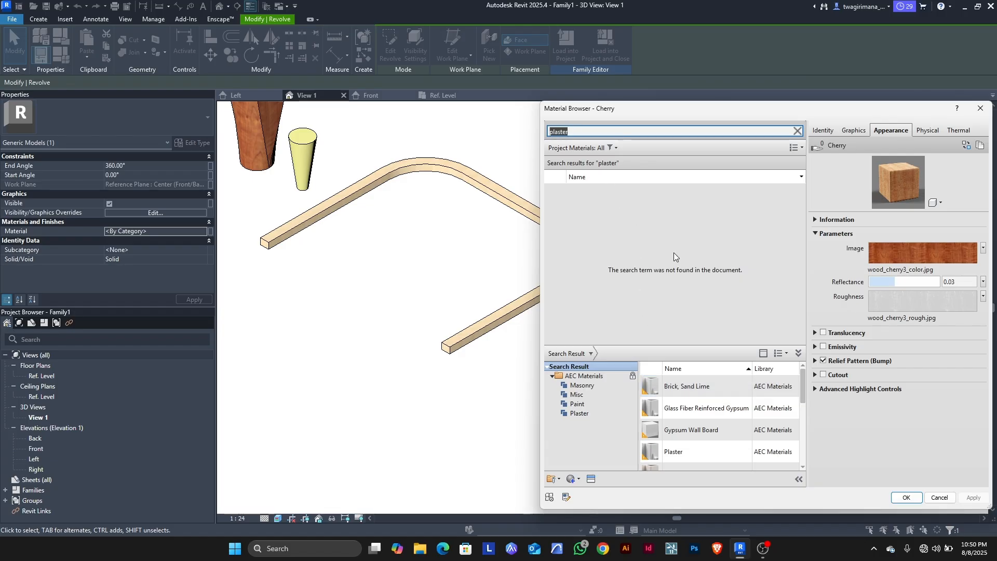
# Search for concrete instead, assign Concrete, Aerated from AEC Materials to the revolve, and inspect its texture
pyautogui.write('concrete')
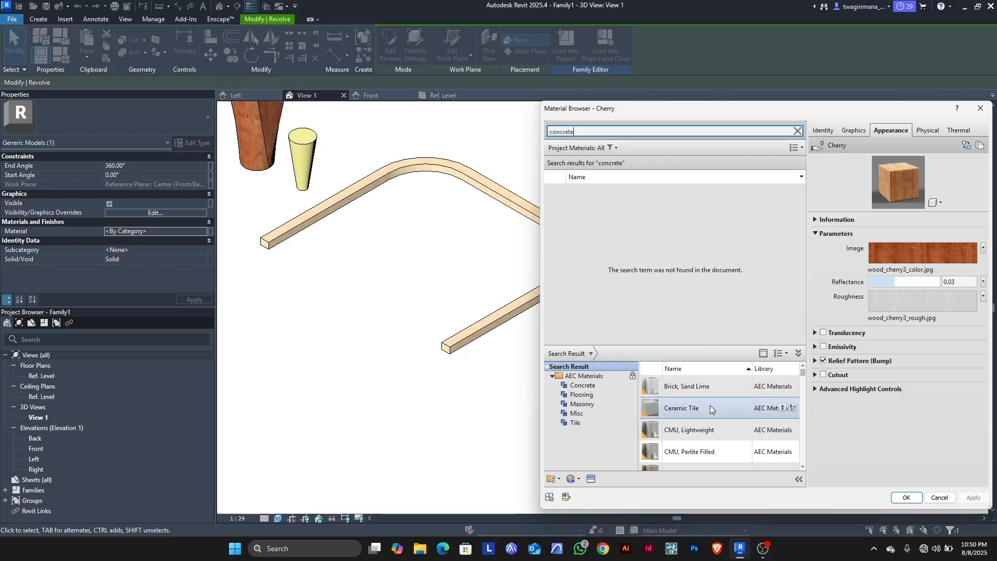
pyautogui.scroll(-2, 710, 409)
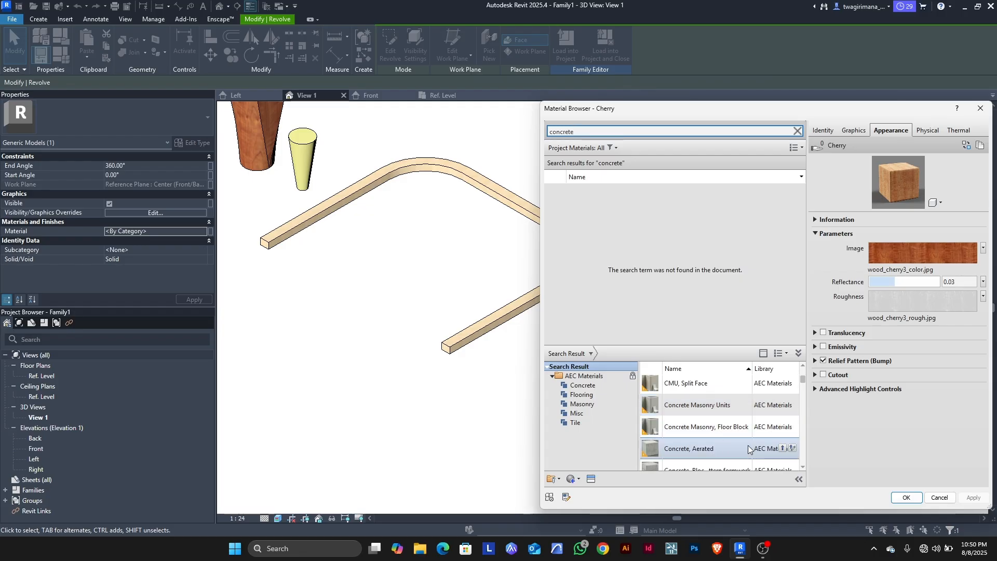
pyautogui.click(783, 449)
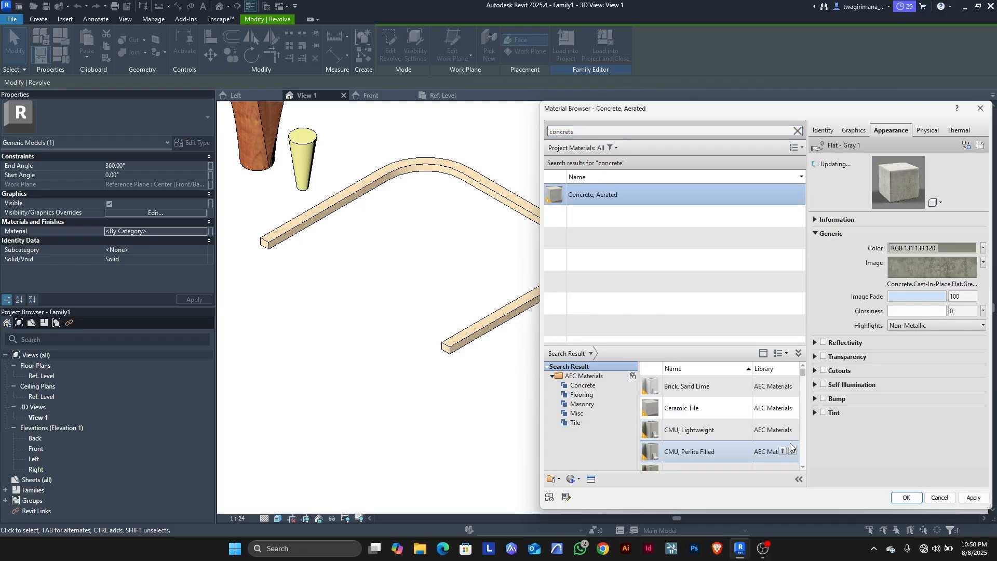
pyautogui.click(906, 497)
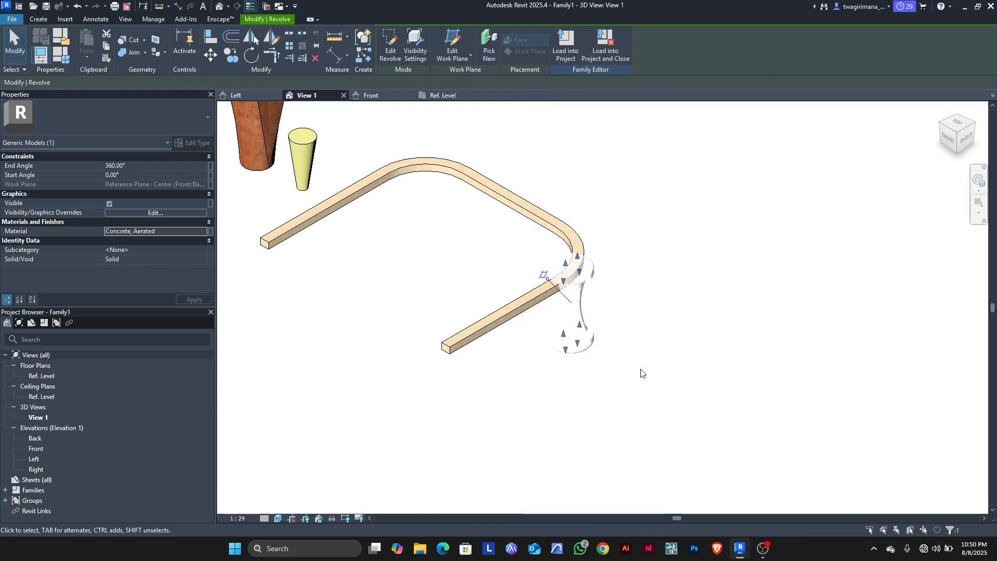
pyautogui.click(623, 396)
pyautogui.scroll(5, 574, 331)
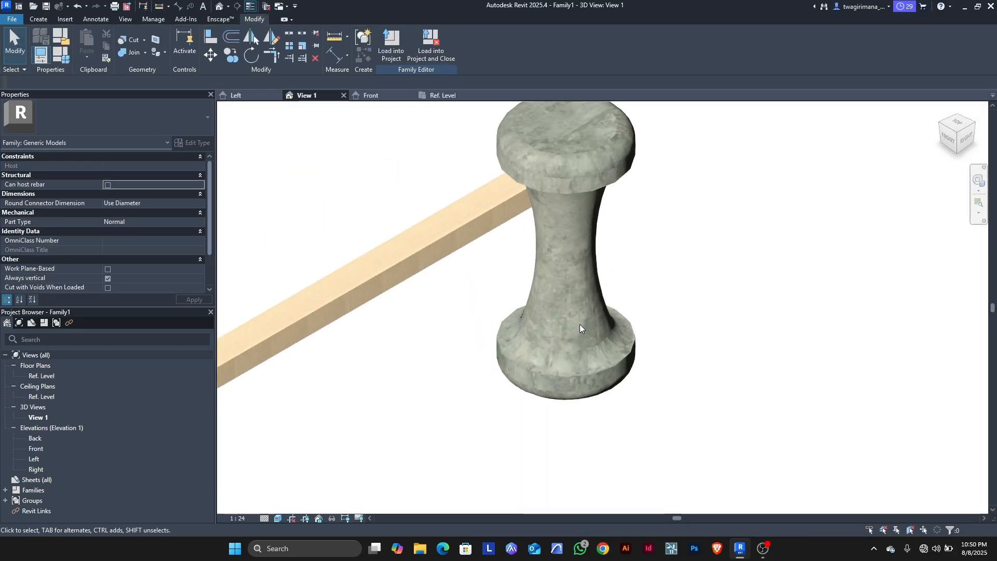
pyautogui.scroll(3, 580, 323)
pyautogui.scroll(-4, 582, 295)
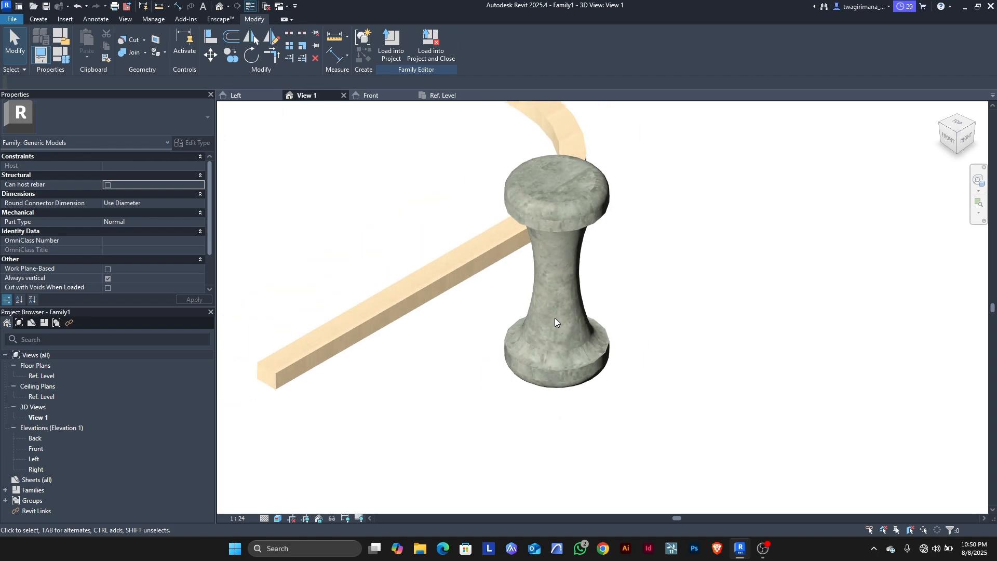
# Start a second revolve in the Front elevation and draw a vertical 340 mm axis line up from Ref. Level beside the concrete revolve
pyautogui.scroll(-2, 565, 269)
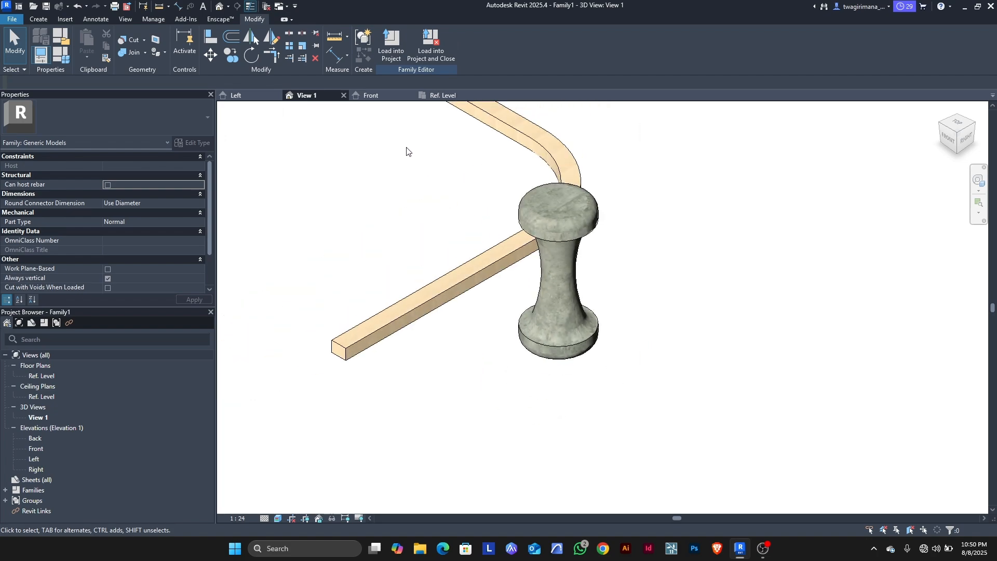
pyautogui.click(371, 96)
pyautogui.scroll(-2, 395, 223)
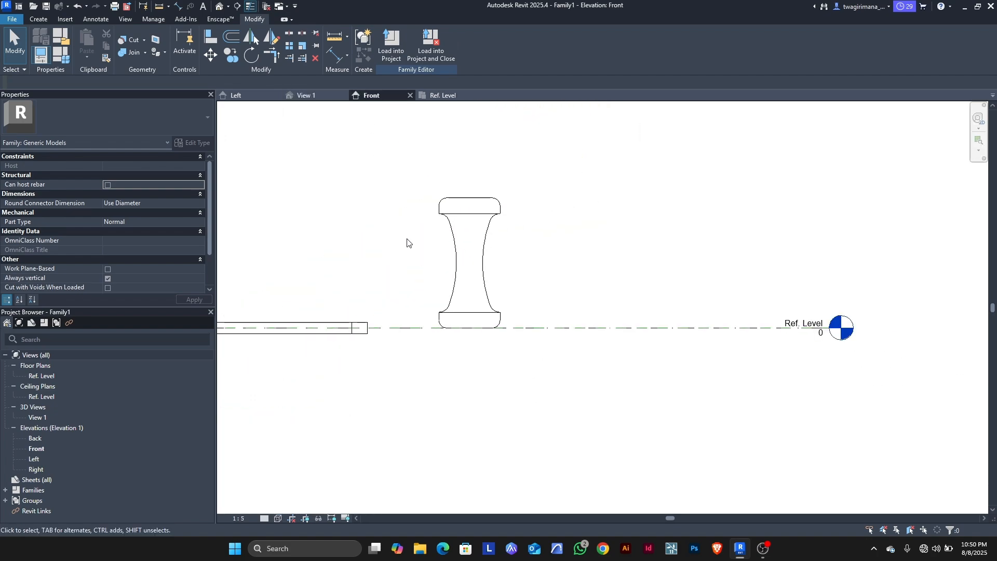
pyautogui.click(40, 20)
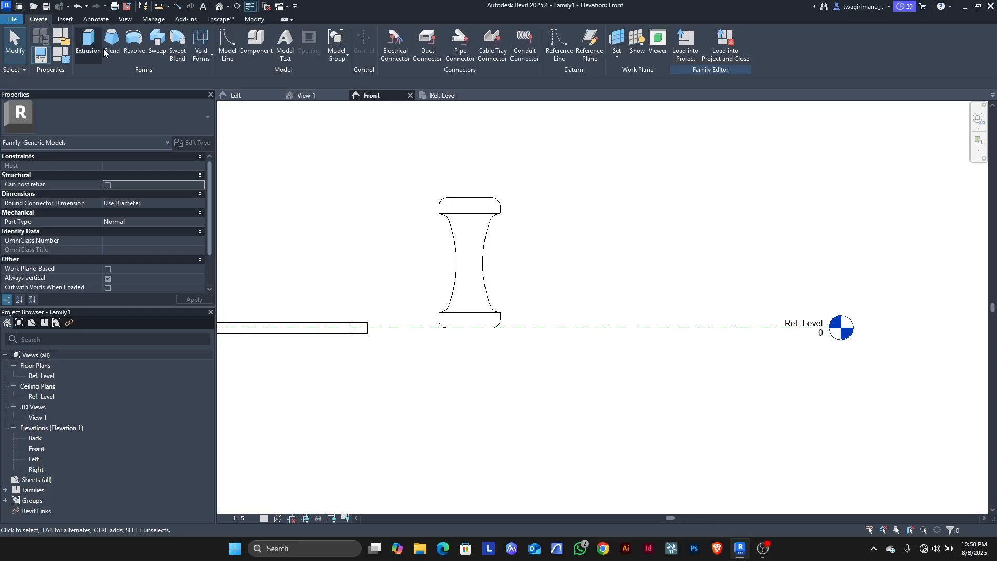
pyautogui.click(135, 46)
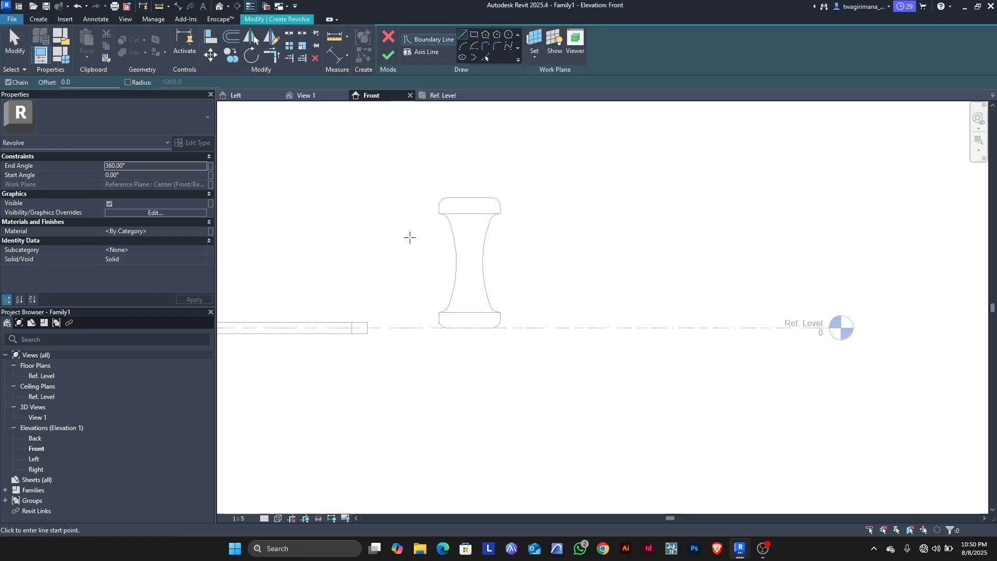
pyautogui.click(427, 52)
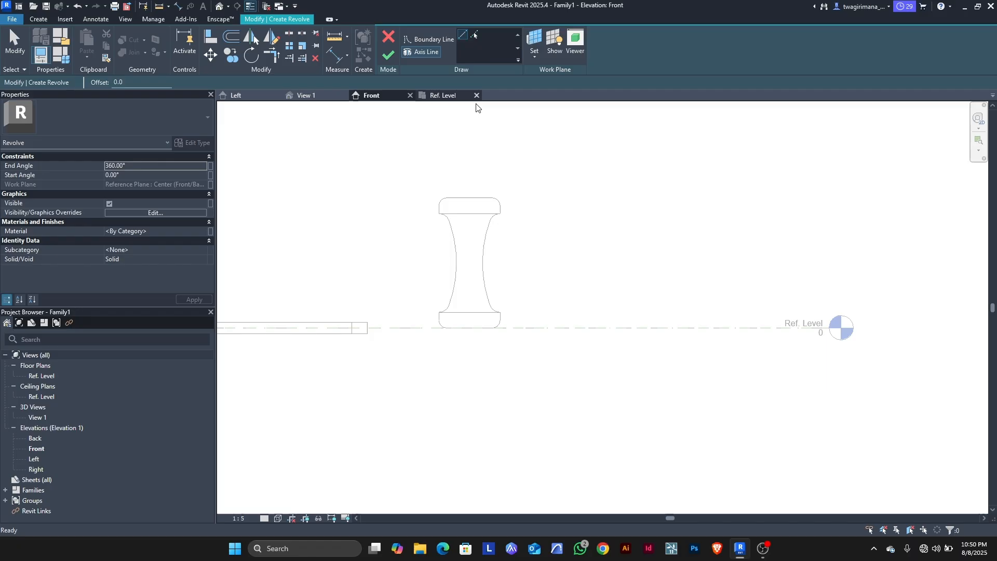
pyautogui.click(595, 327)
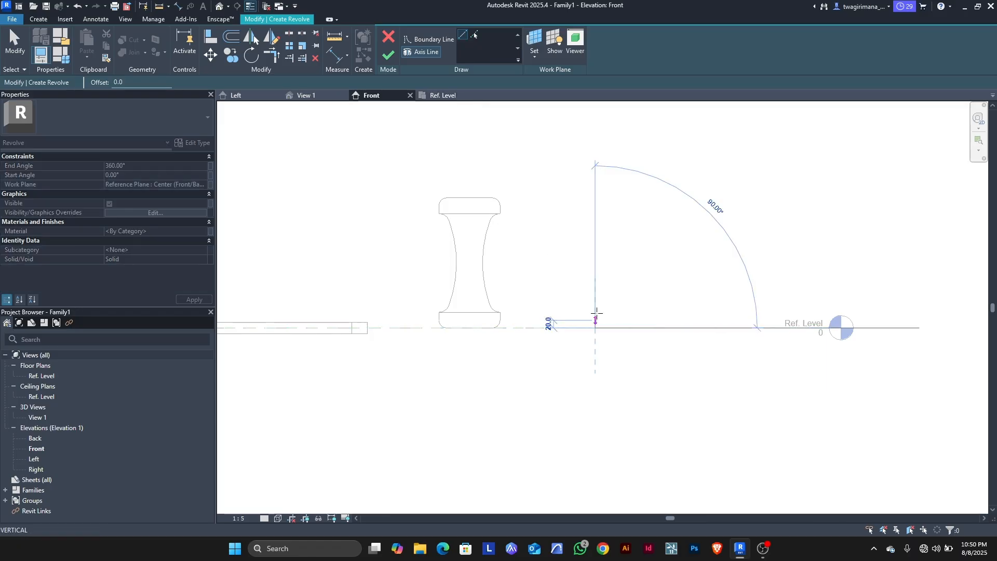
pyautogui.click(595, 197)
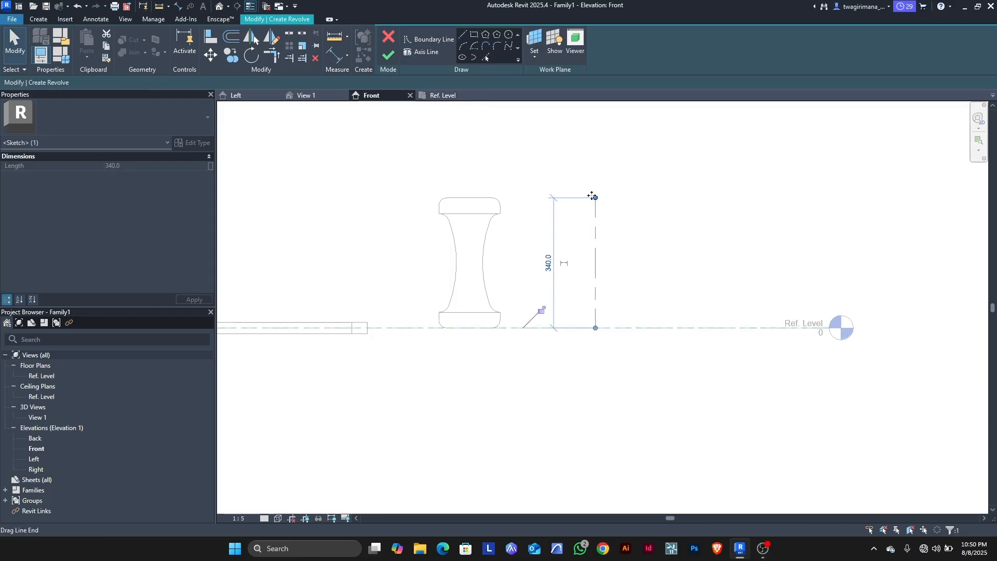
pyautogui.click(389, 55)
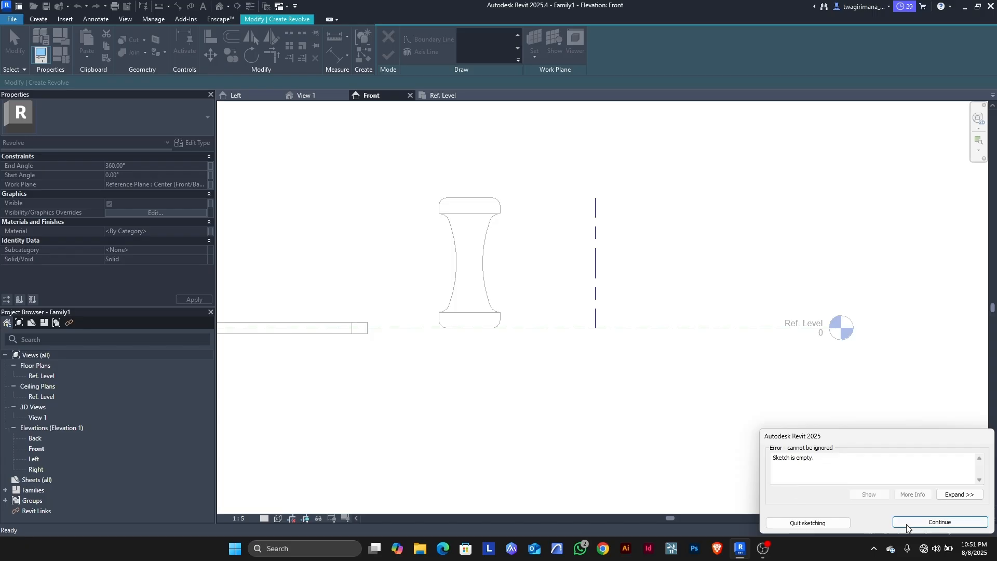
pyautogui.click(907, 526)
pyautogui.click(422, 52)
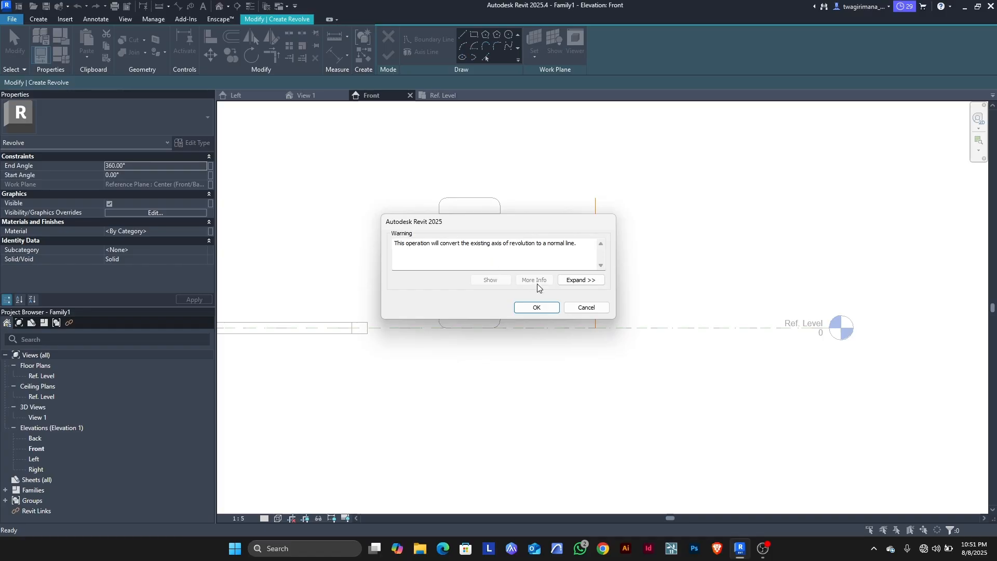
pyautogui.click(576, 308)
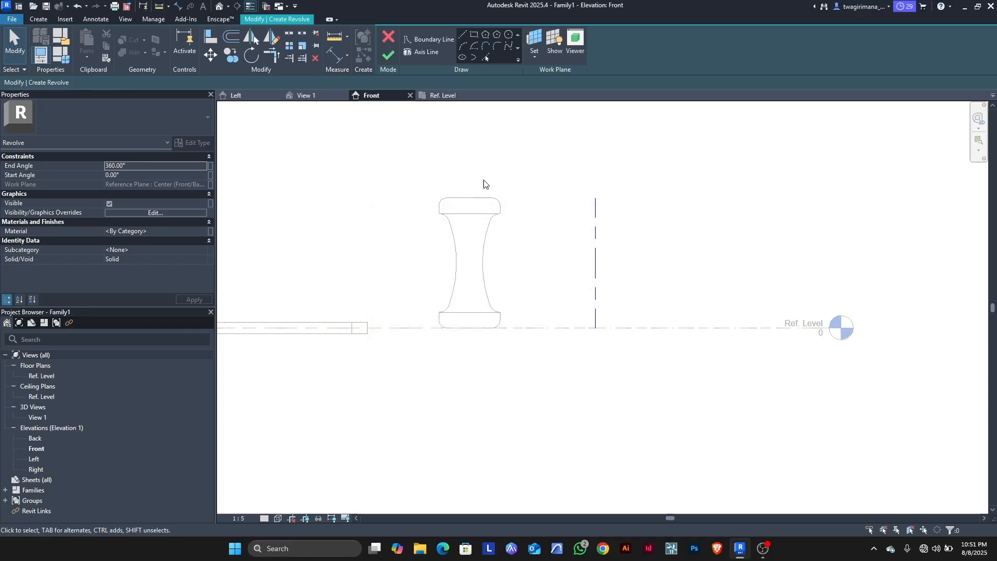
# Draw boundary lines from the axis top outward about 85 mm, down to Ref. Level, and back to the axis base
pyautogui.click(435, 40)
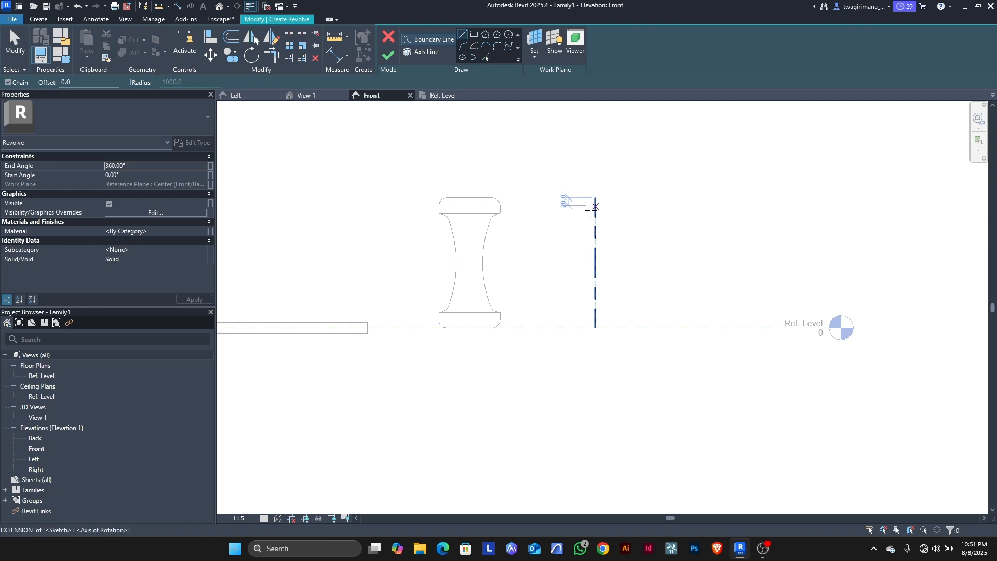
pyautogui.scroll(4, 585, 206)
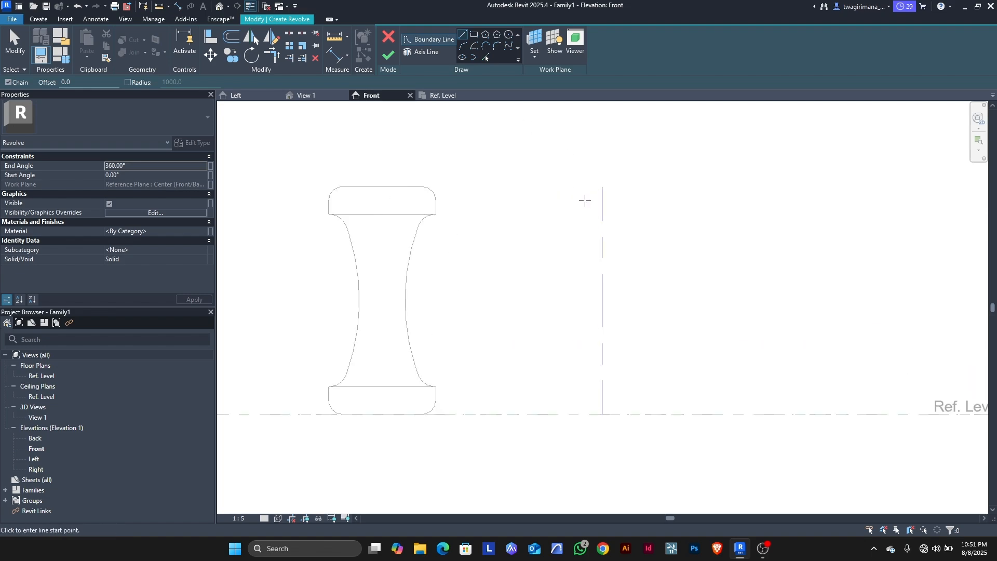
pyautogui.scroll(1, 585, 196)
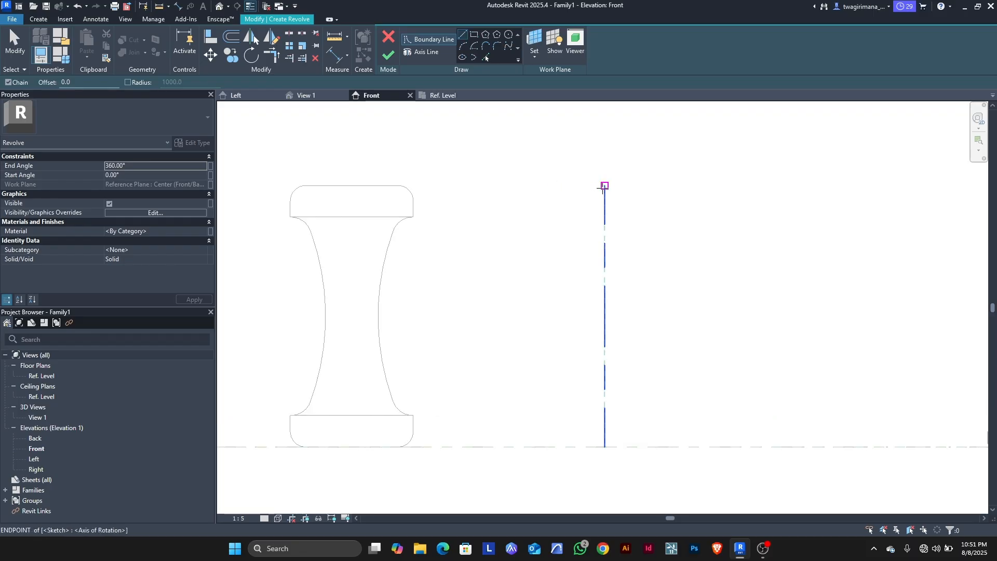
pyautogui.click(604, 187)
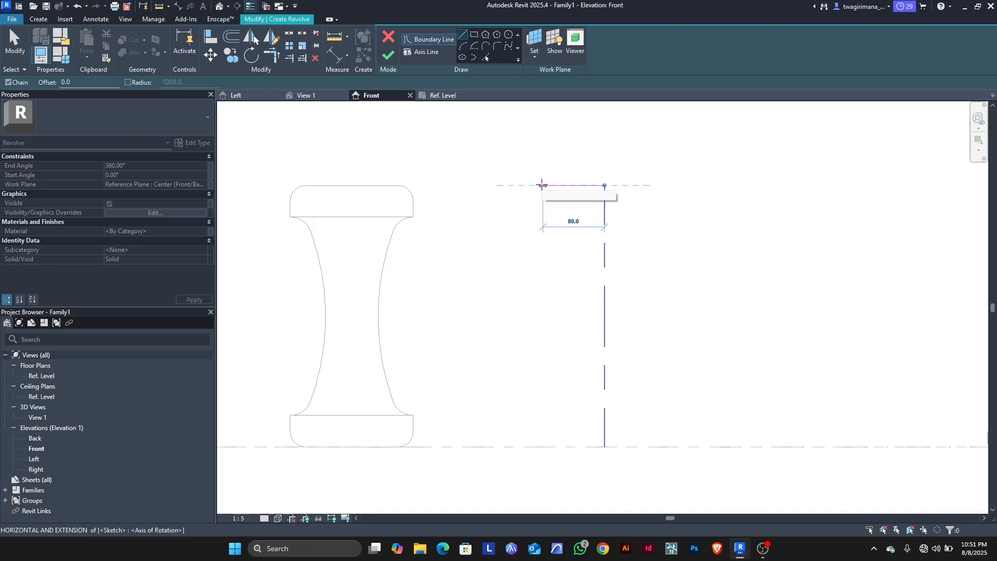
pyautogui.click(539, 185)
pyautogui.click(539, 447)
pyautogui.click(604, 447)
# Round the upper and lower outer corners of the boundary with fillet arcs
pyautogui.click(497, 45)
pyautogui.click(563, 186)
pyautogui.click(539, 215)
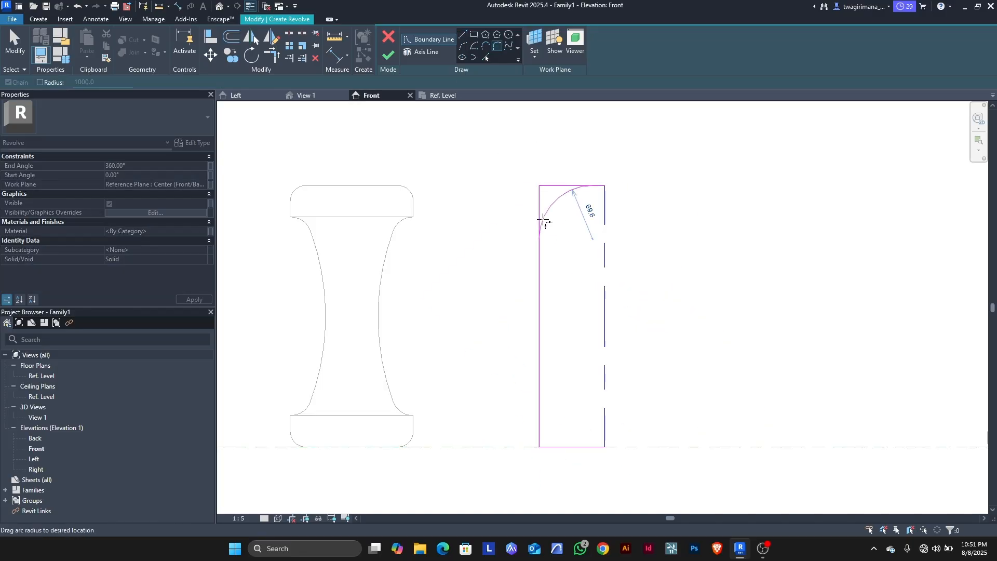
pyautogui.click(548, 200)
pyautogui.click(539, 436)
pyautogui.click(555, 447)
pyautogui.click(553, 436)
pyautogui.press('Escape')
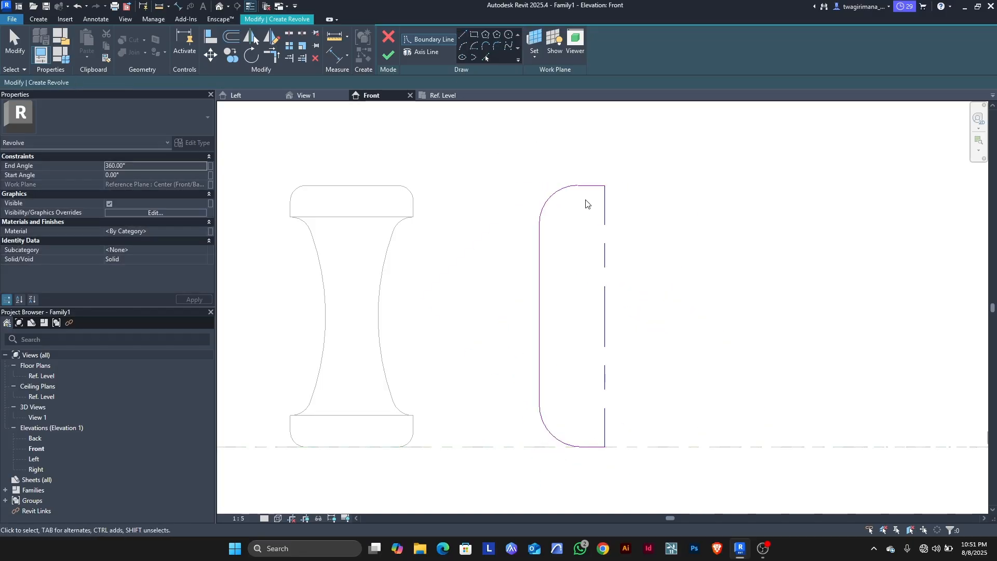
# Shorten the boundary's upper horizontal line so it stops about 20 mm short of the axis
pyautogui.scroll(3, 587, 199)
pyautogui.click(611, 167)
pyautogui.moveTo(632, 167); pyautogui.dragTo(599, 168)
pyautogui.scroll(-3, 576, 156)
# Delete the lower horizontal boundary line and mirror the shortened upper line about mid-height in its place
pyautogui.click(586, 379)
pyautogui.scroll(2, 588, 379)
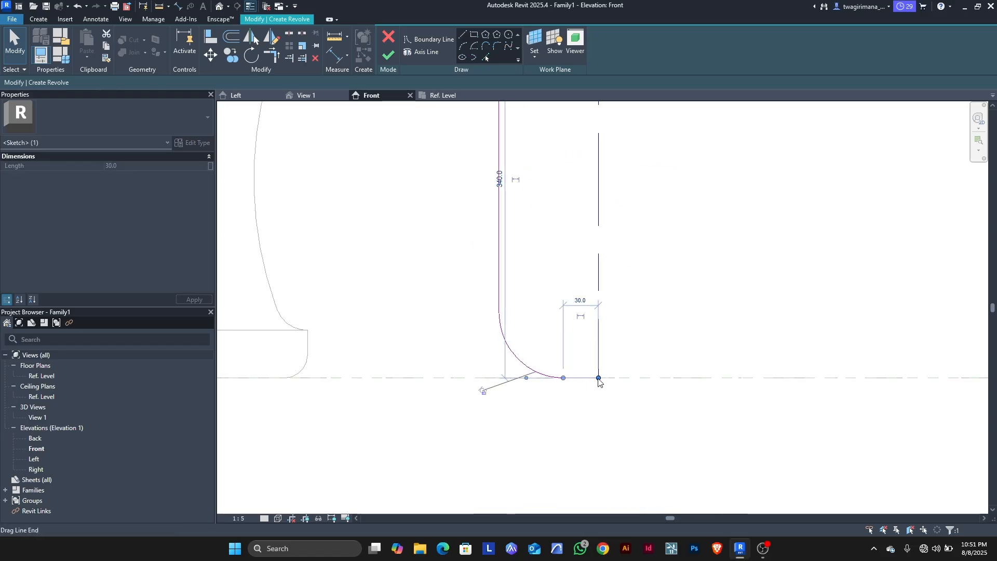
pyautogui.moveTo(598, 378); pyautogui.dragTo(577, 378)
pyautogui.scroll(-2, 552, 398)
pyautogui.press('Delete')
pyautogui.click(562, 124)
pyautogui.click(272, 37)
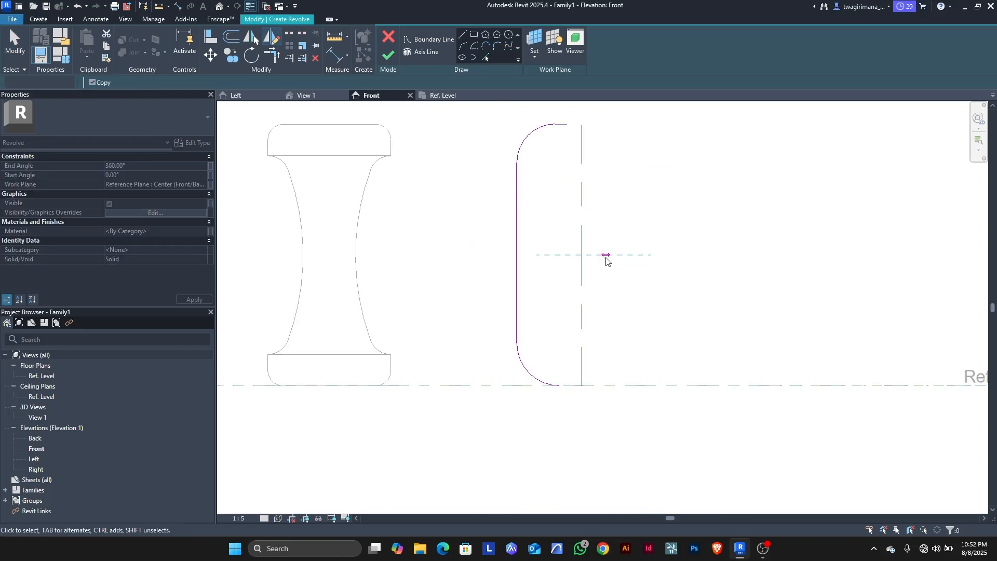
pyautogui.press('Escape')
# Offset the boundary's lines and arcs 15 mm inward by picking them to form the inner wall outline
pyautogui.click(486, 59)
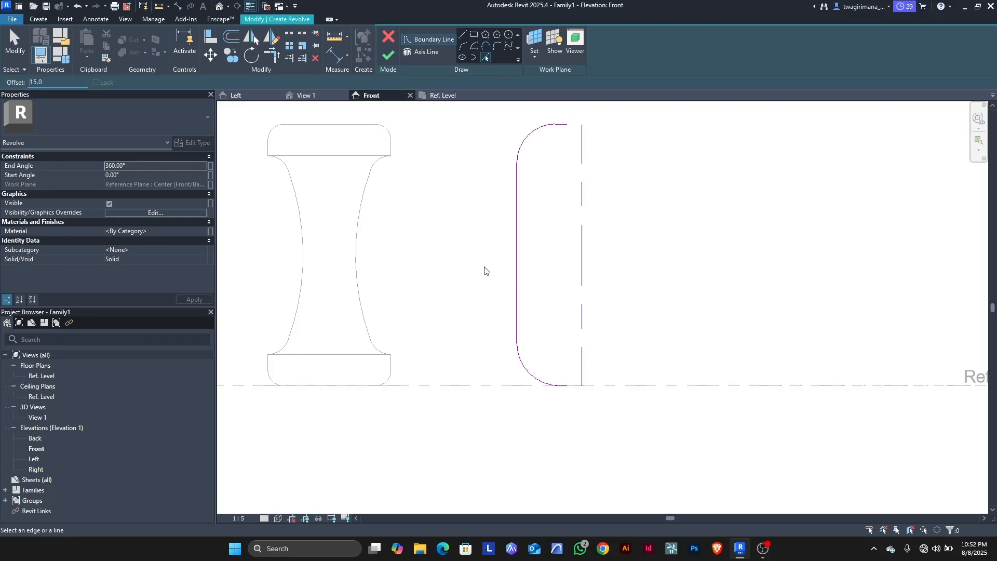
pyautogui.click(562, 126)
pyautogui.scroll(1, 552, 135)
pyautogui.click(515, 140)
pyautogui.click(507, 233)
pyautogui.click(540, 460)
pyautogui.click(569, 465)
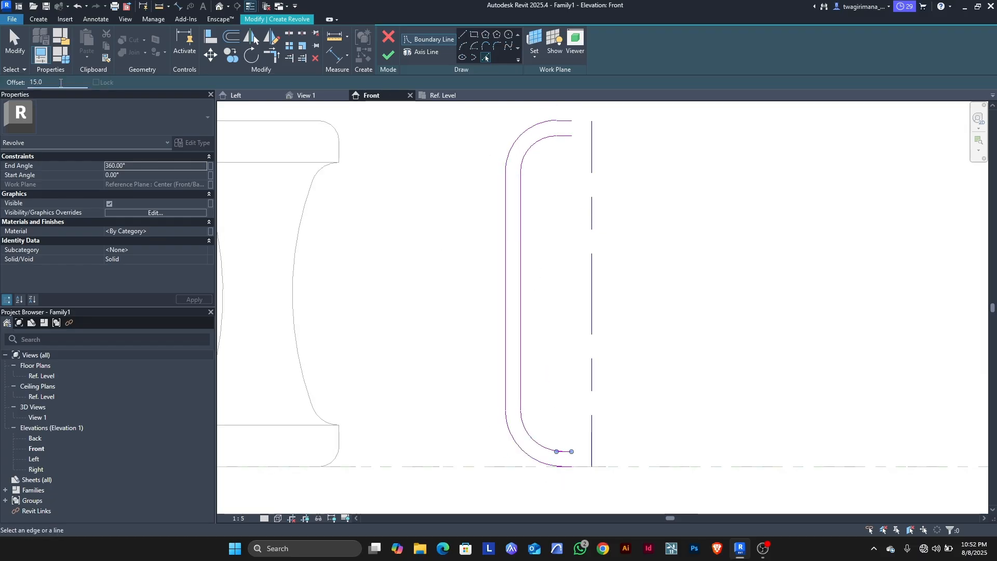
# Close the profile with short vertical lines joining the outer and inner outlines at the upper and lower ends
pyautogui.click(463, 34)
pyautogui.scroll(2, 570, 121)
pyautogui.click(572, 121)
pyautogui.click(572, 141)
pyautogui.scroll(-4, 571, 130)
pyautogui.click(569, 333)
pyautogui.click(570, 337)
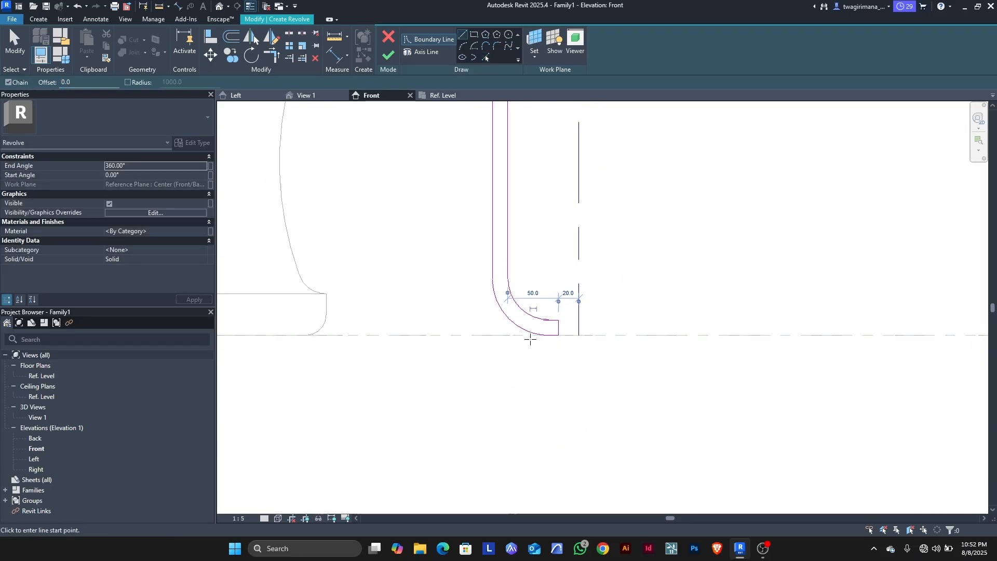
# Try to finish the revolve sketch, and trim the lower inner and outer arcs to their adjoining short horizontal lines
pyautogui.click(388, 56)
pyautogui.click(873, 495)
pyautogui.click(913, 521)
pyautogui.press('t')
pyautogui.press('r')
pyautogui.click(695, 411)
pyautogui.click(640, 405)
pyautogui.scroll(-2, 630, 395)
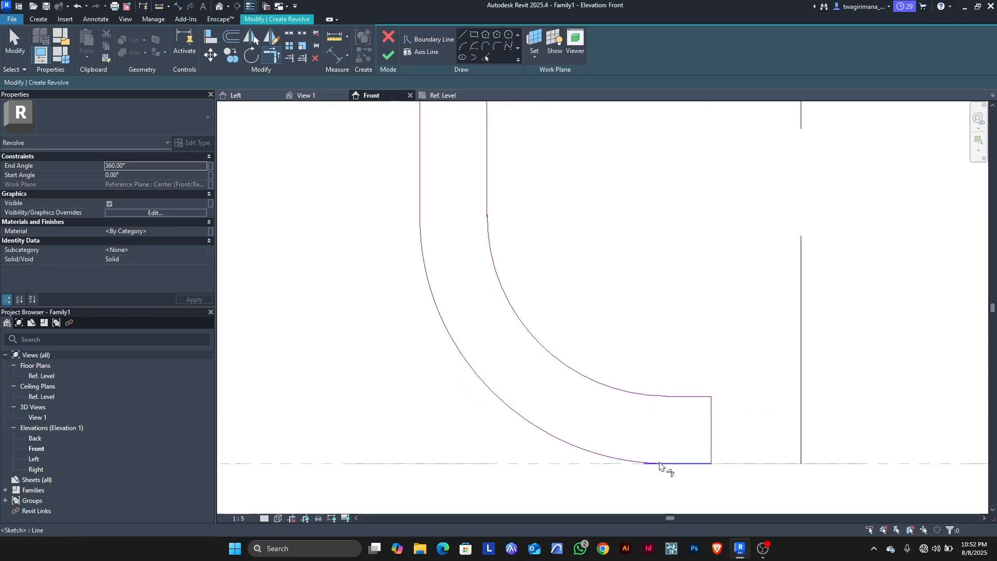
pyautogui.scroll(3, 663, 464)
pyautogui.click(670, 464)
pyautogui.click(738, 441)
pyautogui.scroll(3, 689, 469)
pyautogui.click(614, 462)
pyautogui.scroll(-10, 681, 466)
pyautogui.scroll(3, 670, 244)
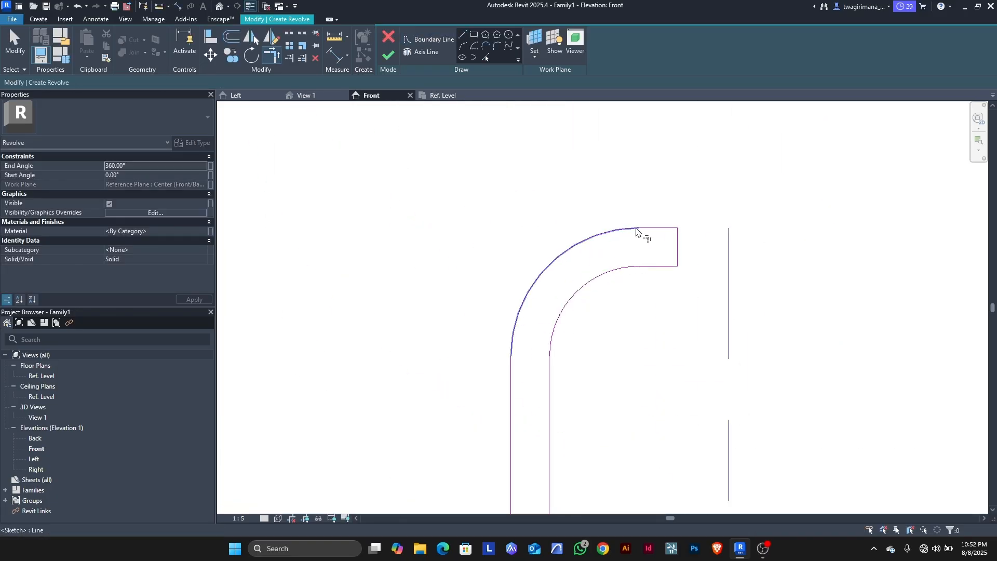
# Finish the hollow revolve sketch and examine the resulting solid and its upper opening in the View 1 3D view
pyautogui.click(388, 55)
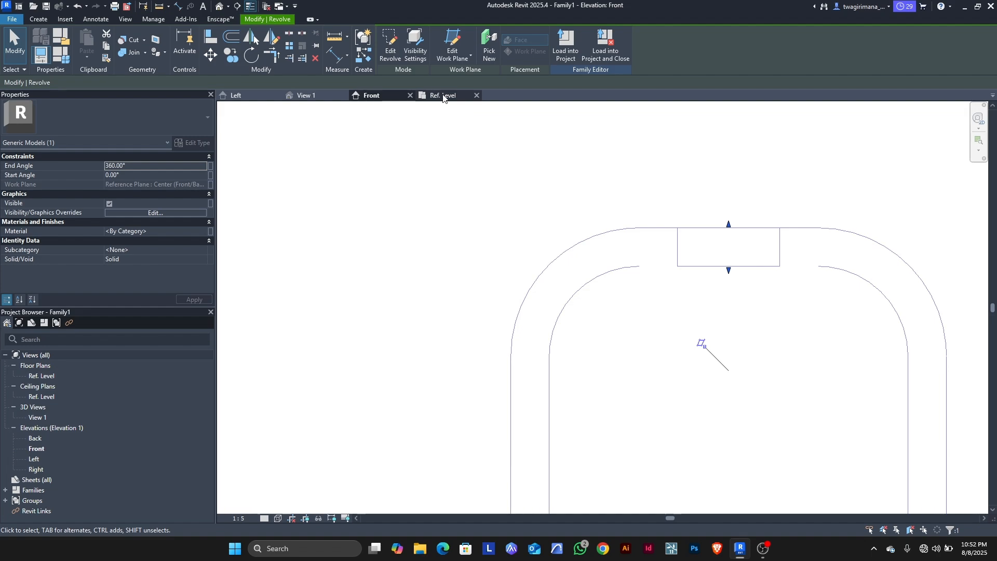
pyautogui.click(305, 96)
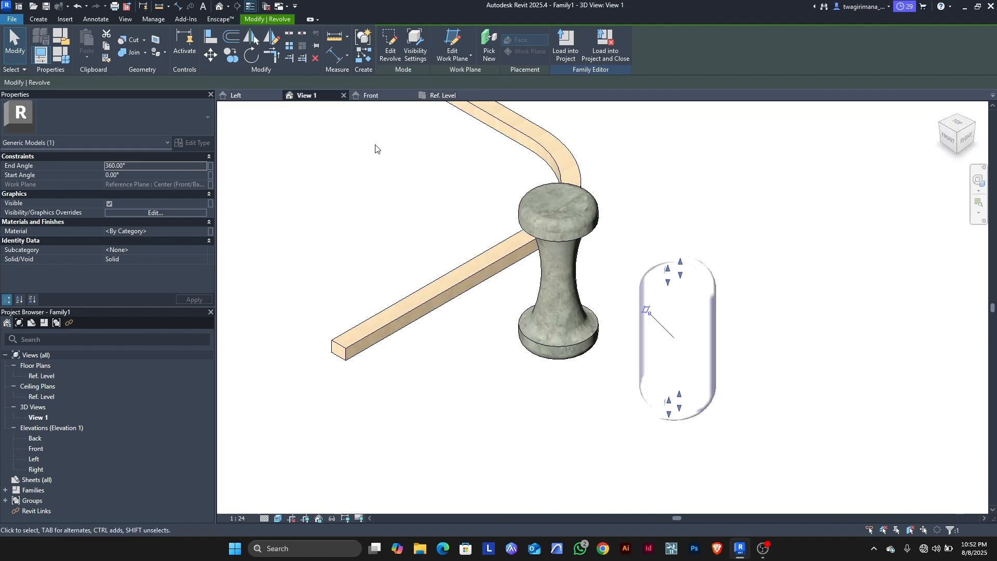
pyautogui.click(725, 236)
pyautogui.scroll(6, 683, 276)
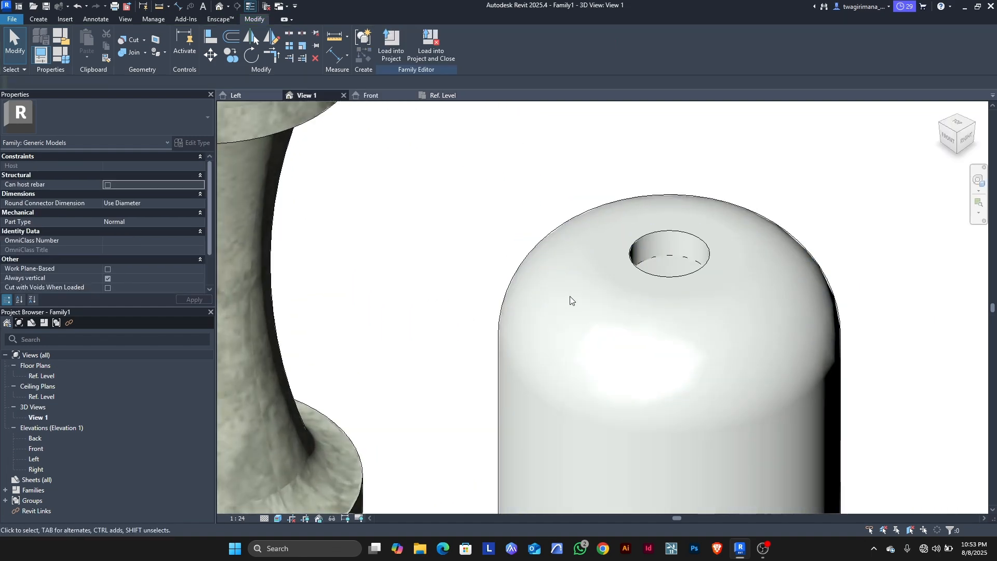
pyautogui.scroll(-6, 570, 300)
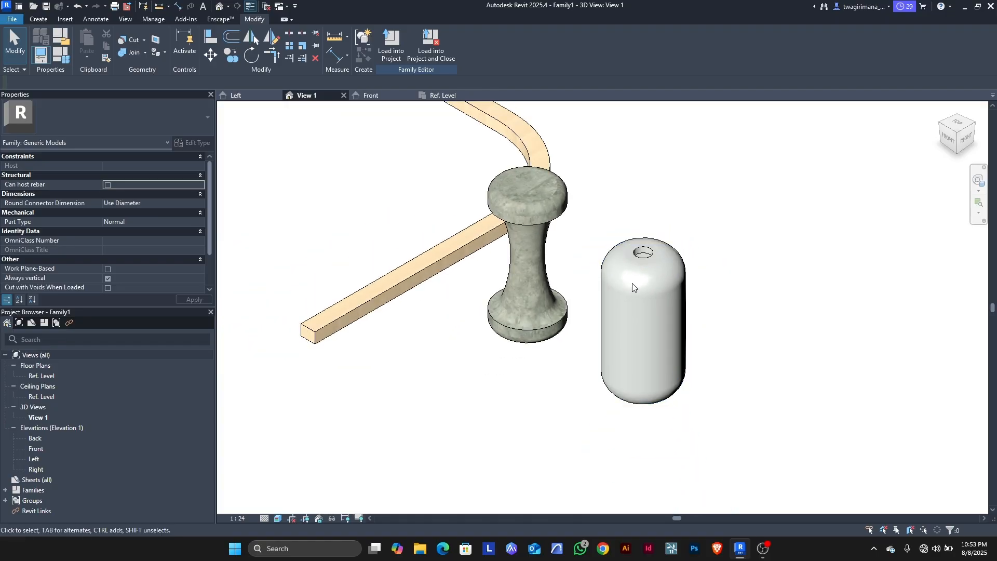
# Search the materials for wood and assign Jarrah from AEC Materials to the hollow revolve
pyautogui.click(637, 261)
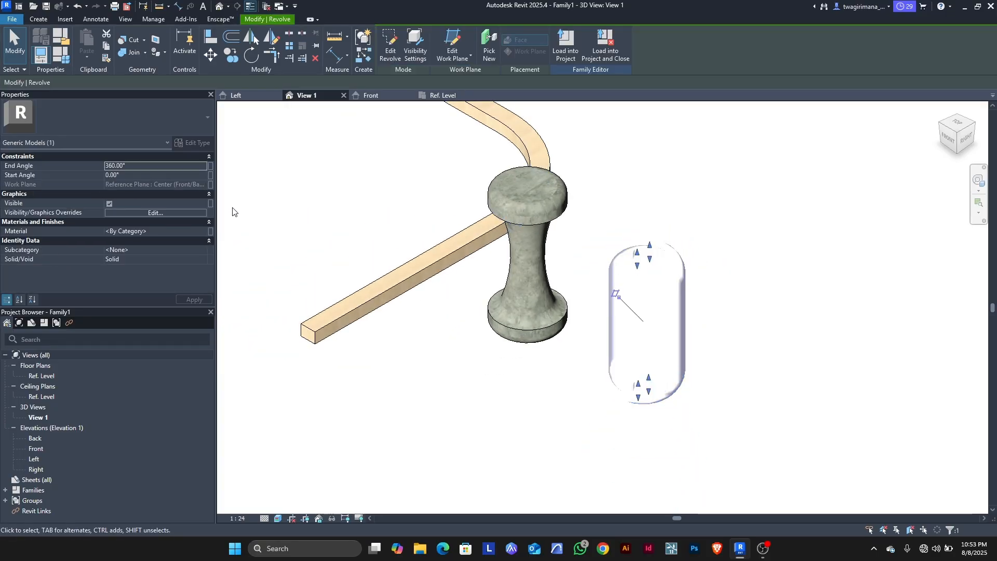
pyautogui.click(201, 232)
pyautogui.click(202, 231)
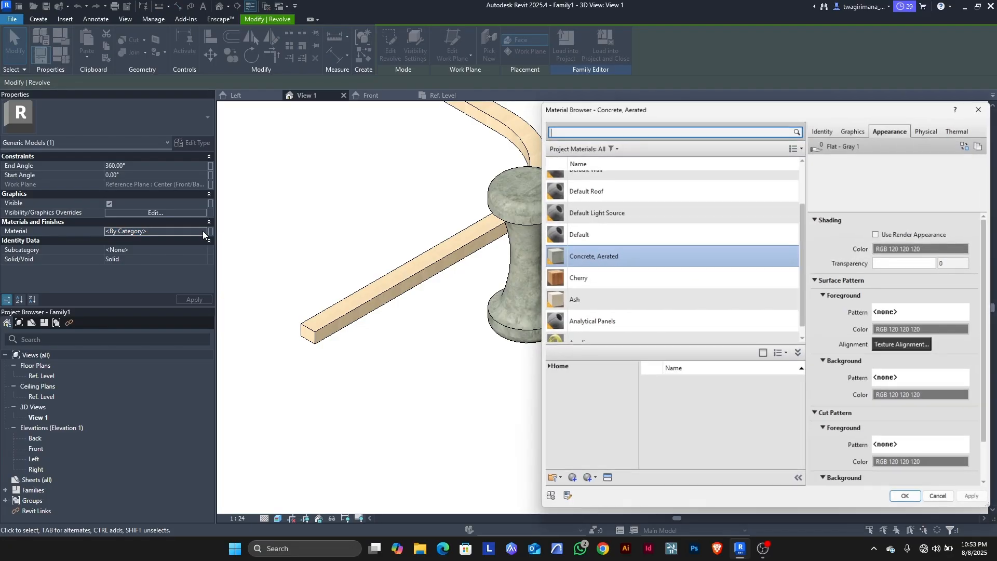
pyautogui.scroll(3, 613, 270)
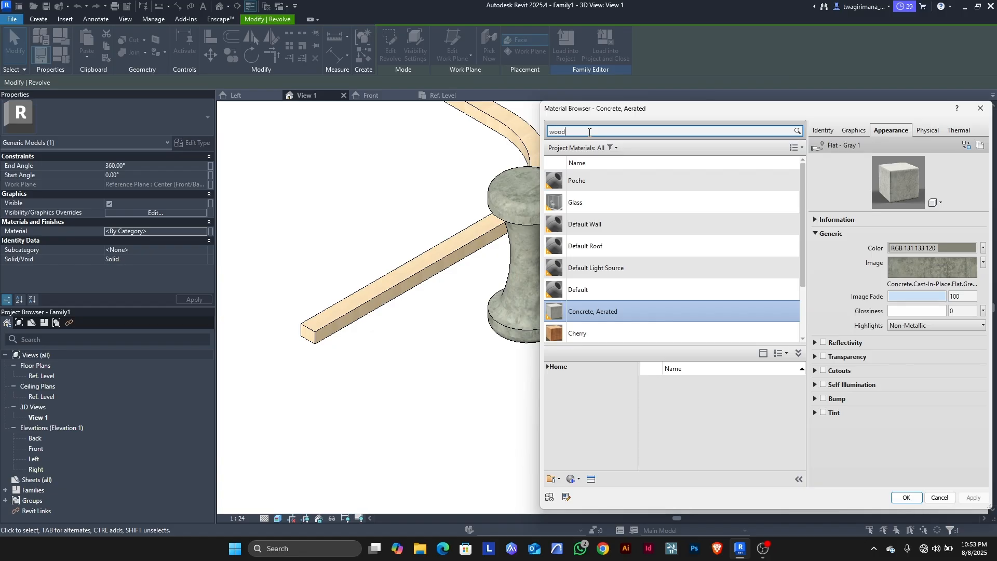
pyautogui.scroll(-3, 691, 423)
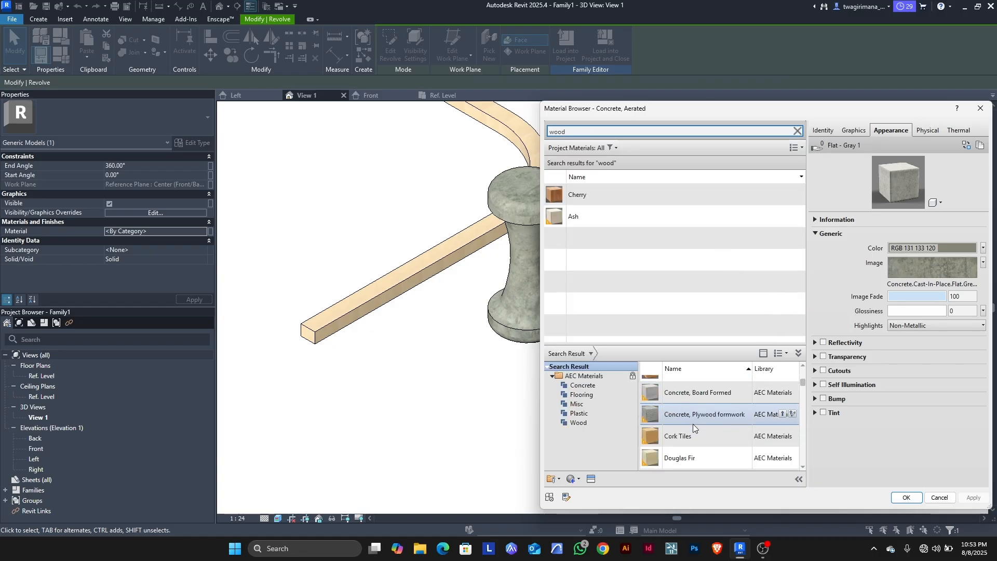
pyautogui.scroll(-3, 724, 438)
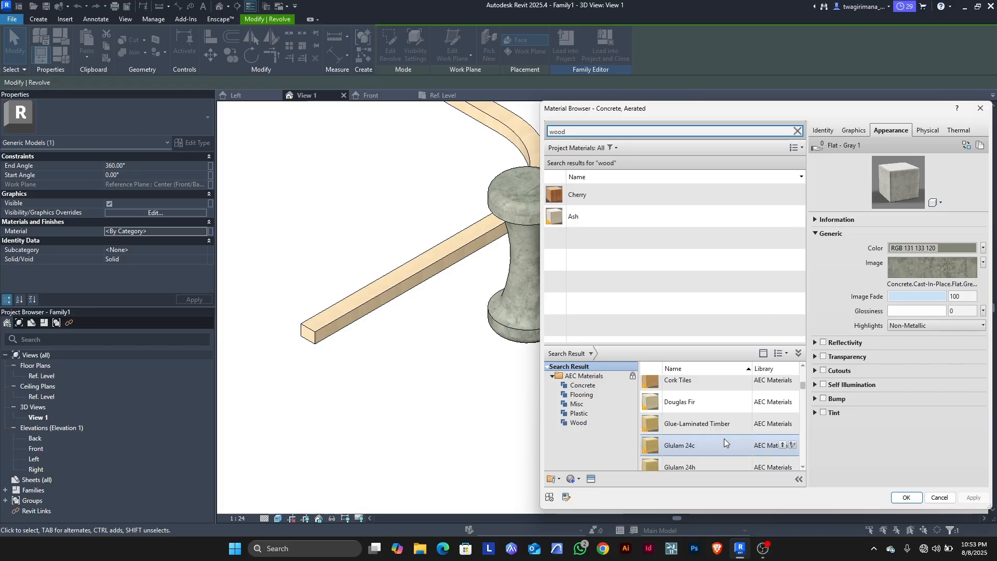
pyautogui.scroll(-6, 724, 438)
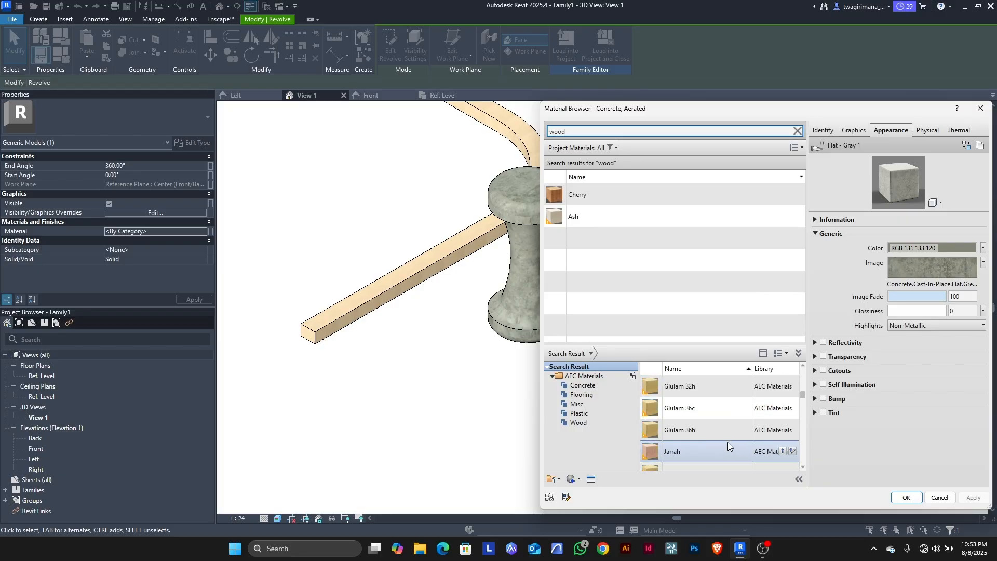
pyautogui.click(781, 450)
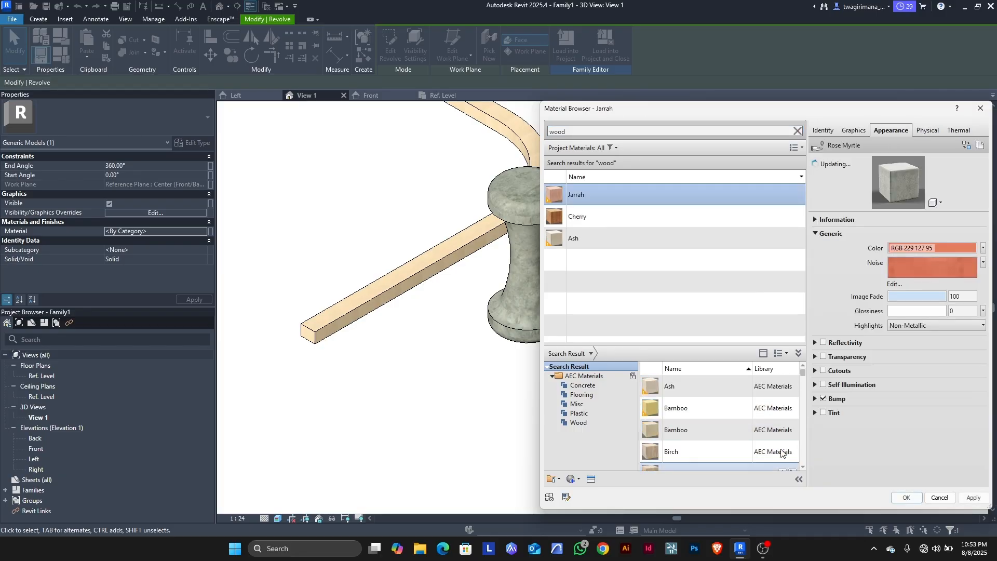
pyautogui.click(905, 497)
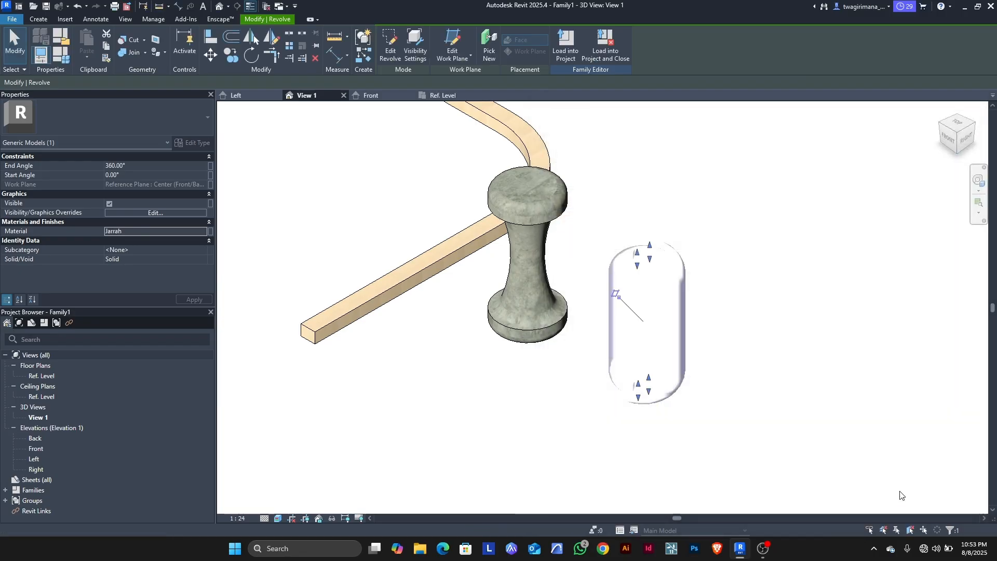
# Examine the Jarrah finish and upper opening of the hollow revolve up close, and view it together with the other solids
pyautogui.click(803, 392)
pyautogui.scroll(3, 642, 297)
pyautogui.scroll(2, 647, 263)
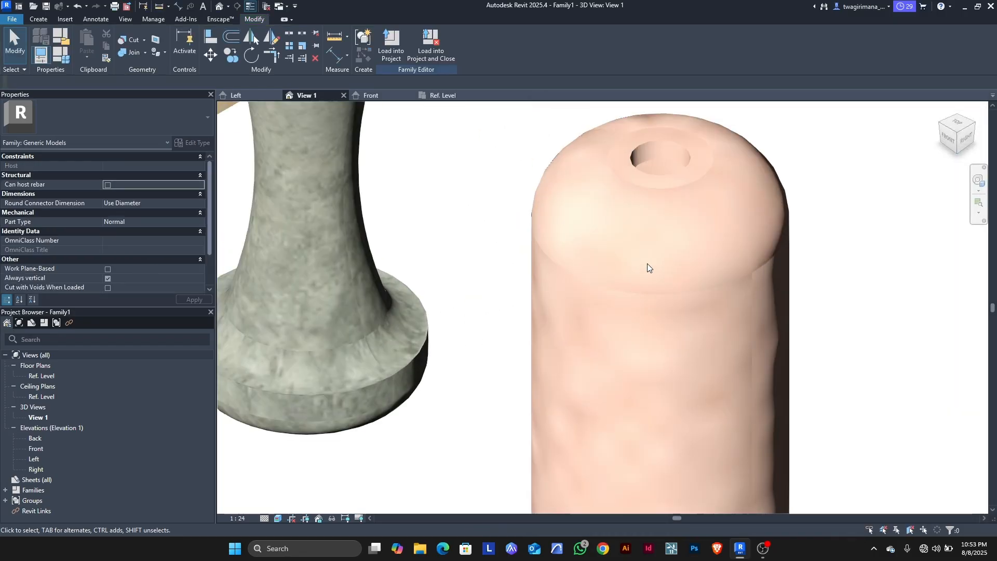
pyautogui.scroll(-5, 646, 264)
pyautogui.scroll(-3, 643, 291)
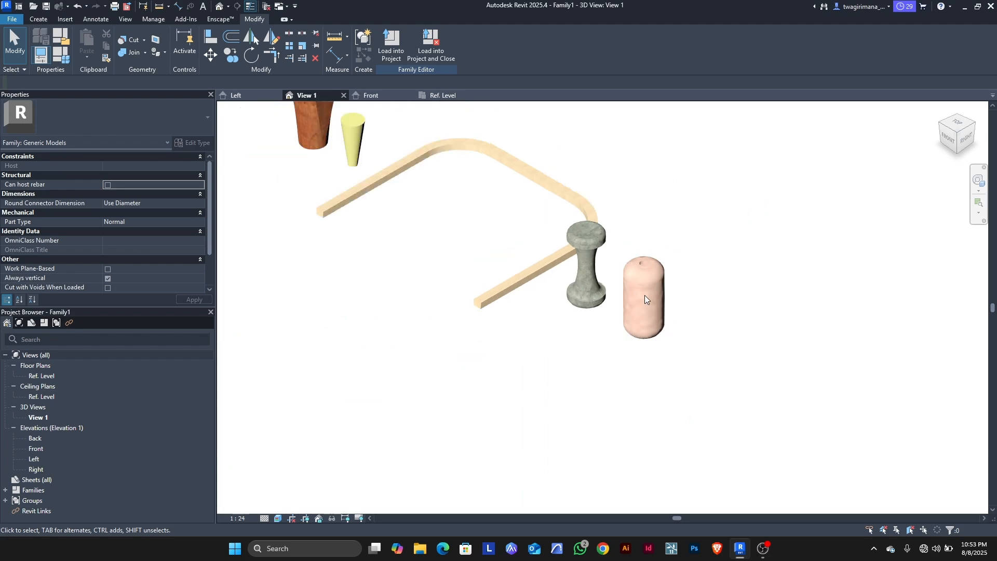
pyautogui.scroll(1, 643, 303)
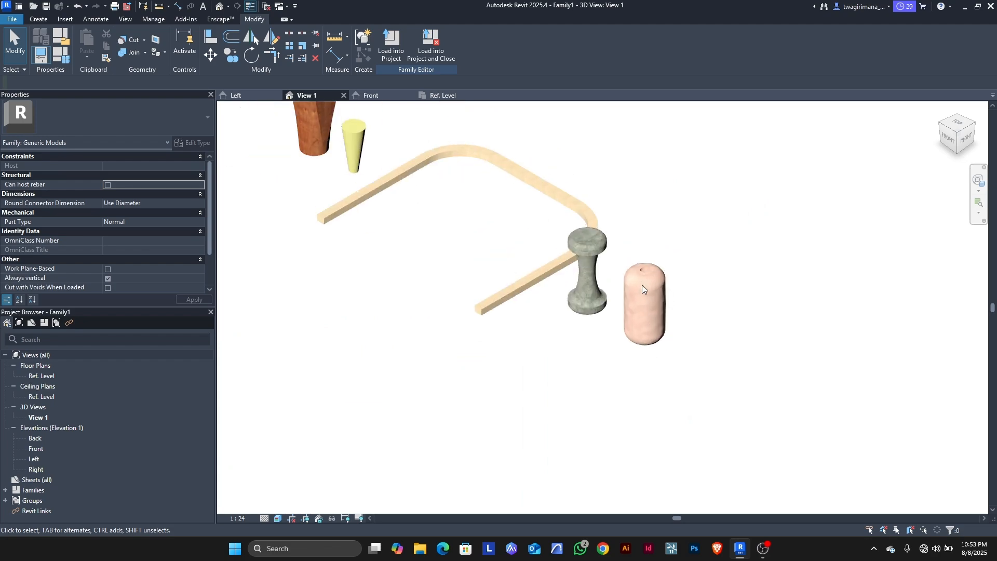
pyautogui.scroll(-1, 628, 304)
pyautogui.moveTo(619, 314); pyautogui.dragTo(667, 348, button='middle')
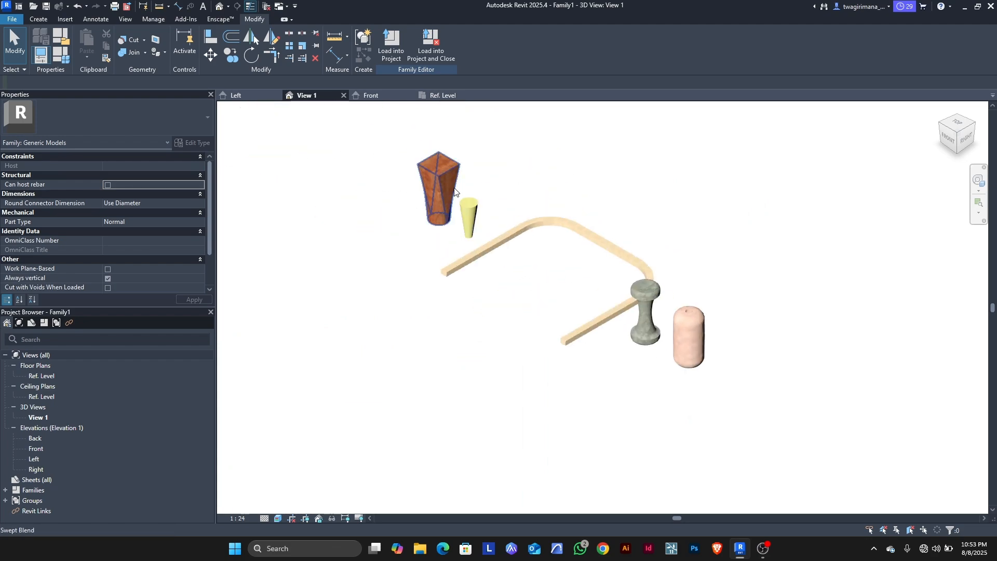
# Examine all five solids in 3D from the front and from the right-back corner
pyautogui.click(951, 137)
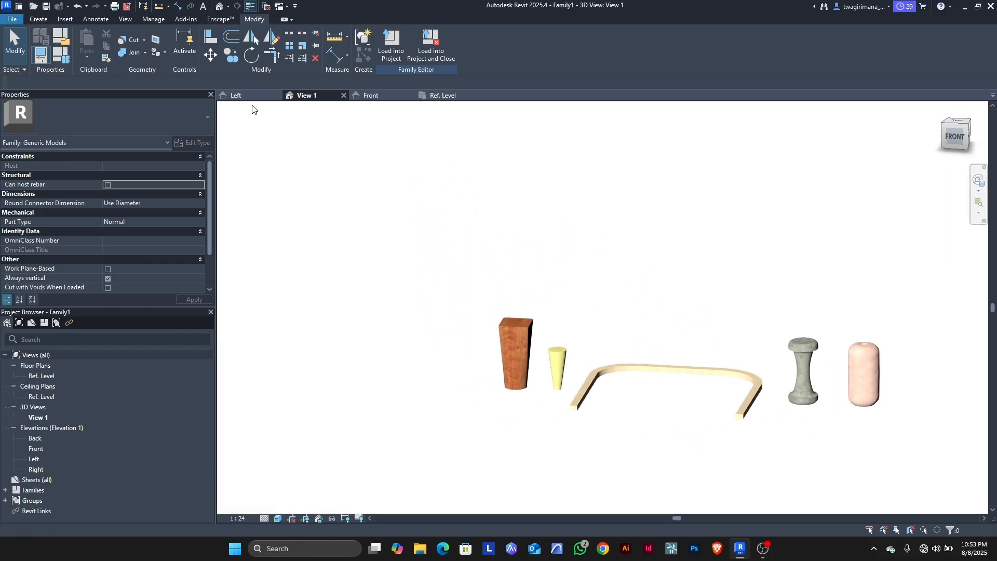
pyautogui.click(983, 114)
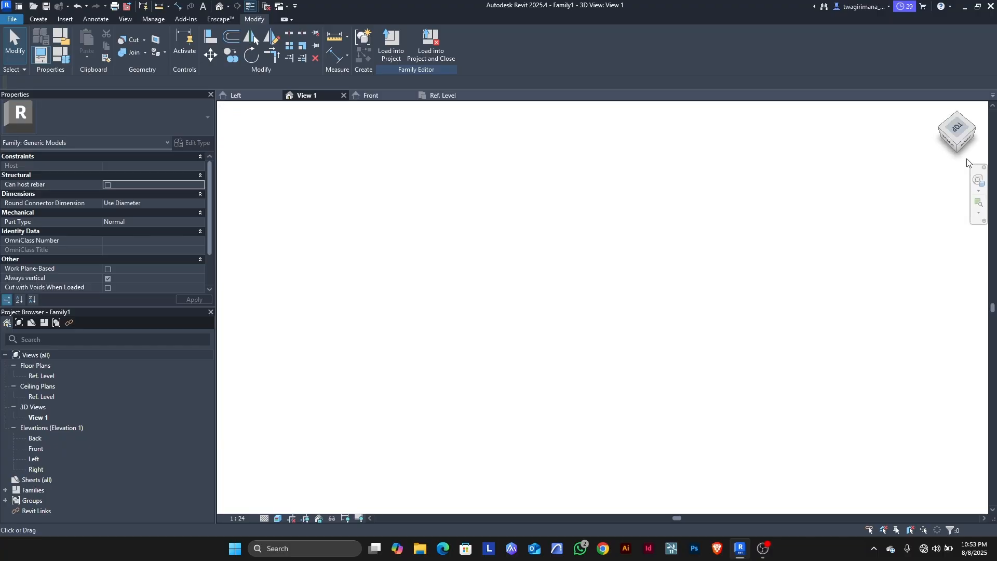
pyautogui.scroll(-5, 649, 273)
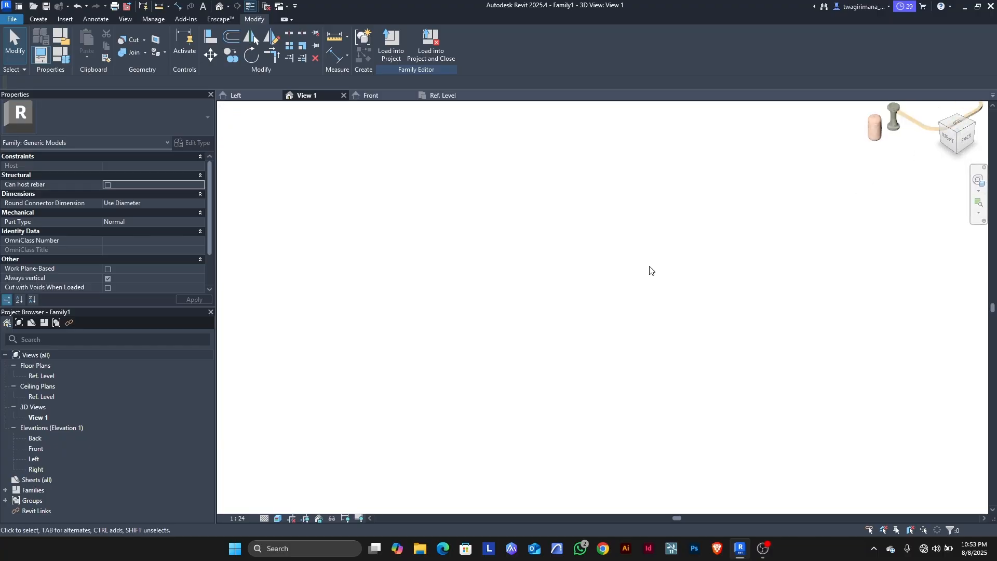
pyautogui.scroll(8, 797, 182)
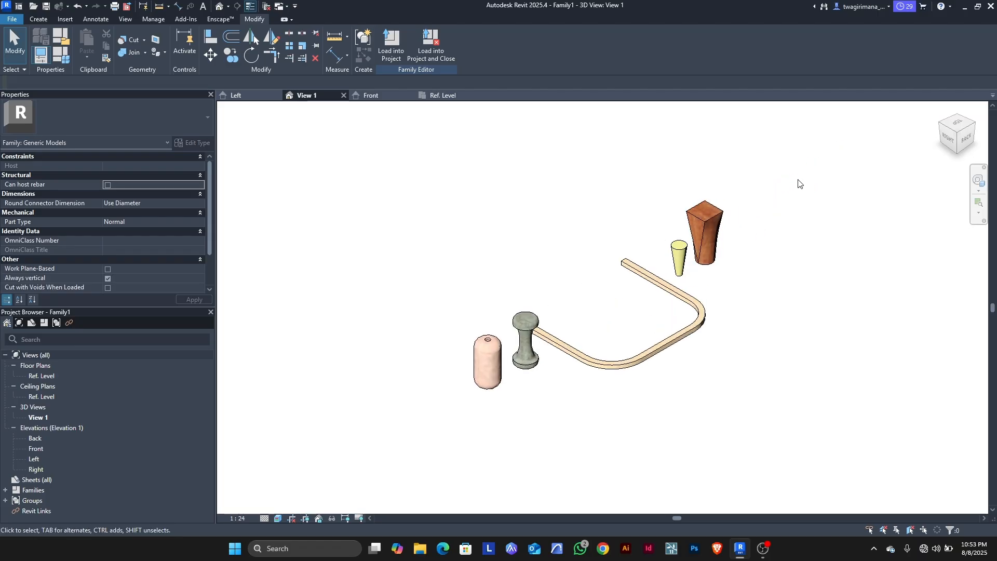
pyautogui.scroll(2, 842, 232)
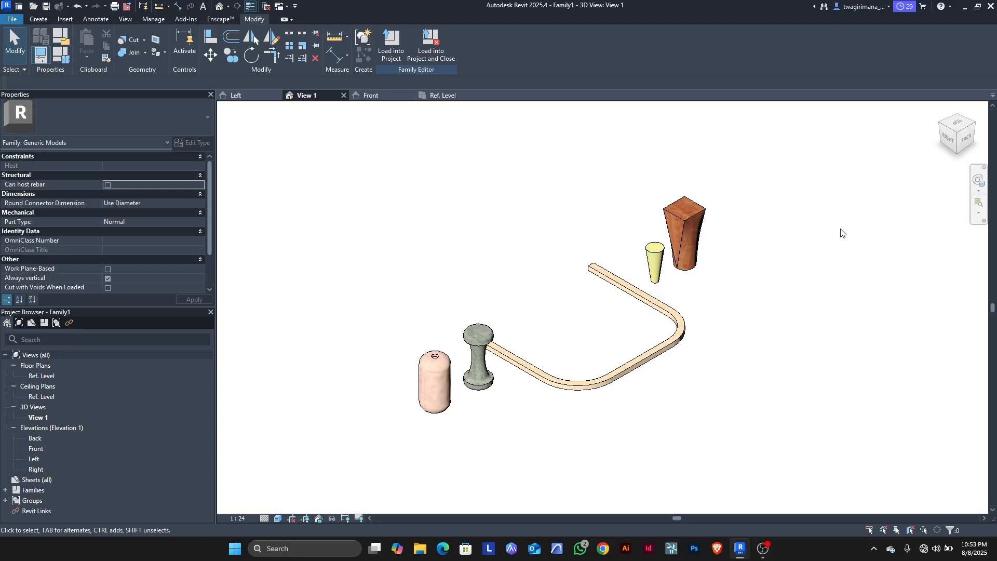
pyautogui.scroll(-2, 841, 233)
pyautogui.scroll(2, 843, 279)
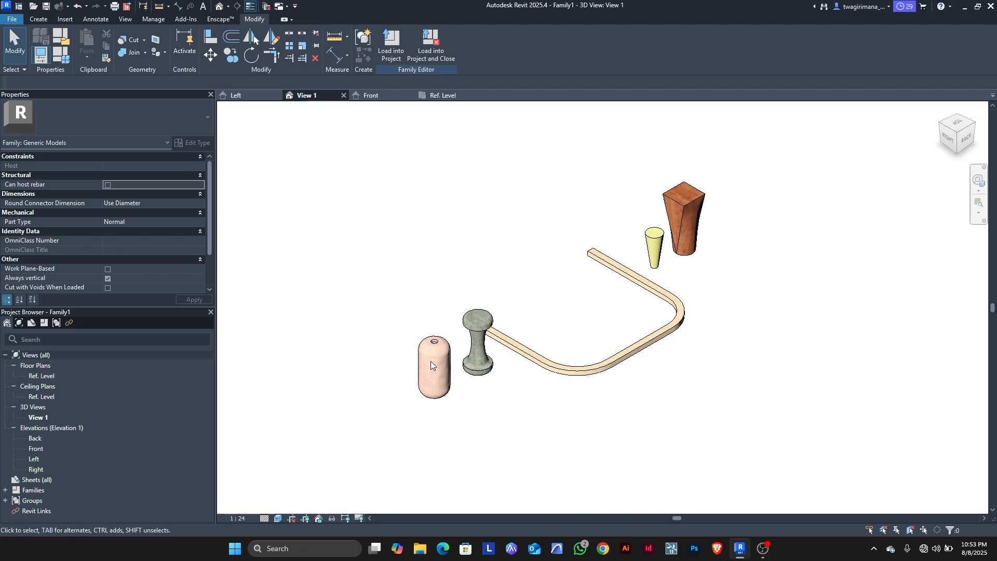
# Check the properties of the Jarrah revolve, concrete revolve, Ash sweep and Cherry swept blend in turn, and clear the selection
pyautogui.click(438, 347)
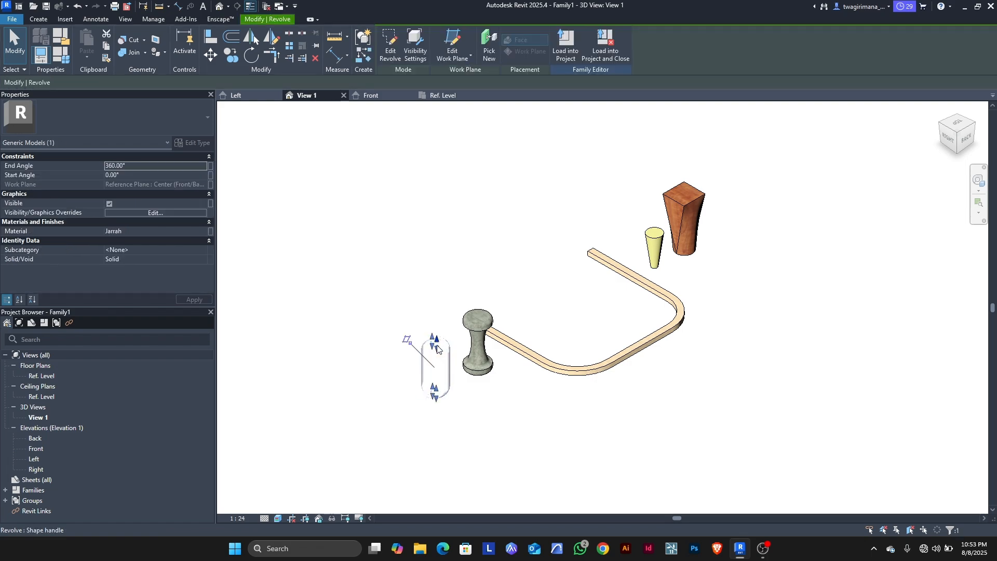
pyautogui.click(478, 339)
pyautogui.click(517, 356)
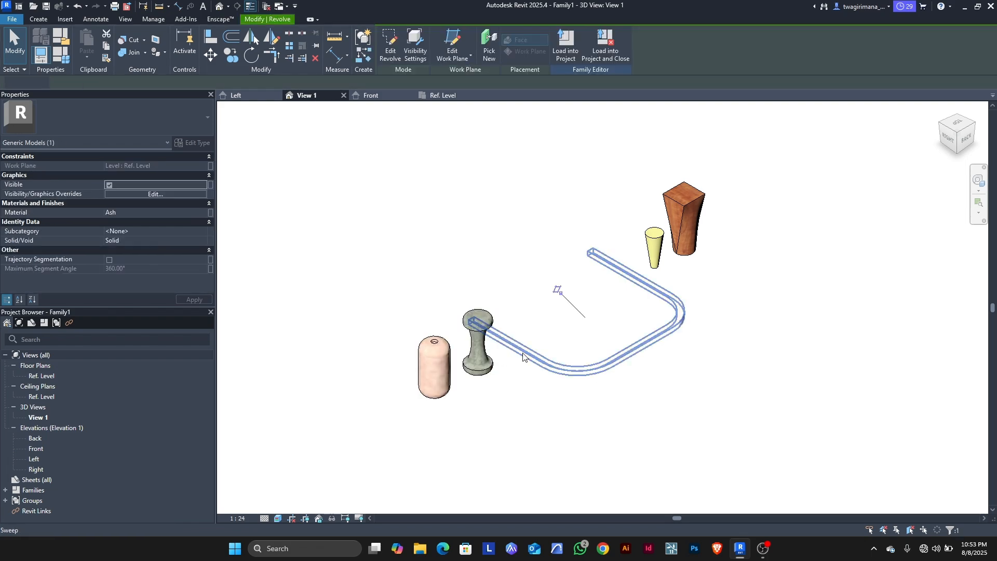
pyautogui.click(683, 237)
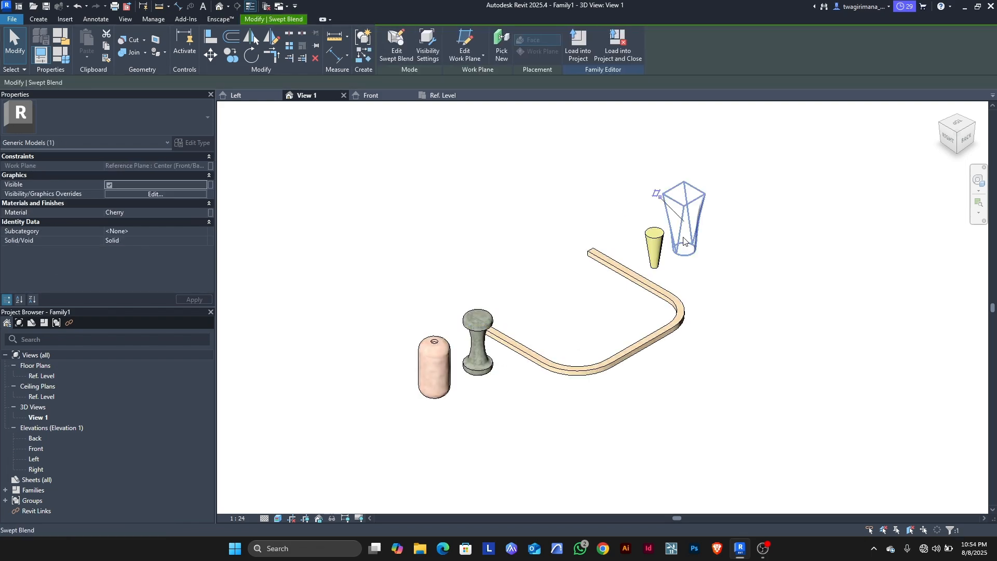
pyautogui.click(740, 260)
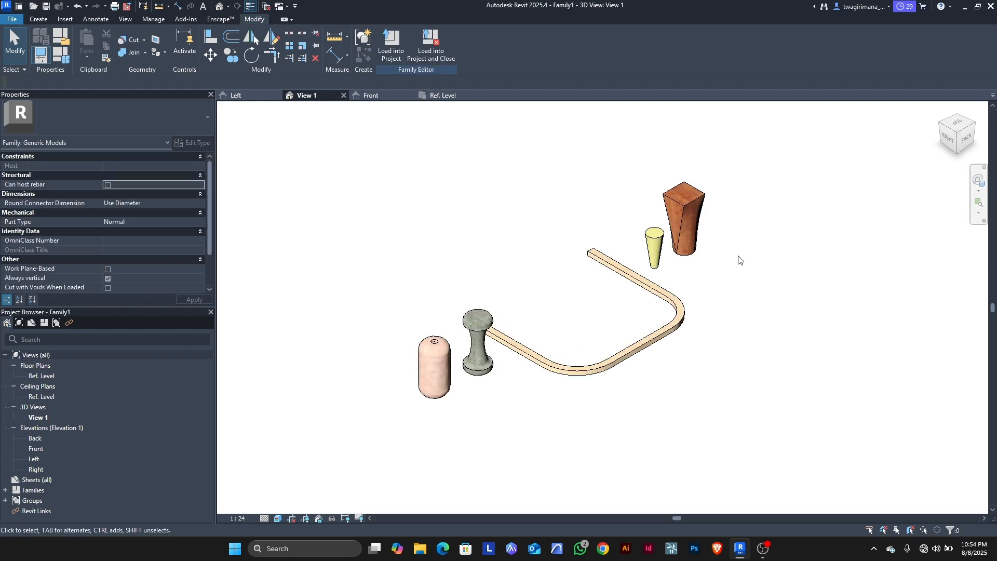